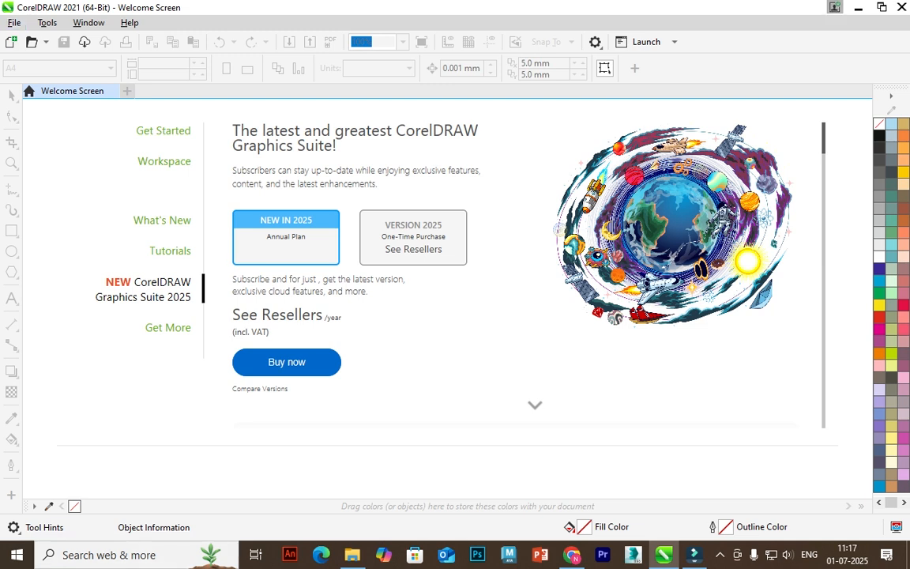
pyautogui.click(859, 7)
pyautogui.click(663, 554)
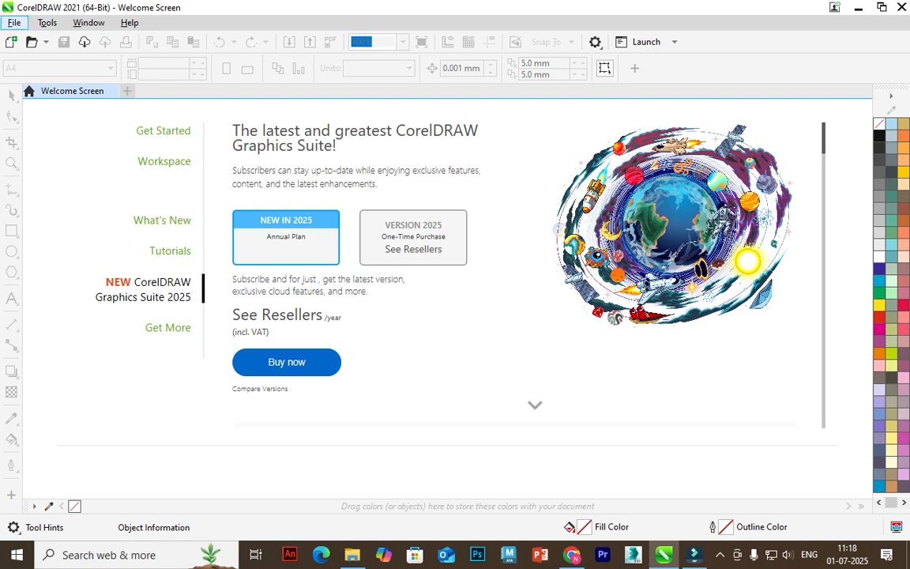
pyautogui.click(14, 22)
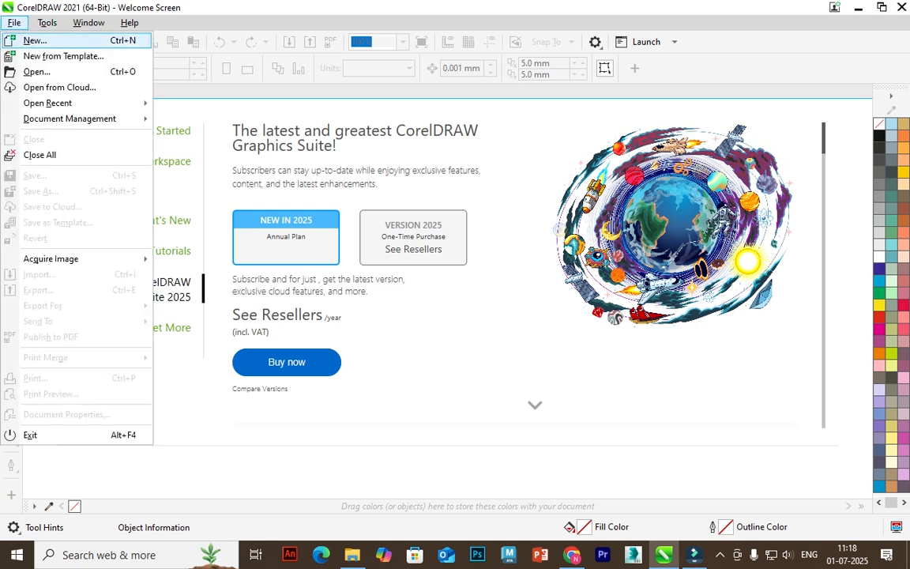
pyautogui.press('Escape')
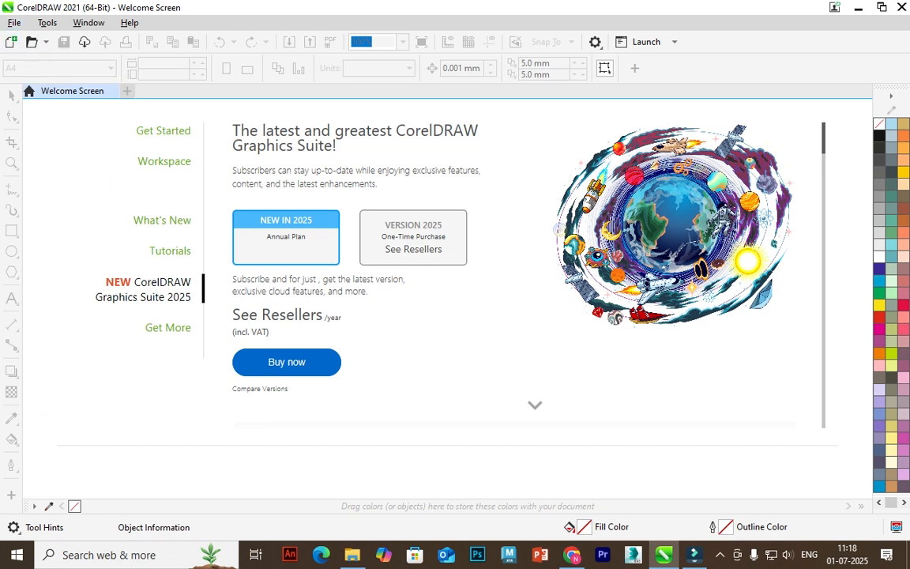
# Start a new document setup and choose the Custom preset.
pyautogui.click(14, 22)
pyautogui.click(31, 38)
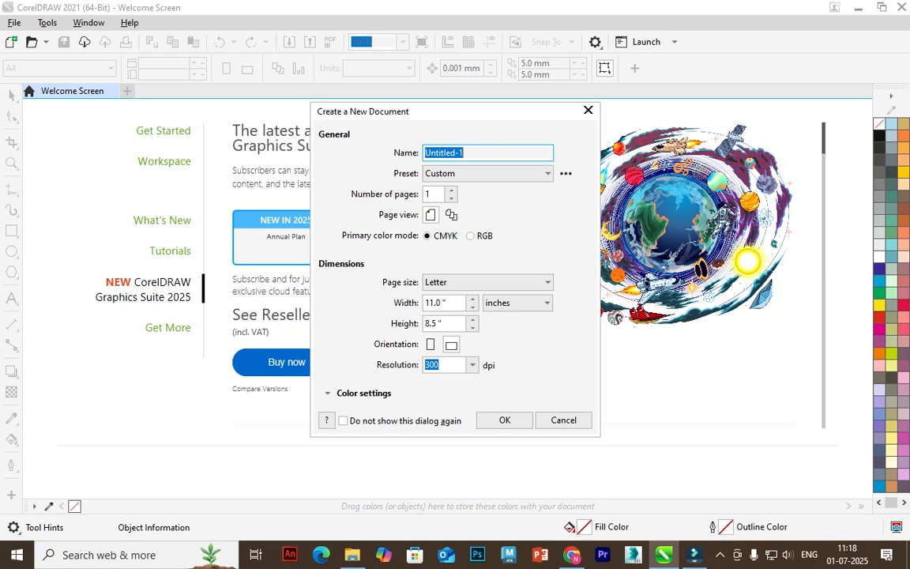
pyautogui.moveTo(486, 111); pyautogui.dragTo(451, 103)
pyautogui.doubleClick(411, 145)
pyautogui.click(450, 165)
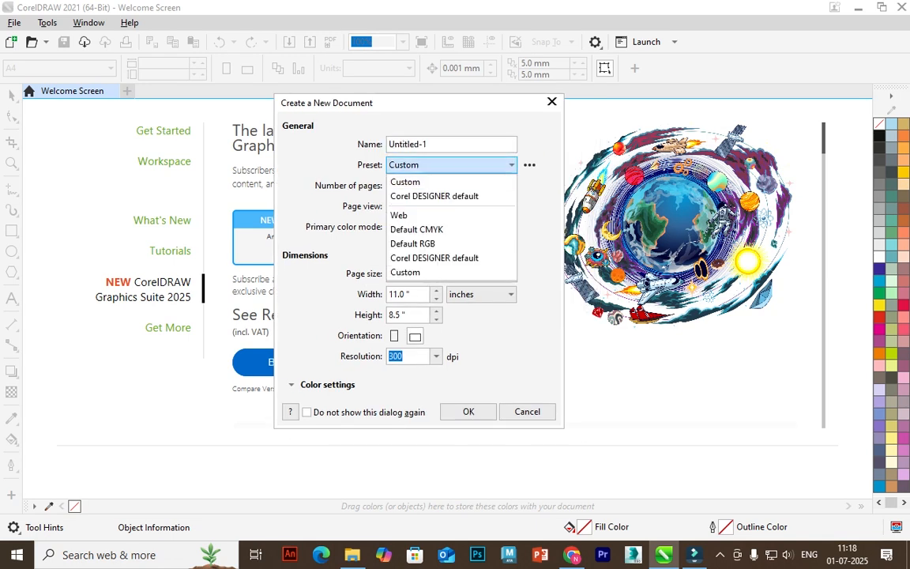
pyautogui.click(419, 182)
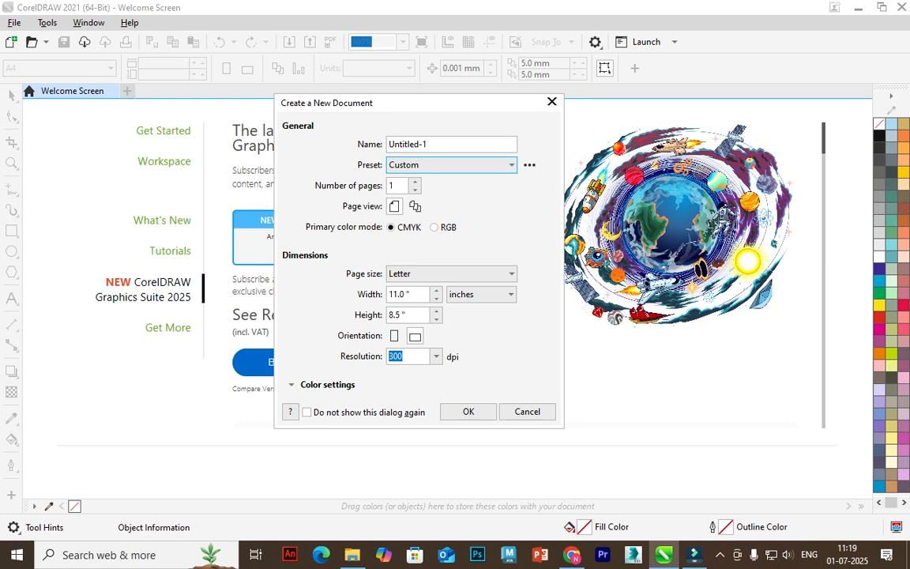
# Browse the available page sizes and set the new document's page size to Letter.
pyautogui.click(430, 274)
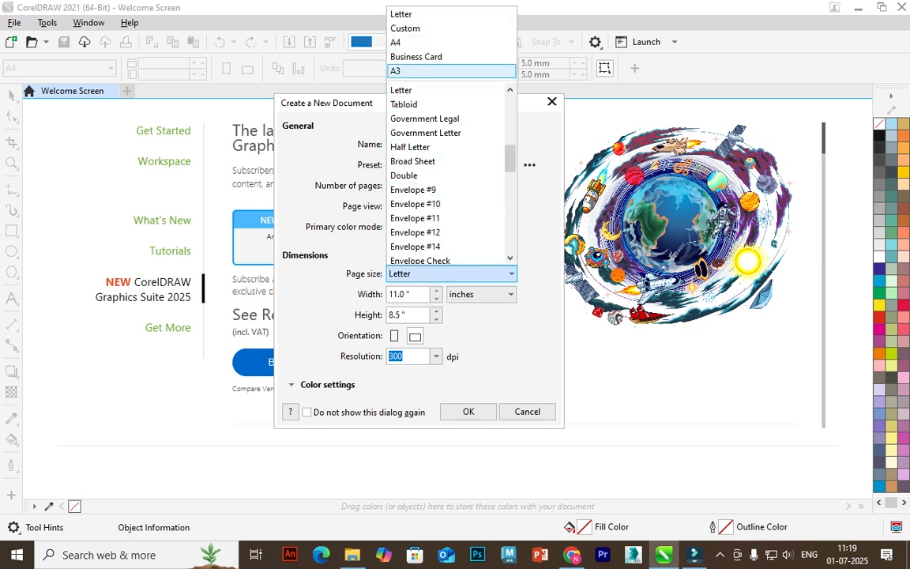
pyautogui.scroll(-15, 446, 174)
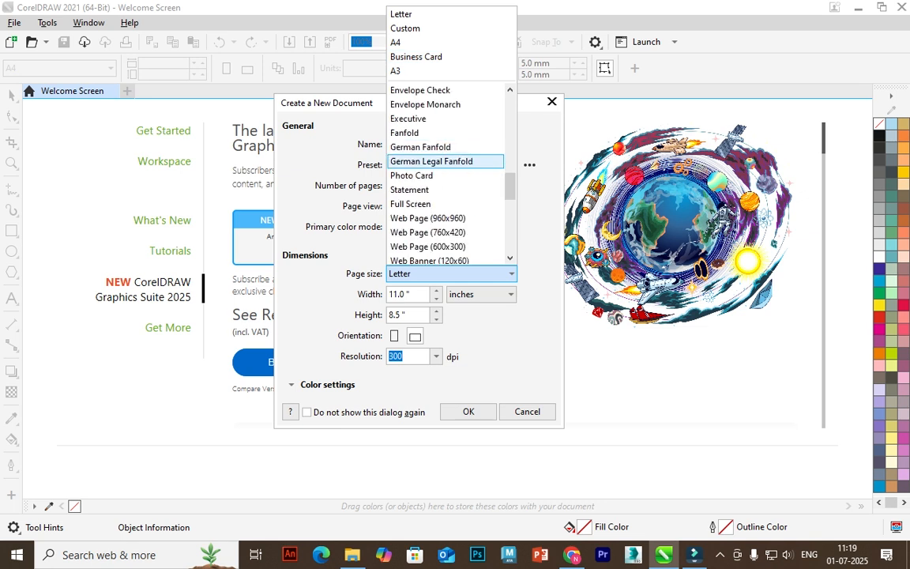
pyautogui.scroll(15, 446, 174)
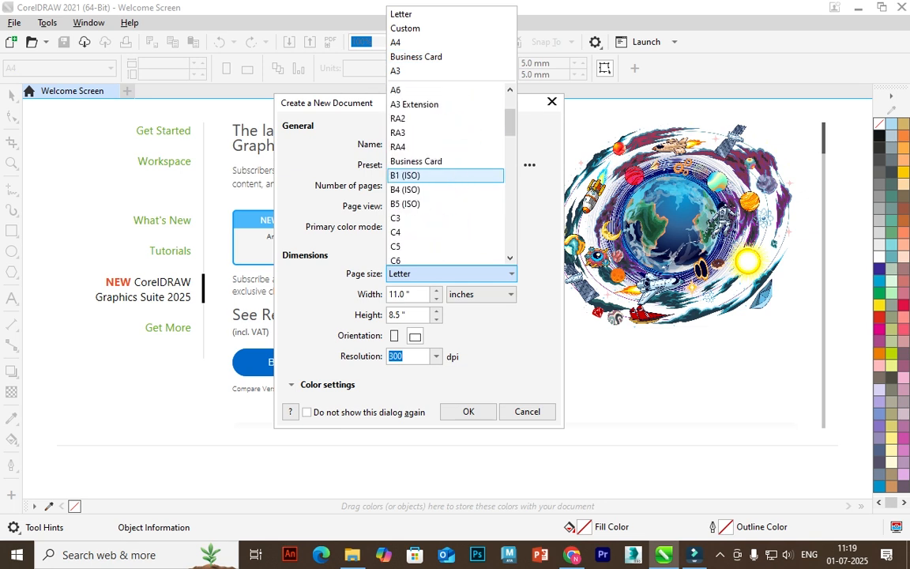
pyautogui.click(427, 14)
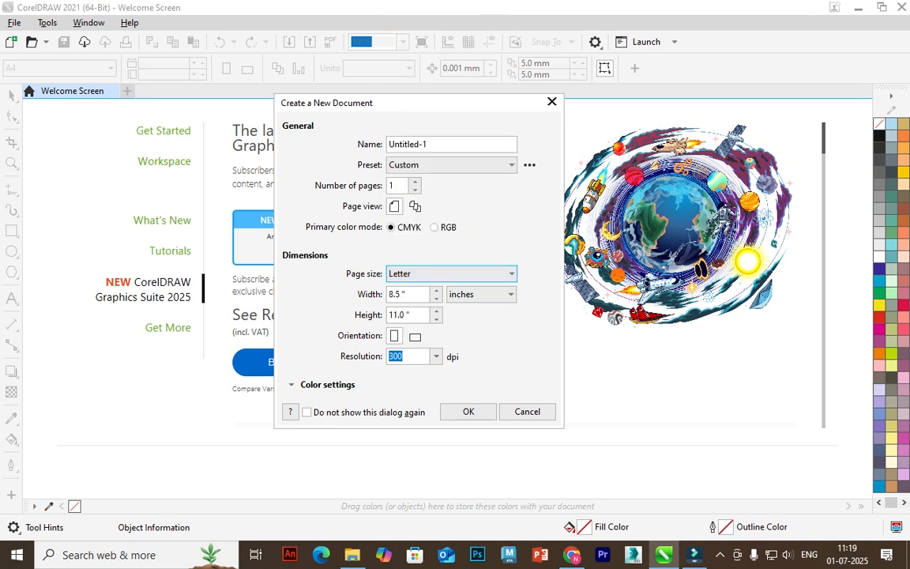
# Set the measurement units for the new document's page dimensions to inches.
pyautogui.doubleClick(403, 294)
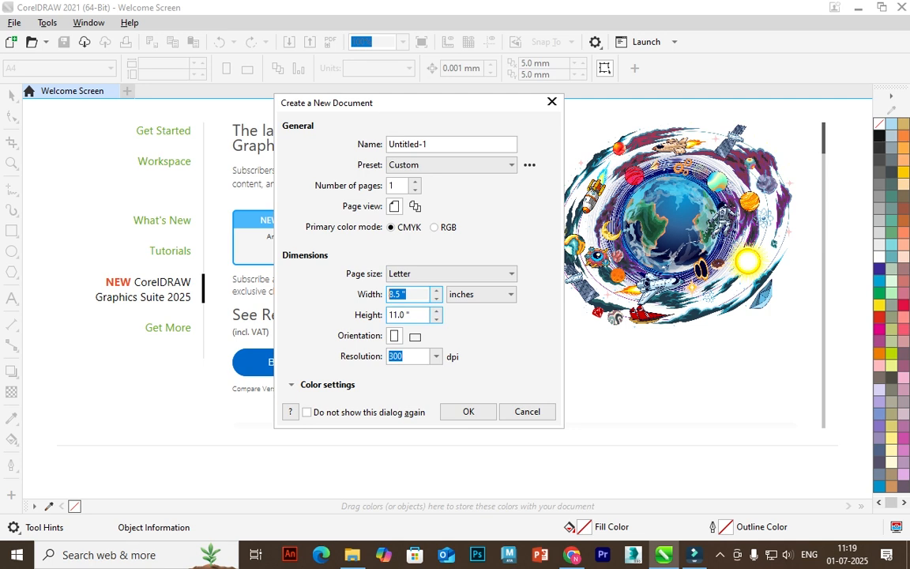
pyautogui.click(406, 316)
pyautogui.click(483, 294)
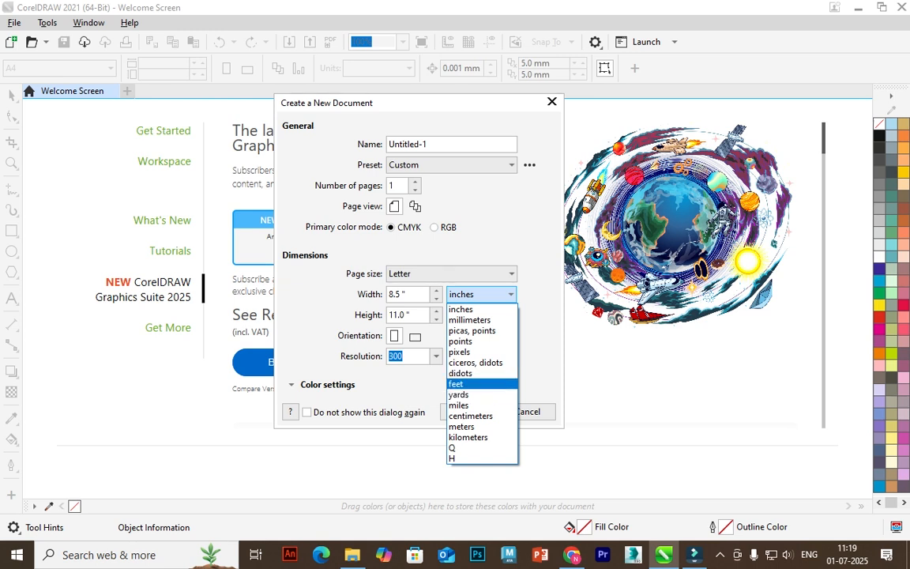
pyautogui.click(475, 309)
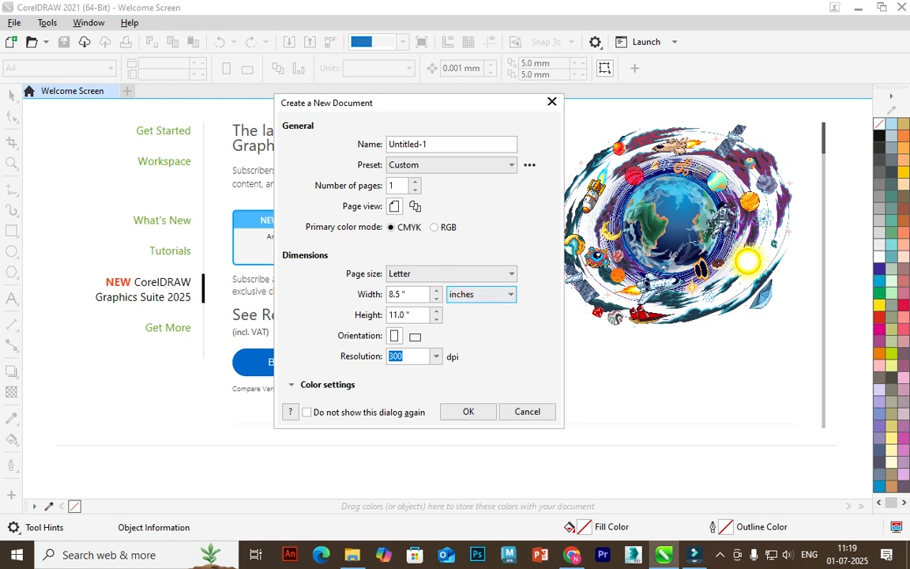
pyautogui.click(496, 295)
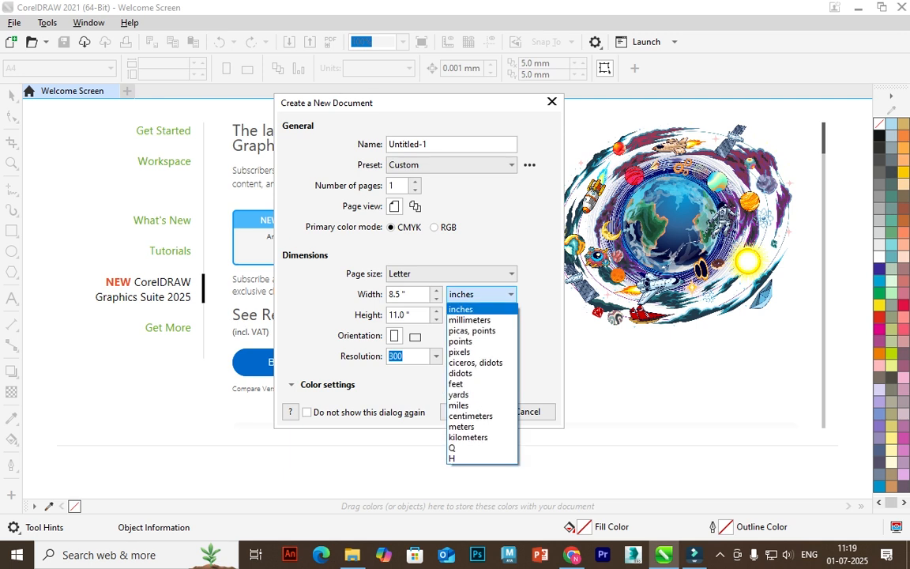
pyautogui.click(495, 296)
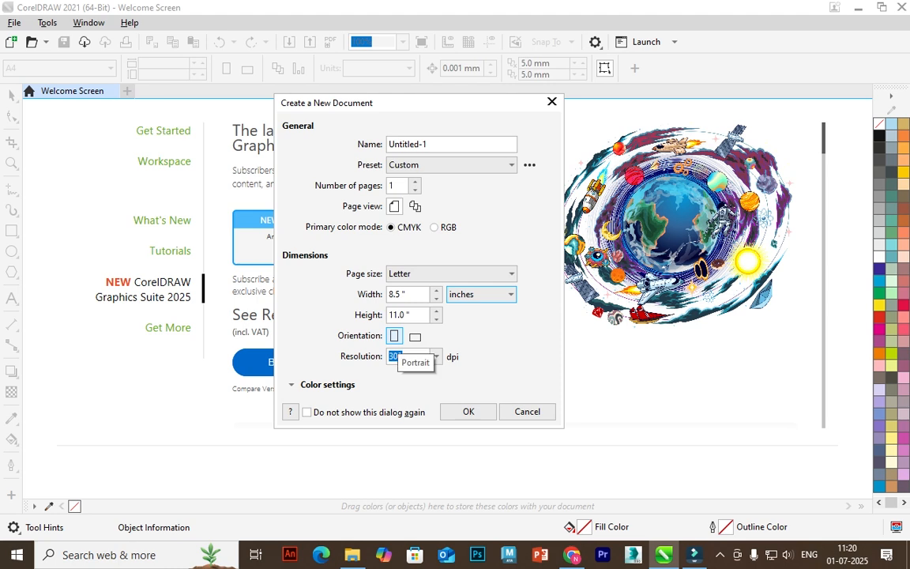
# Set the page orientation to landscape and keep the resolution at 300 dpi.
pyautogui.click(415, 337)
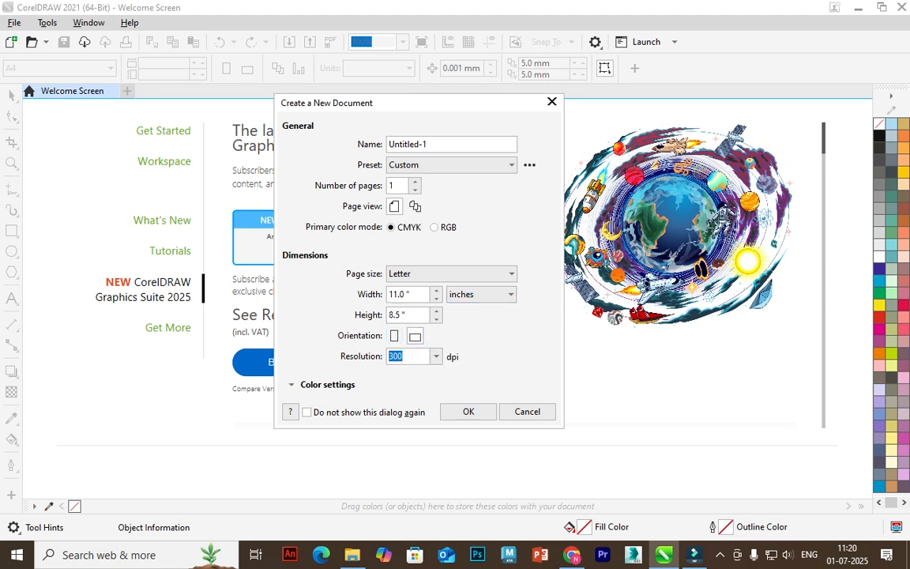
pyautogui.click(436, 357)
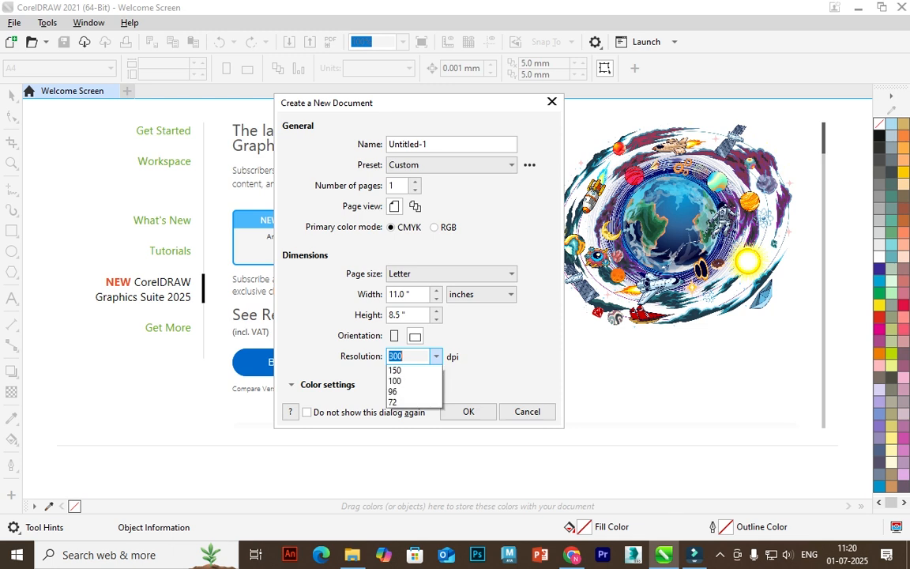
pyautogui.press('Return')
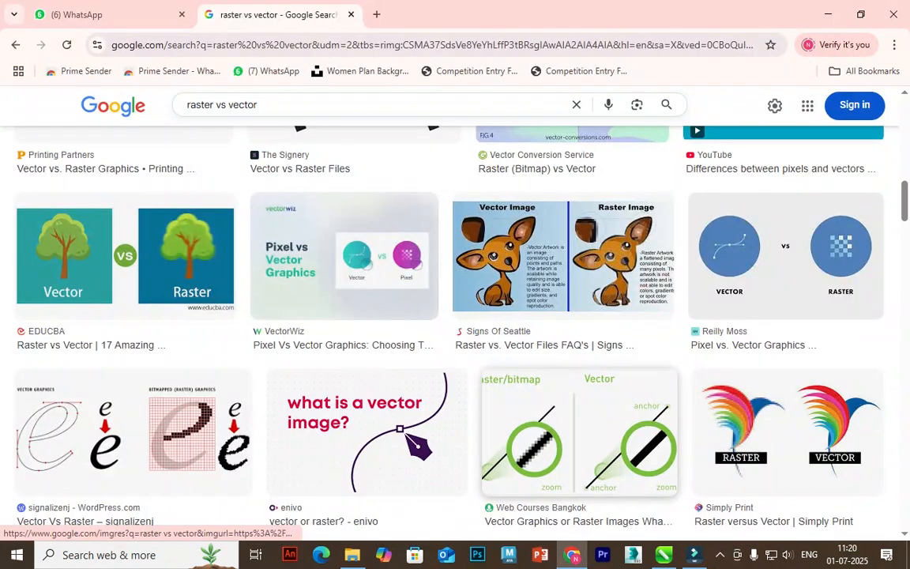
# In the browser, preview the Web Courses Bangkok raster versus vector image and search Google Images for "cmyk printing".
pyautogui.click(579, 437)
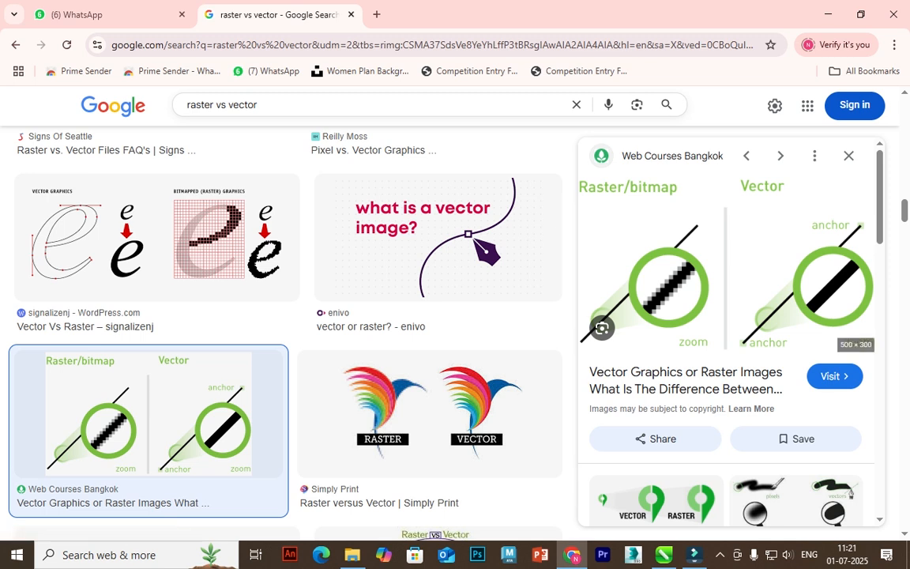
pyautogui.moveTo(278, 106); pyautogui.dragTo(150, 104)
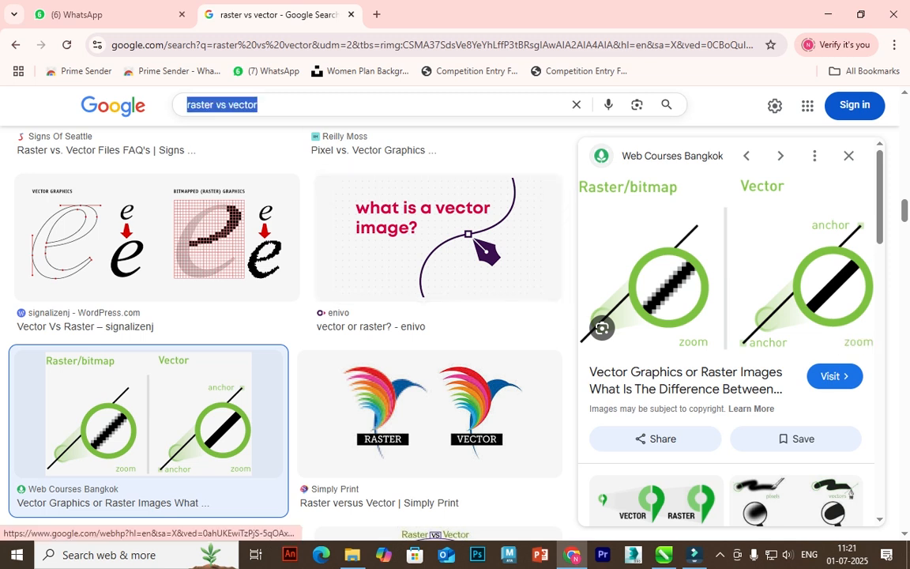
pyautogui.write('cmy')
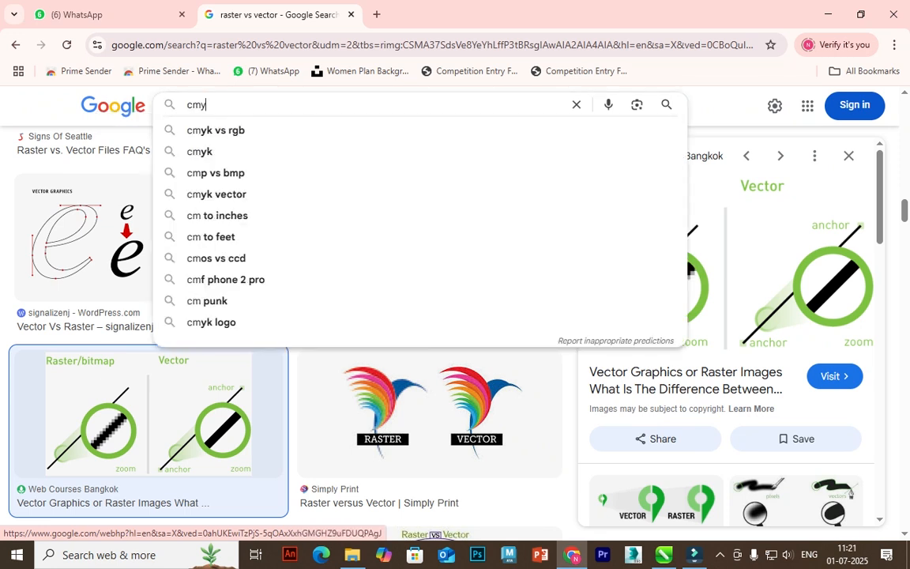
pyautogui.write('k pri')
pyautogui.press('Down')
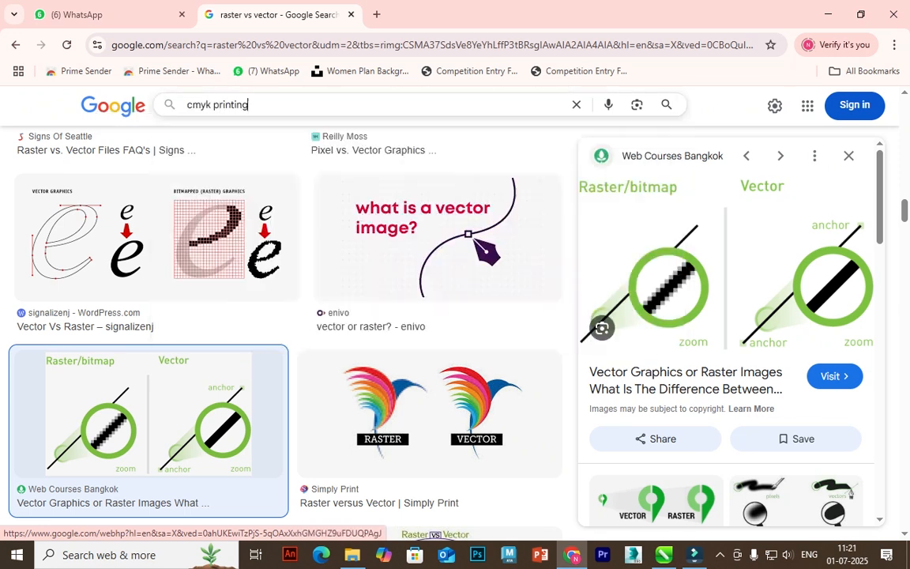
pyautogui.press('Return')
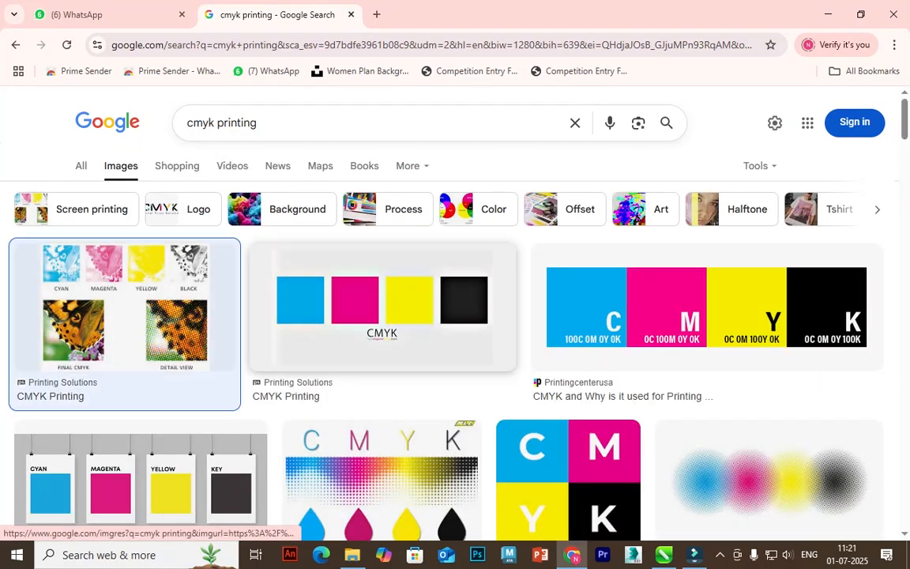
# Examine the CMYK printing image results, previewing the PrintPlace close-up of the printed dot pattern.
pyautogui.click(127, 308)
pyautogui.scroll(-4, 790, 345)
pyautogui.scroll(-4, 793, 365)
pyautogui.click(793, 356)
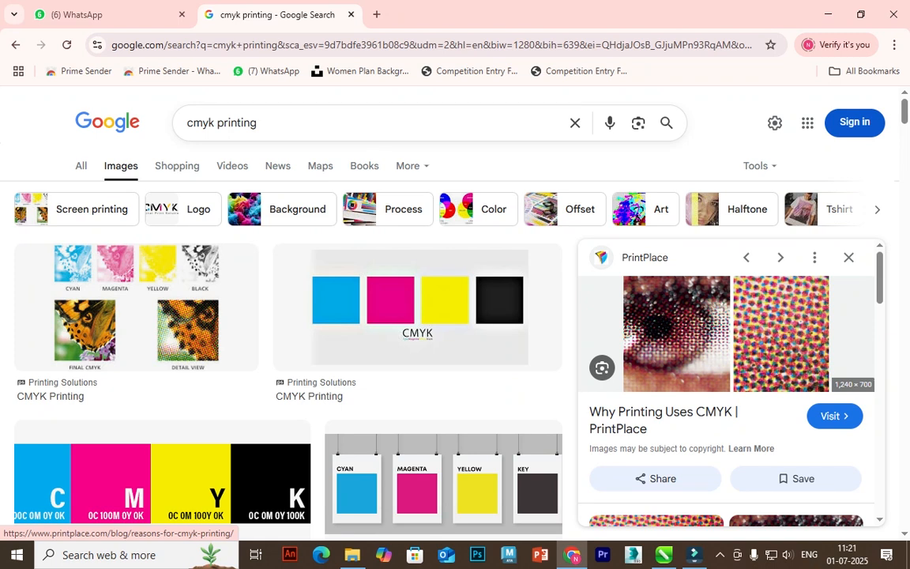
pyautogui.scroll(-2, 726, 356)
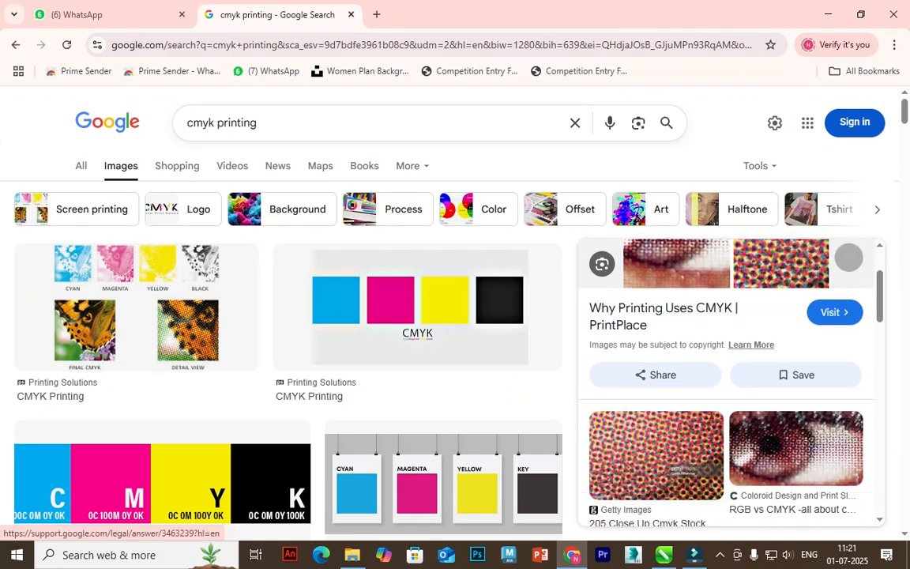
pyautogui.click(848, 257)
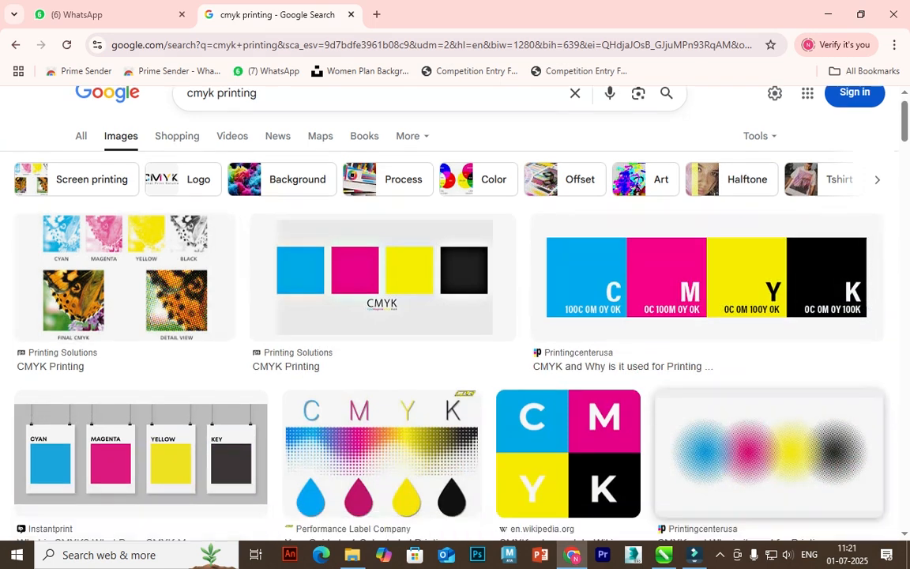
pyautogui.scroll(-7, 711, 395)
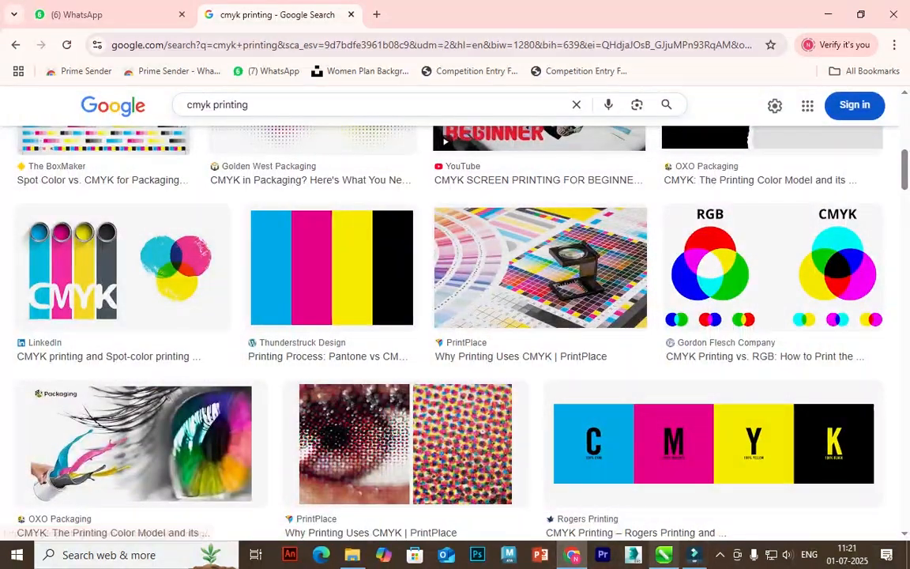
# Switch back to CorelDRAW and create the document with the chosen settings.
pyautogui.click(663, 555)
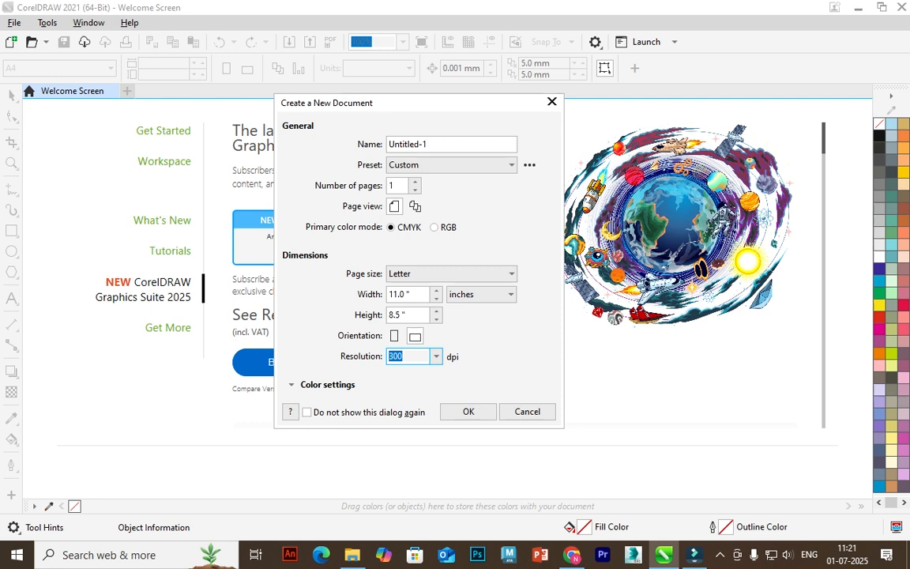
pyautogui.press('Return')
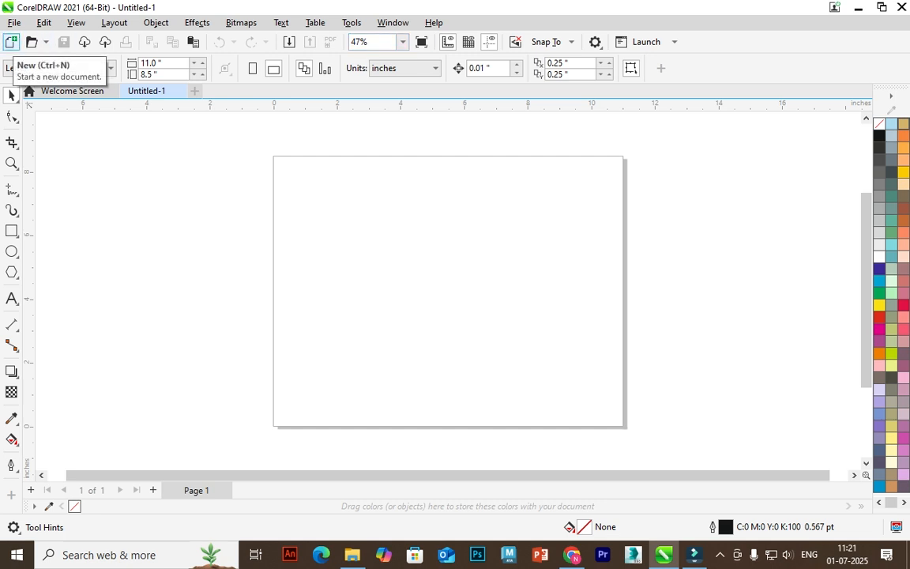
pyautogui.click(403, 42)
pyautogui.click(403, 42)
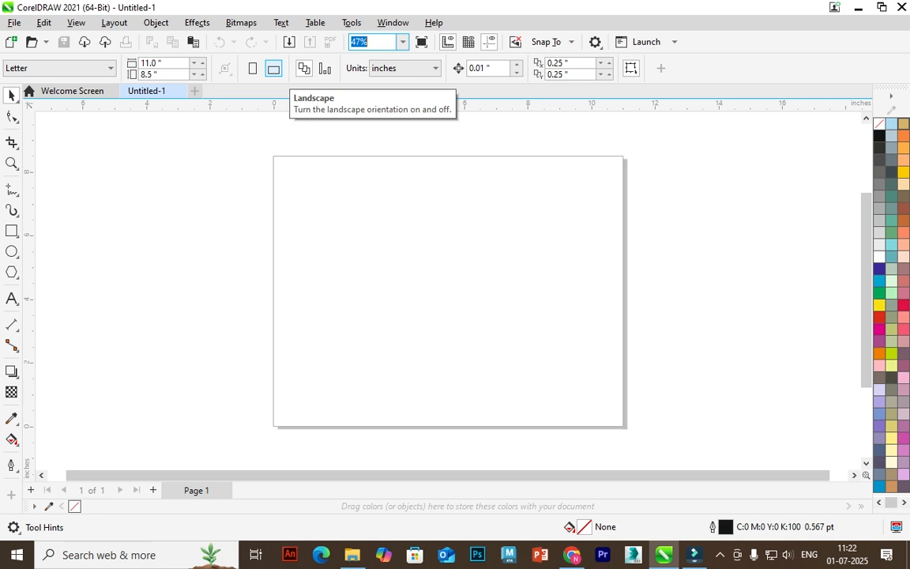
pyautogui.moveTo(163, 142); pyautogui.dragTo(128, 325)
pyautogui.moveTo(83, 415); pyautogui.dragTo(45, 302)
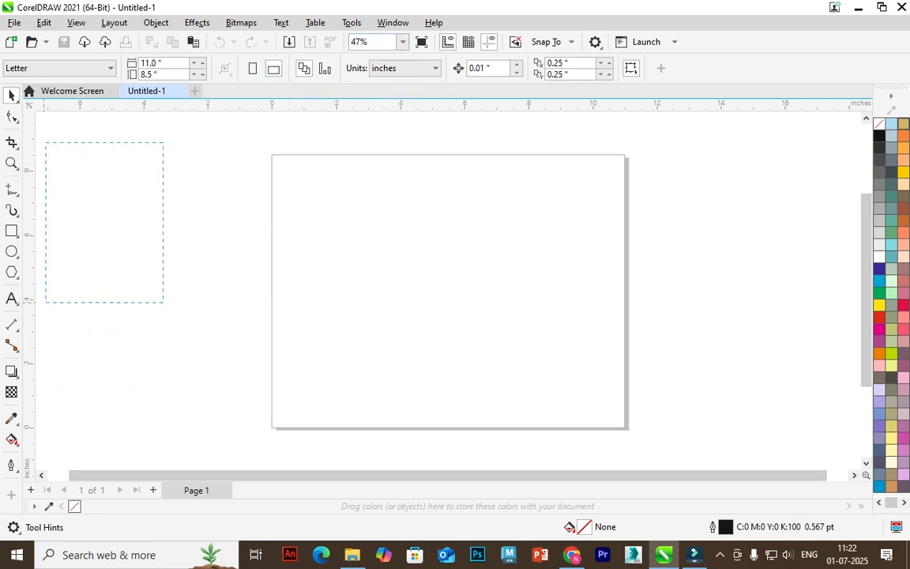
pyautogui.moveTo(560, 123); pyautogui.dragTo(810, 125)
pyautogui.moveTo(270, 154); pyautogui.dragTo(624, 427)
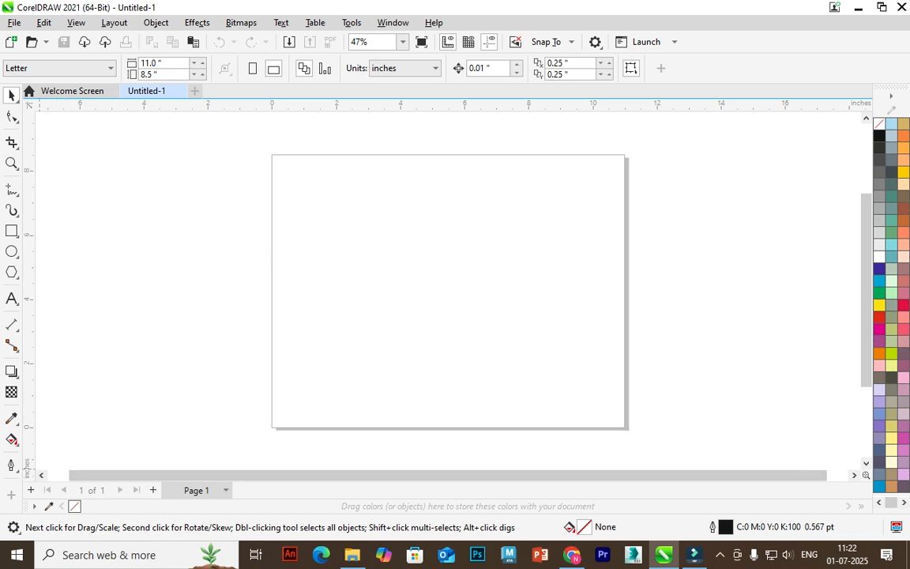
# Add four pages after Page 1 of the document.
pyautogui.click(153, 490)
pyautogui.click(153, 489)
pyautogui.click(153, 490)
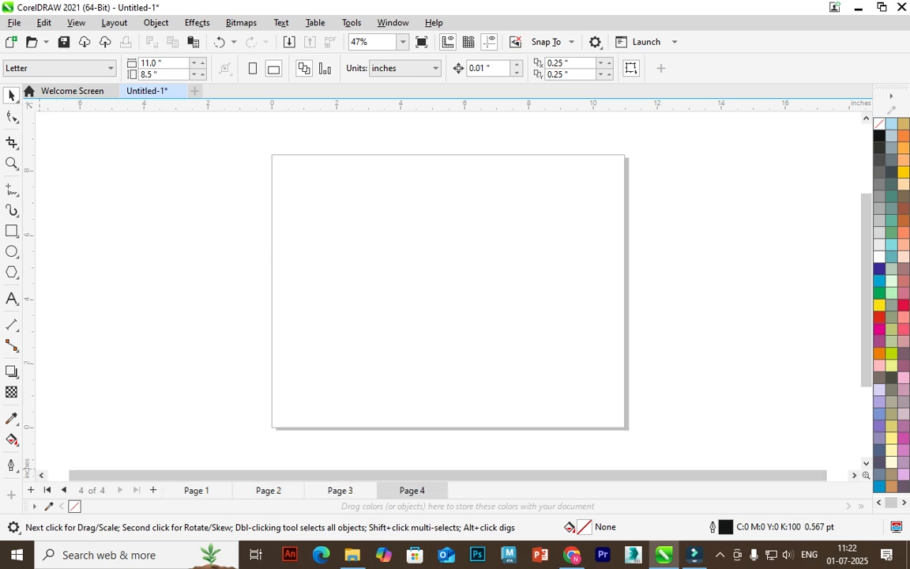
pyautogui.click(153, 490)
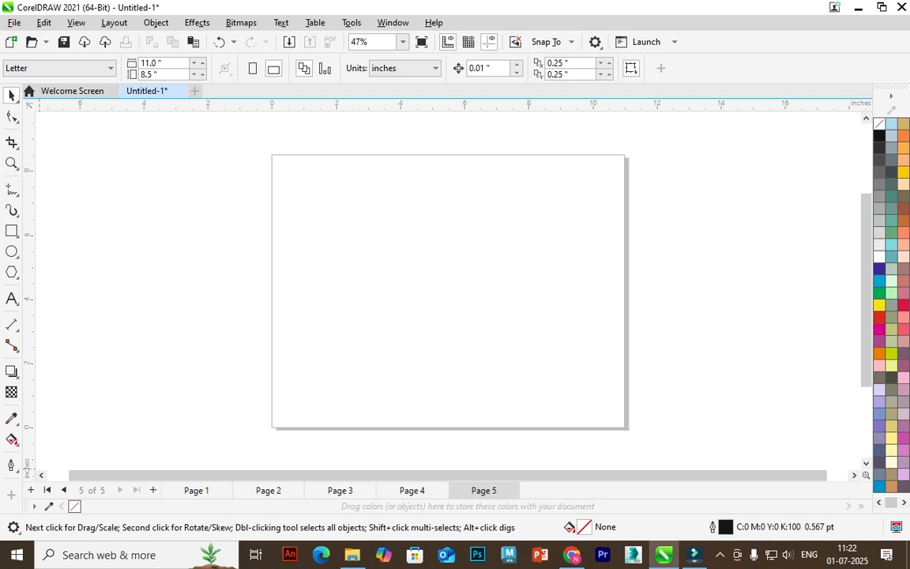
# Delete Pages 5, 4, 3 and 2 one after another, keeping only Page 1.
pyautogui.click(513, 490)
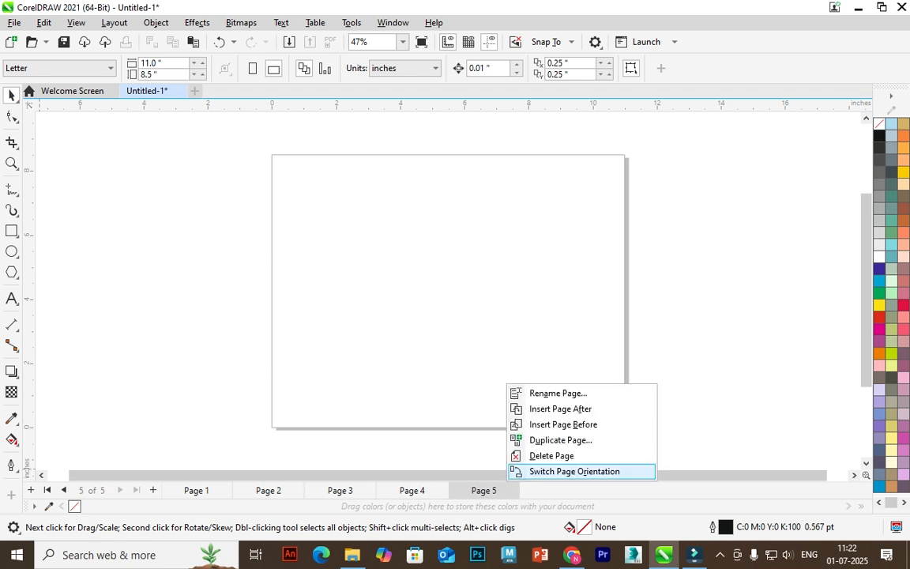
pyautogui.click(552, 456)
pyautogui.rightClick(434, 488)
pyautogui.click(478, 456)
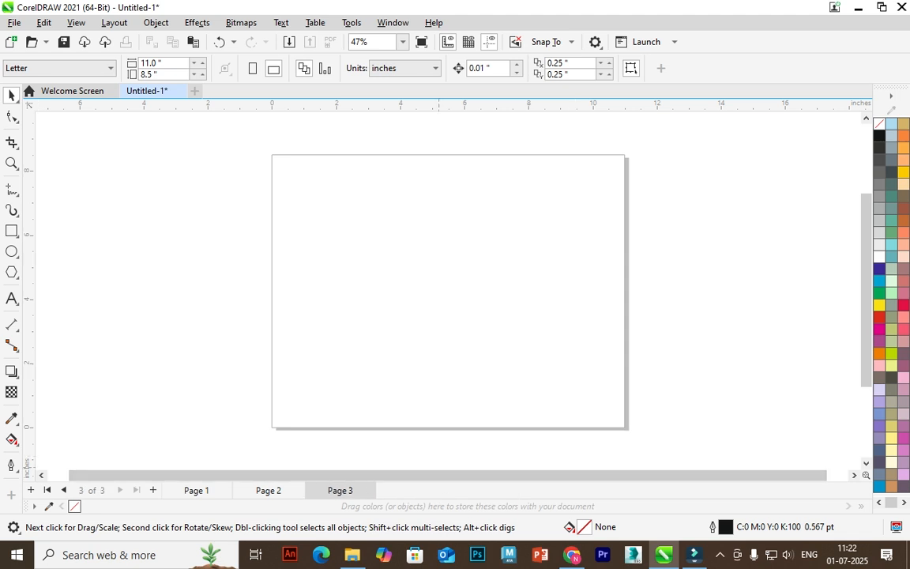
pyautogui.rightClick(359, 490)
pyautogui.click(406, 455)
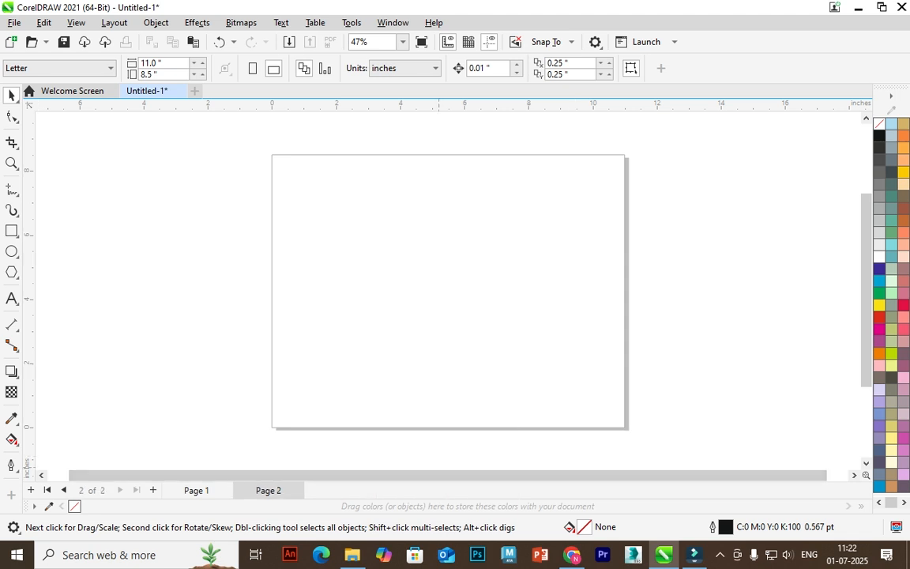
pyautogui.rightClick(268, 490)
pyautogui.click(316, 455)
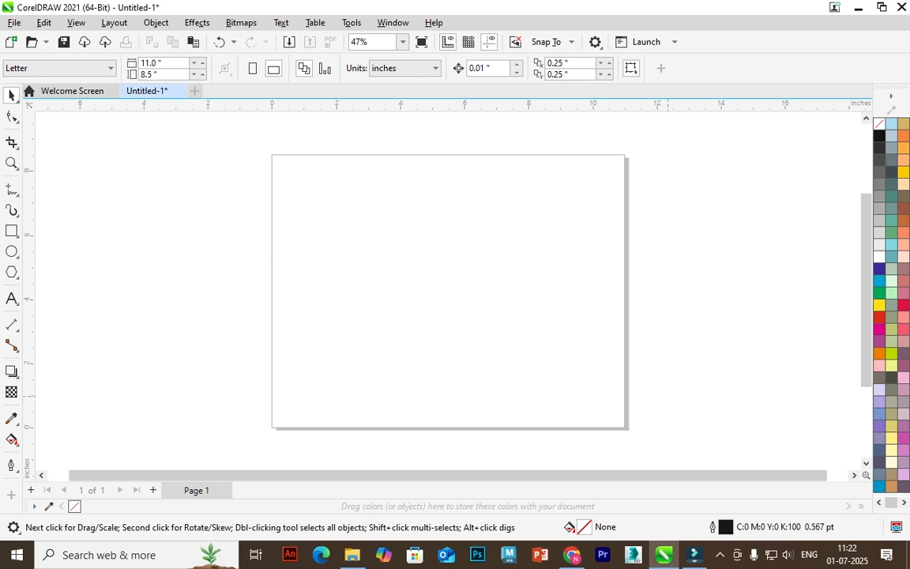
# Practise zooming in and out around the page, and fit the view to the whole page.
pyautogui.scroll(1, 320, 272)
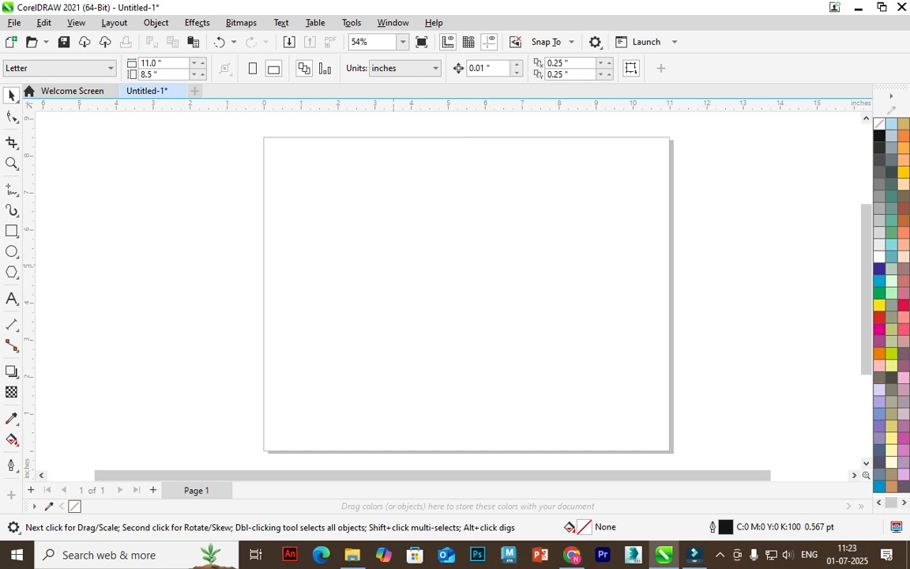
pyautogui.scroll(-3, 408, 264)
pyautogui.scroll(3, 408, 264)
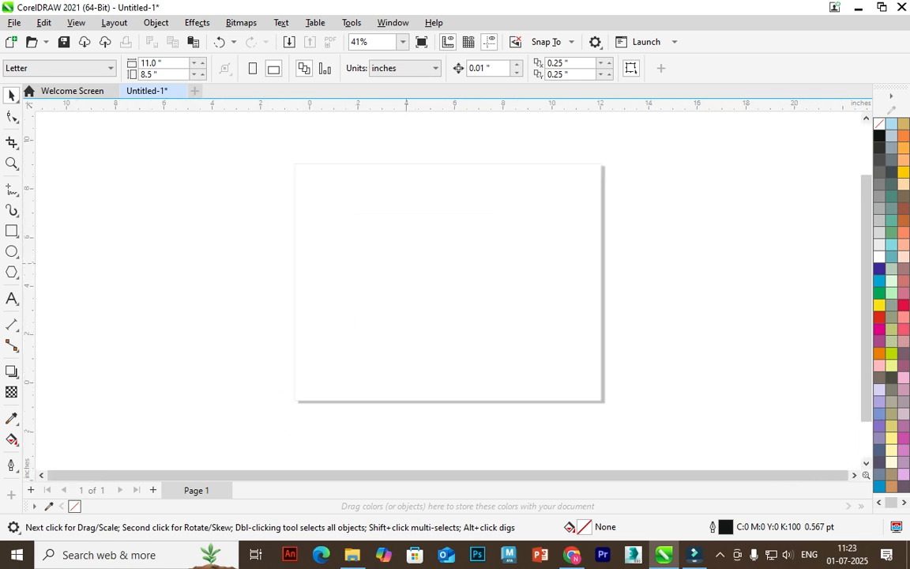
pyautogui.scroll(-4, 408, 264)
pyautogui.scroll(2, 418, 301)
pyautogui.scroll(-2, 418, 301)
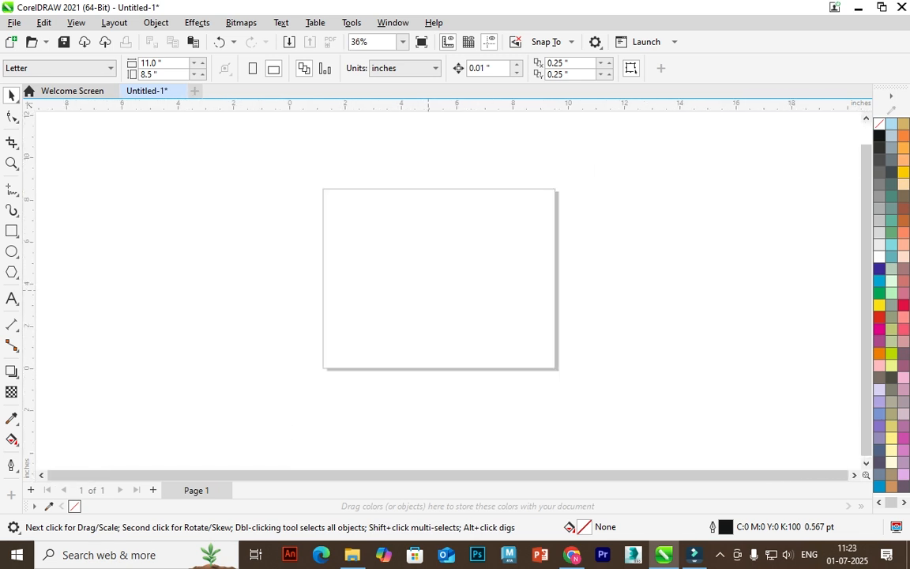
pyautogui.scroll(3, 419, 301)
pyautogui.scroll(-2, 420, 332)
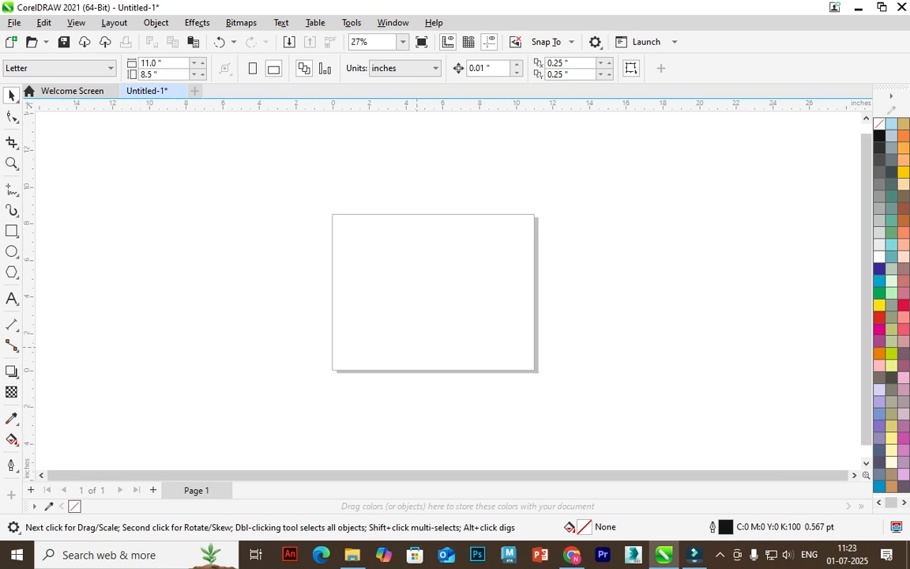
pyautogui.scroll(-2, 490, 332)
pyautogui.scroll(8, 460, 243)
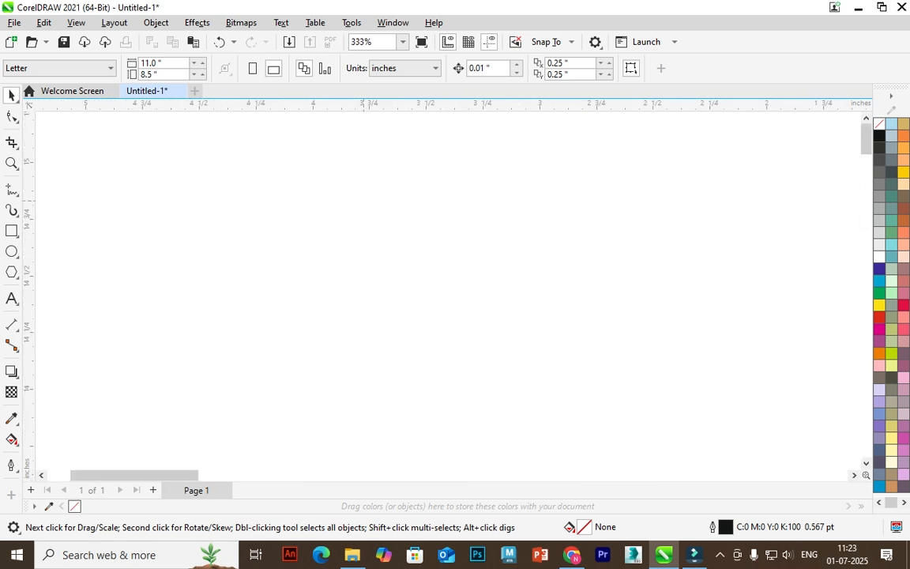
pyautogui.scroll(10, 460, 243)
pyautogui.scroll(2, 364, 201)
pyautogui.click(403, 42)
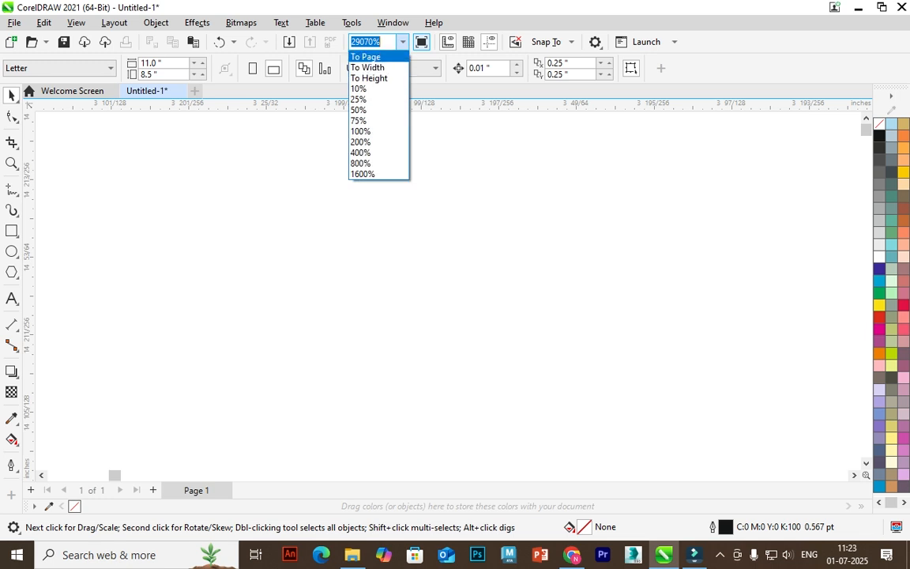
pyautogui.click(366, 57)
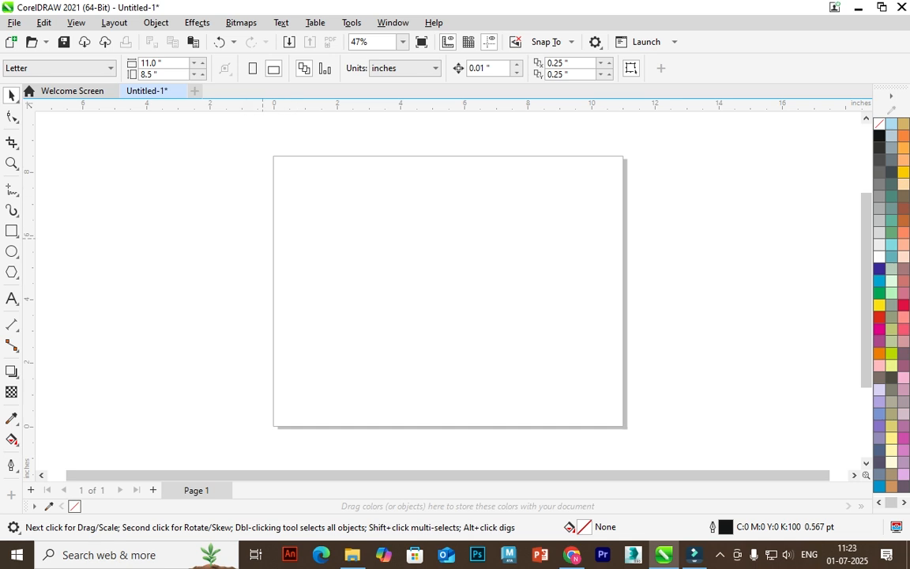
# Practise panning and scrolling the view around the page at several zoom levels.
pyautogui.moveTo(293, 243); pyautogui.dragTo(278, 229)
pyautogui.scroll(-4, 277, 228)
pyautogui.scroll(1, 279, 230)
pyautogui.scroll(2, 297, 249)
pyautogui.scroll(-2, 296, 249)
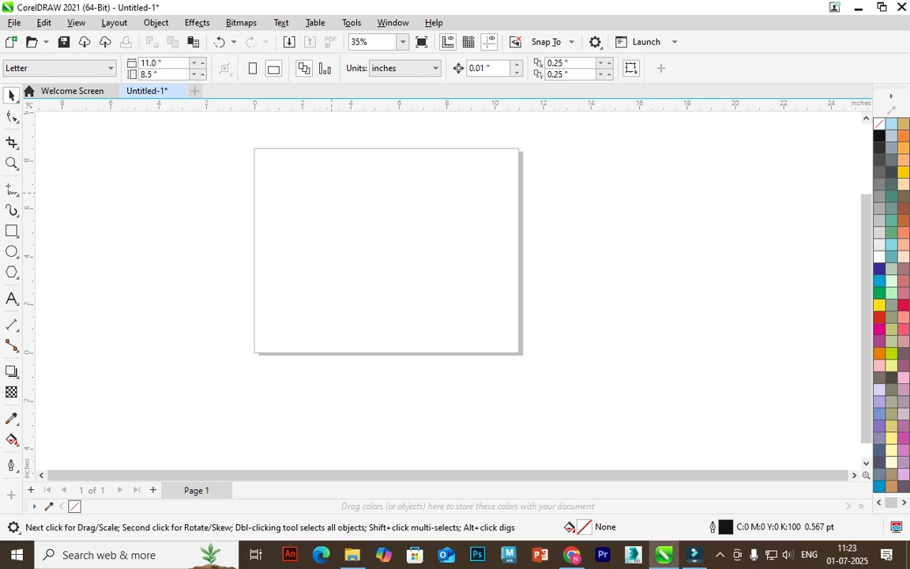
pyautogui.moveTo(296, 249); pyautogui.dragTo(362, 288)
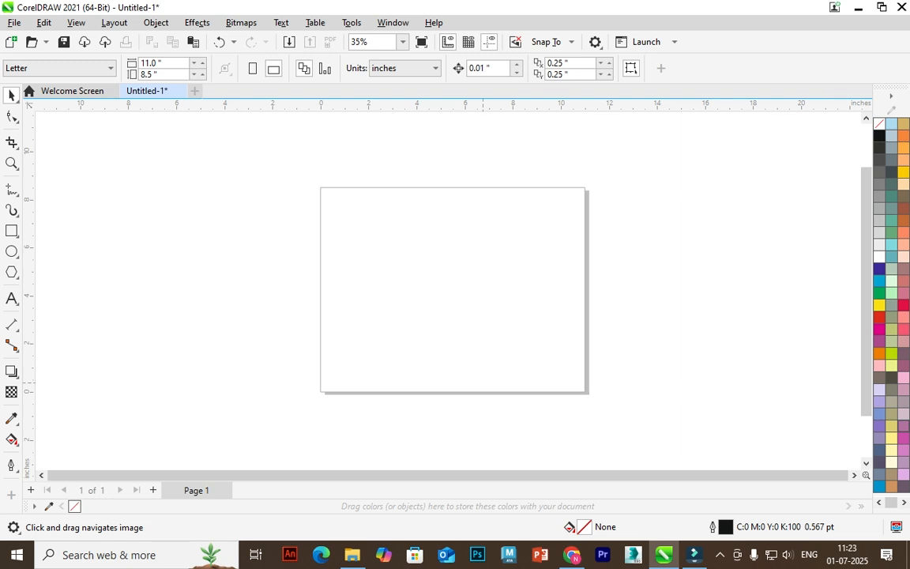
pyautogui.scroll(-2, 488, 381)
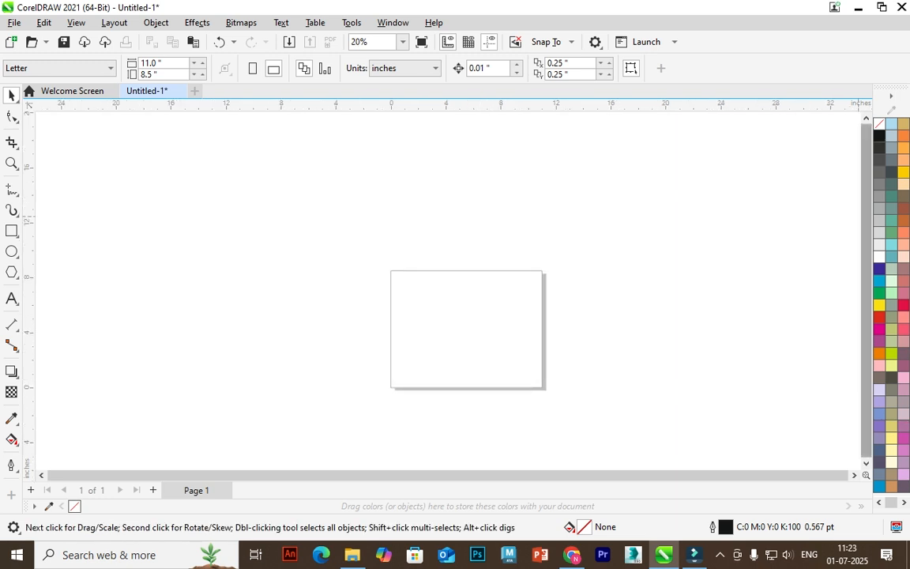
pyautogui.click(867, 118)
pyautogui.click(867, 118)
pyautogui.click(867, 118)
pyautogui.click(867, 118)
pyautogui.click(867, 463)
pyautogui.click(866, 463)
pyautogui.click(854, 476)
pyautogui.click(854, 476)
pyautogui.click(41, 476)
pyautogui.click(41, 476)
pyautogui.moveTo(455, 347); pyautogui.dragTo(416, 235)
pyautogui.scroll(2, 416, 235)
pyautogui.scroll(-2, 416, 234)
pyautogui.scroll(-2, 417, 235)
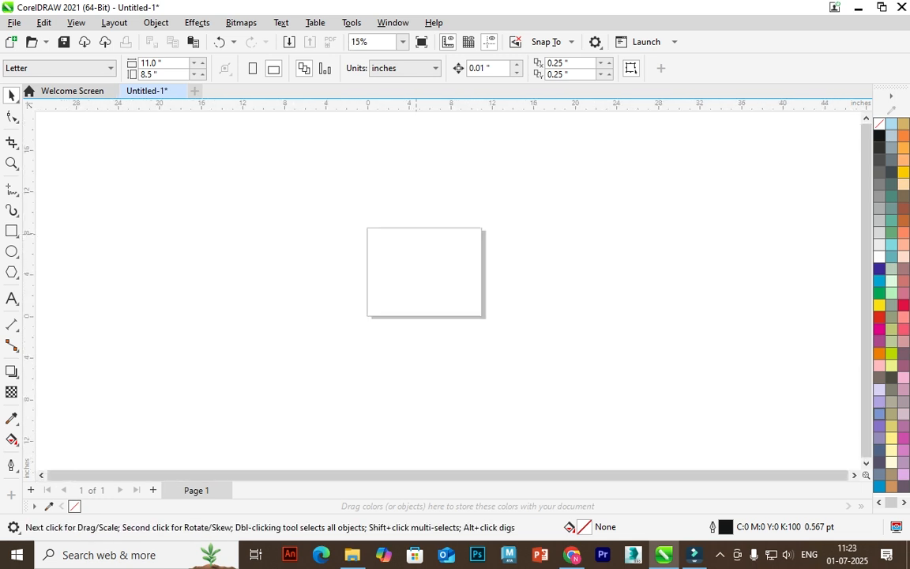
pyautogui.scroll(3, 428, 268)
pyautogui.scroll(-1, 428, 268)
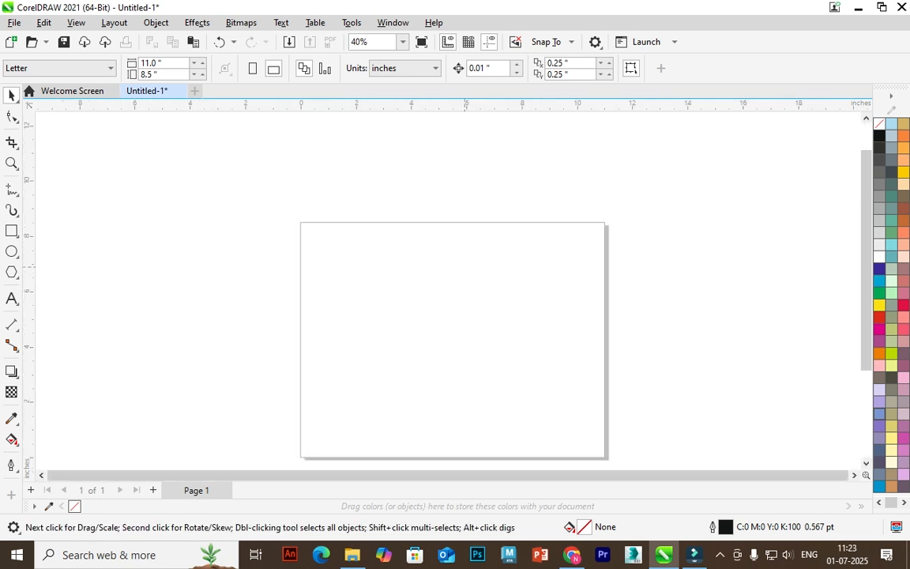
pyautogui.moveTo(493, 236); pyautogui.dragTo(497, 235)
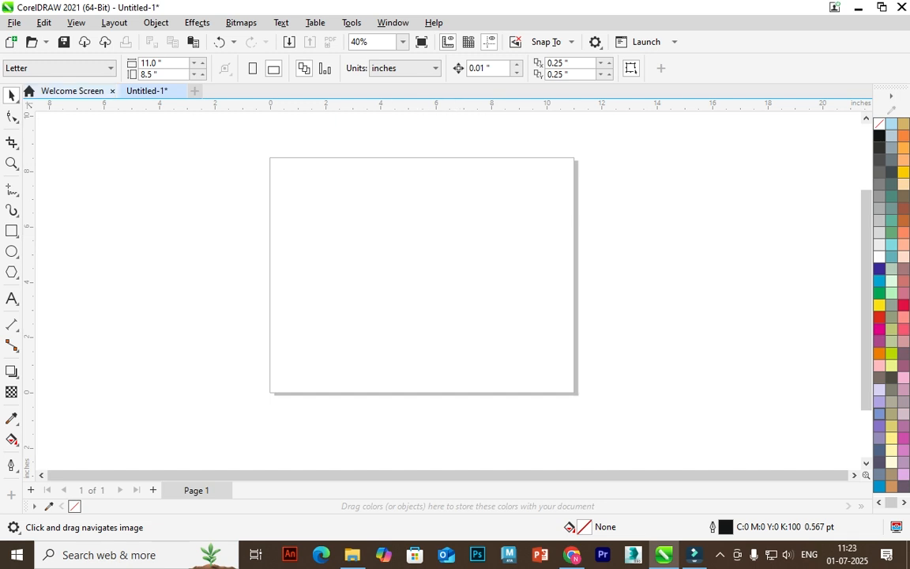
# Review the preset page sizes, the portrait and landscape orientations and the available units, keeping the Letter page landscape.
pyautogui.click(60, 67)
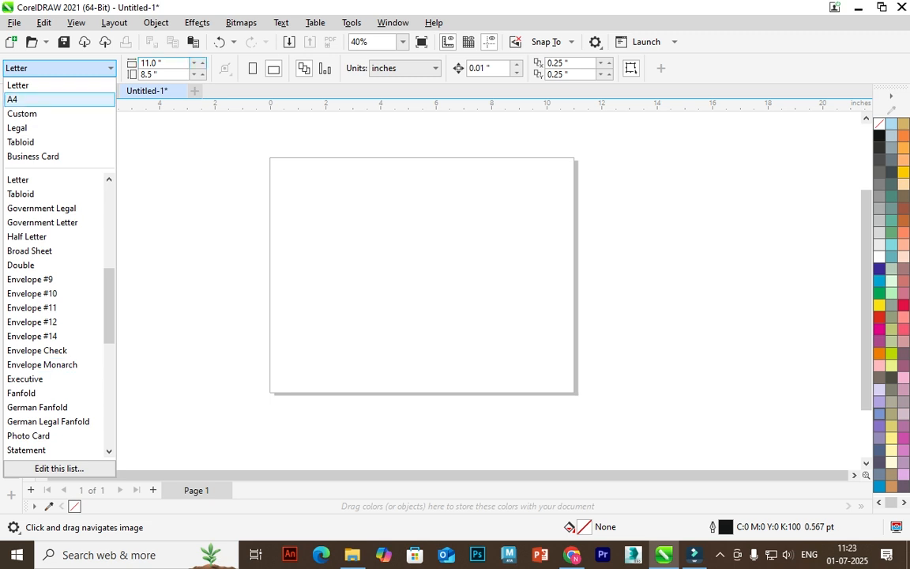
pyautogui.click(164, 64)
pyautogui.click(253, 69)
pyautogui.click(273, 69)
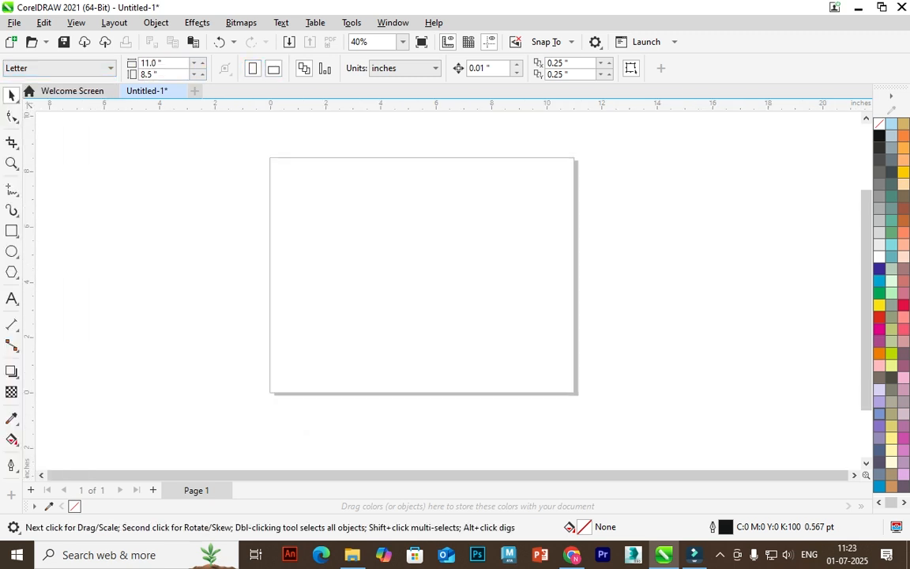
pyautogui.click(421, 69)
pyautogui.click(420, 68)
# Draw a rectangle covering the whole page from corner to corner, 11 by 8.5 inches.
pyautogui.click(12, 231)
pyautogui.click(65, 231)
pyautogui.moveTo(270, 157); pyautogui.dragTo(573, 392)
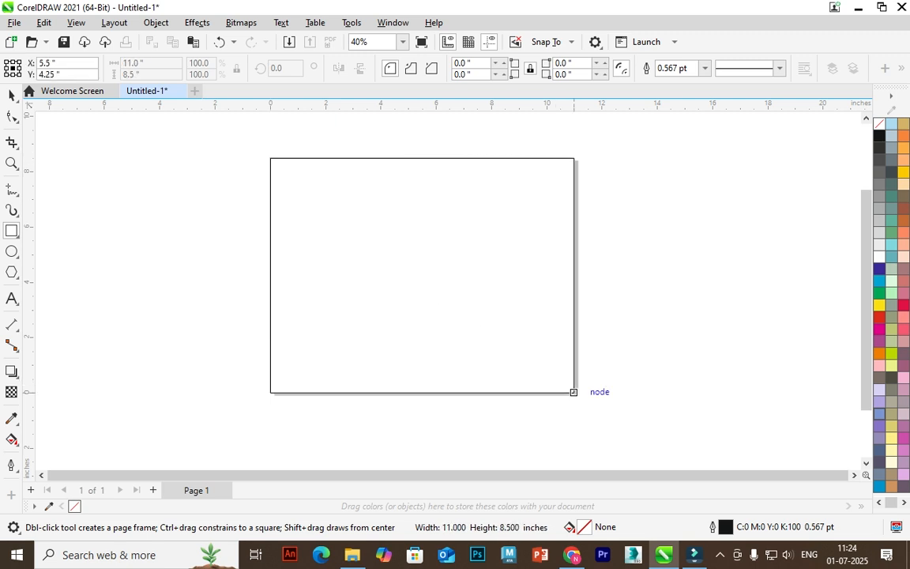
pyautogui.moveTo(574, 391); pyautogui.dragTo(574, 392)
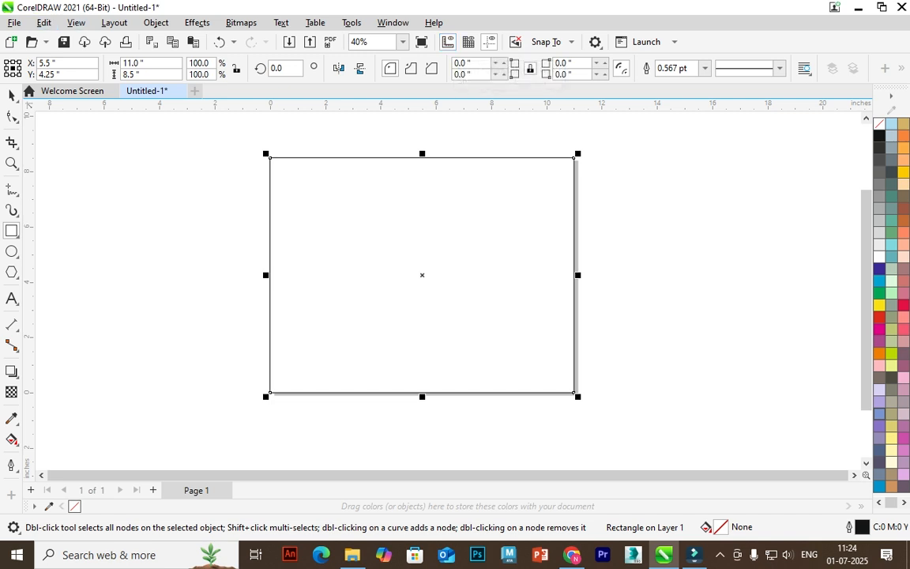
# Check which page display and snapping options are enabled for the document.
pyautogui.click(76, 22)
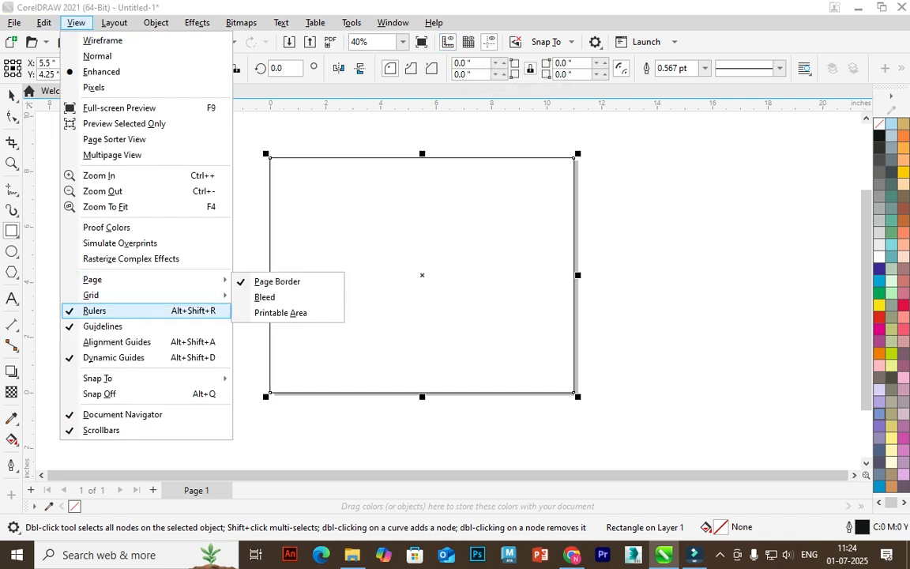
pyautogui.moveTo(119, 377)
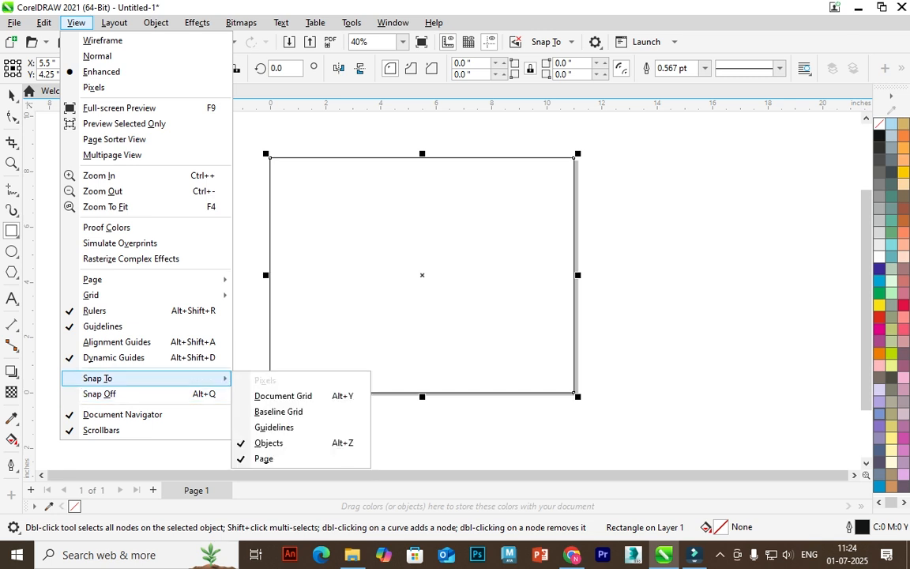
pyautogui.press('Escape')
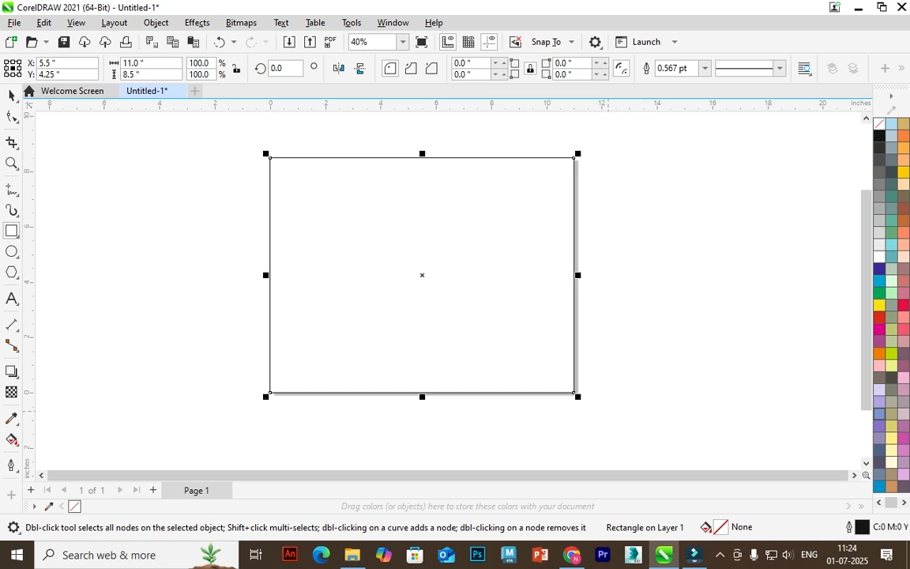
# Fill the page-sized rectangle with blue and change its fill to cyan.
pyautogui.press('space')
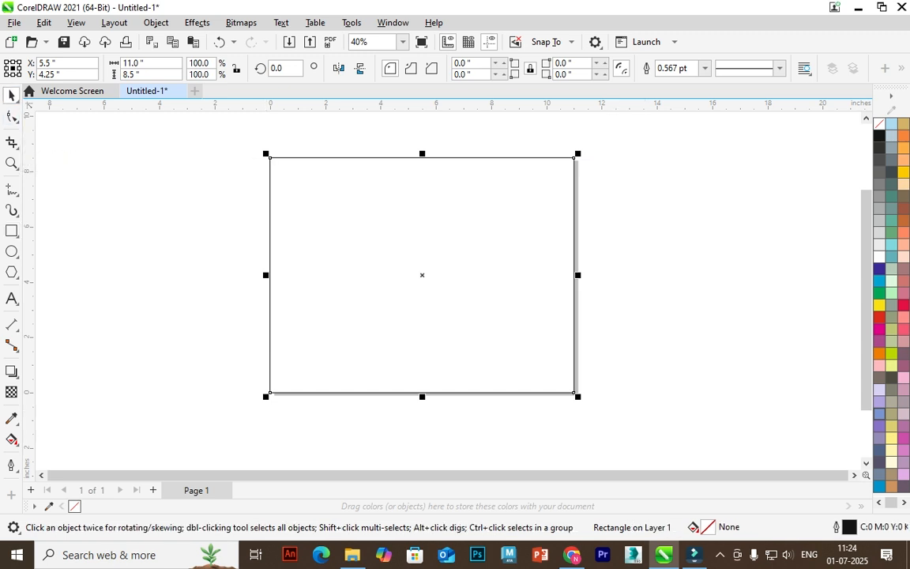
pyautogui.click(879, 269)
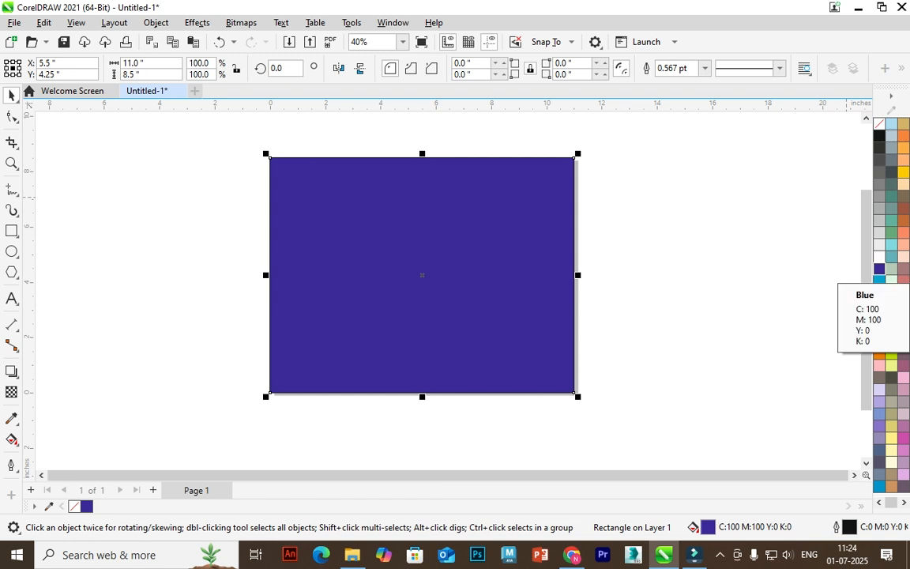
pyautogui.click(880, 280)
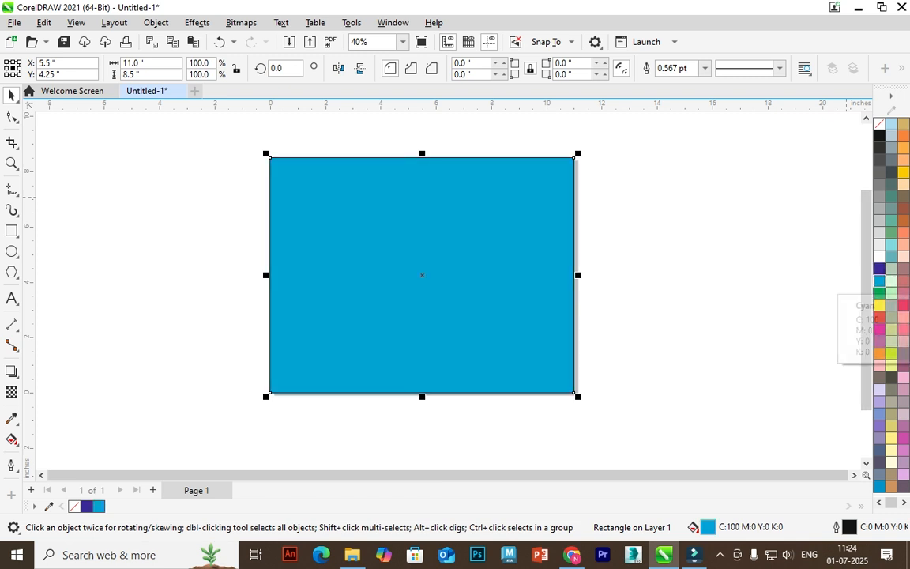
# Color the rectangle's outline red, trying green first, and set the outline width to 12 pt.
pyautogui.rightClick(879, 293)
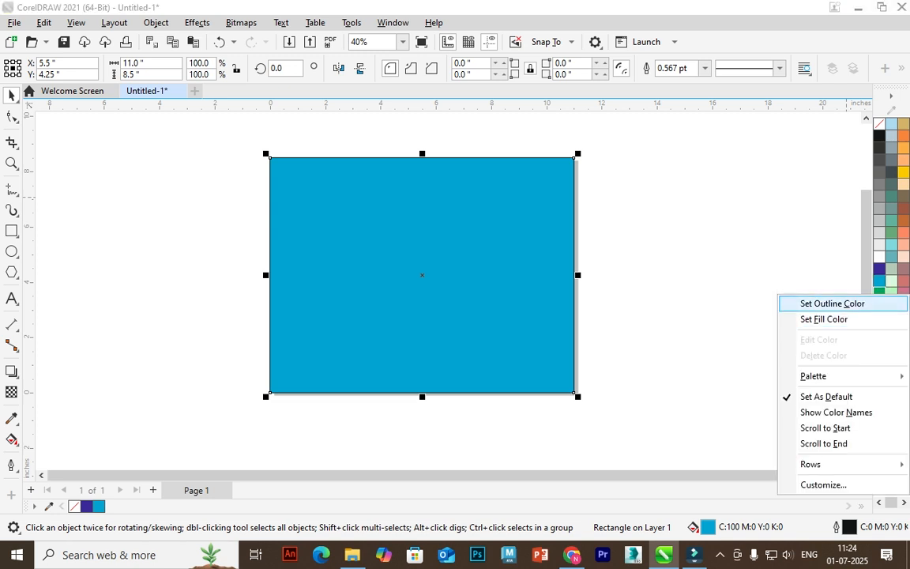
pyautogui.click(832, 303)
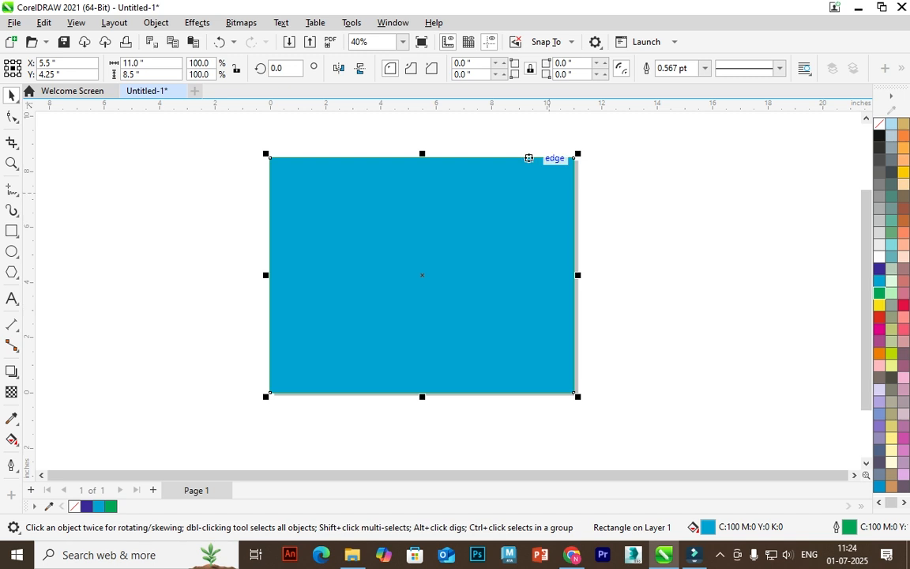
pyautogui.rightClick(880, 315)
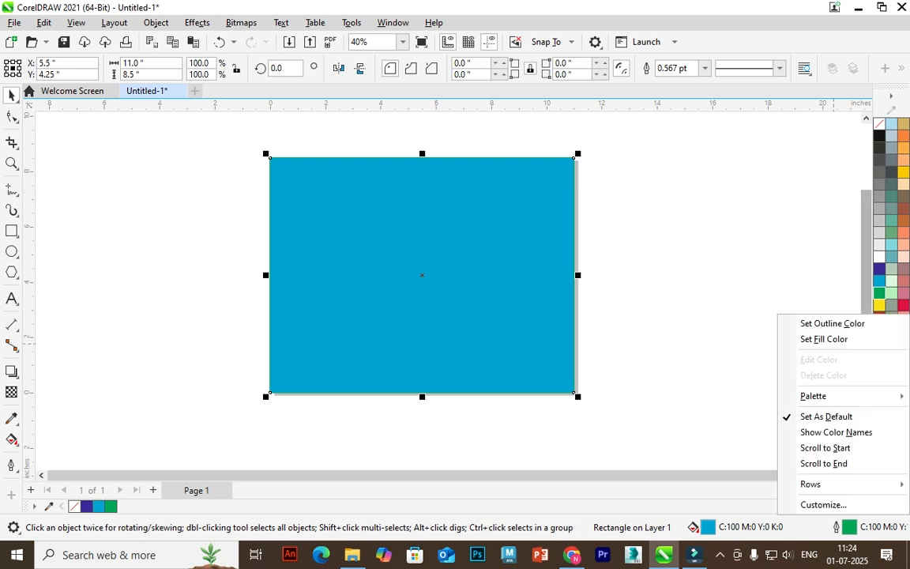
pyautogui.click(833, 324)
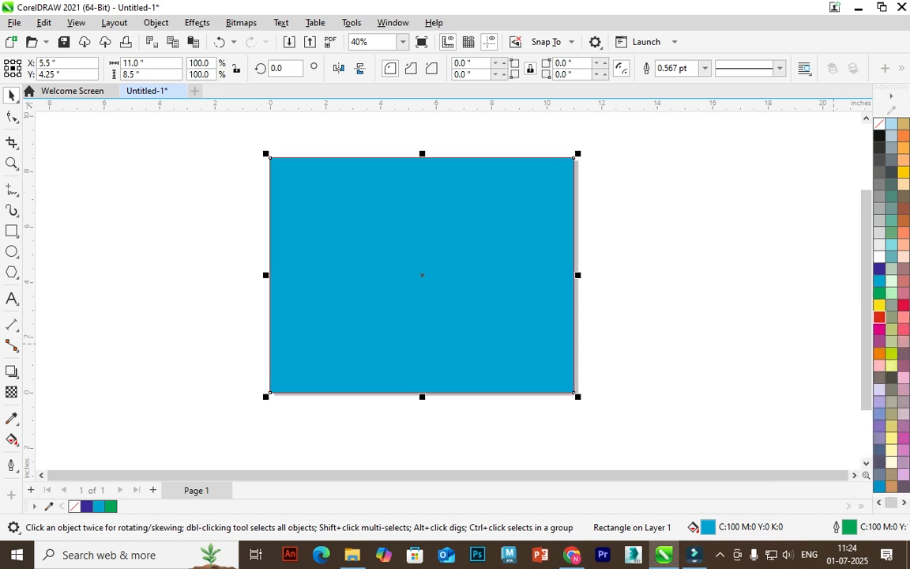
pyautogui.click(705, 68)
pyautogui.click(680, 197)
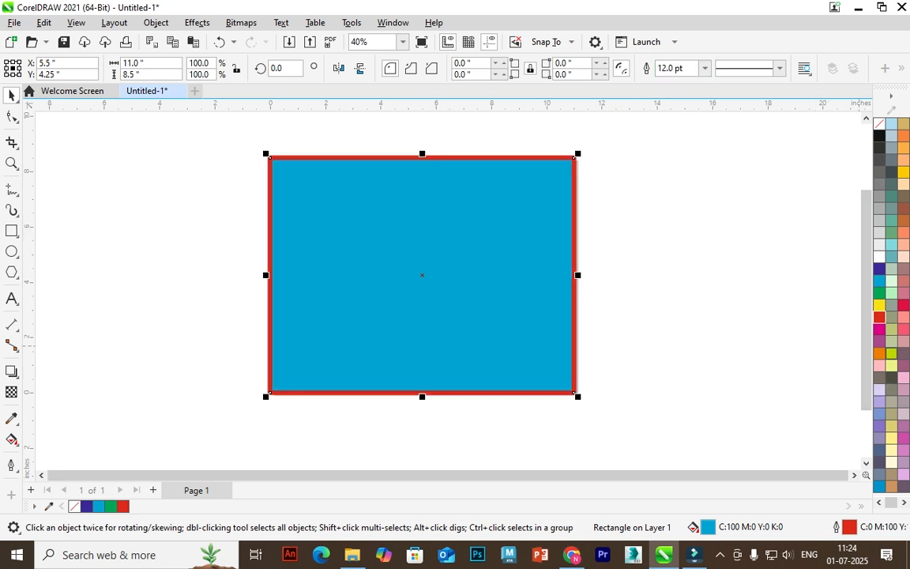
# Change the rectangle's outline color to lime green and finally to blue.
pyautogui.rightClick(891, 354)
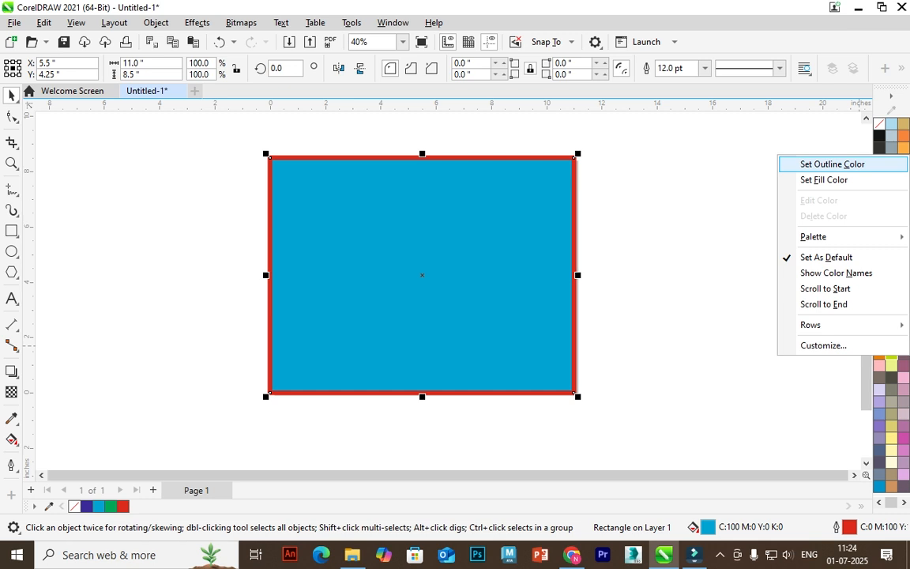
pyautogui.click(832, 164)
pyautogui.rightClick(892, 466)
pyautogui.click(832, 277)
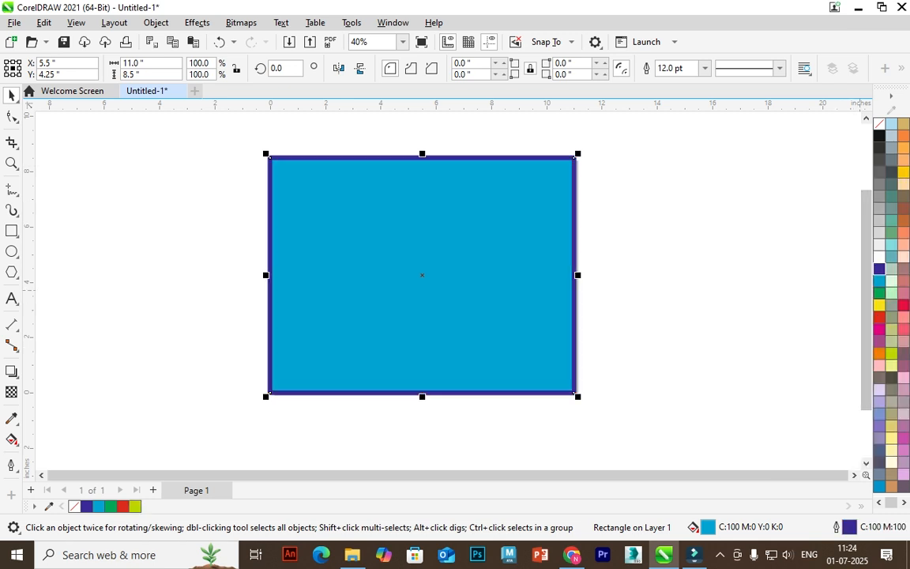
# Change the rectangle's fill to yellow, trying blue and green first, and set its outline color to red.
pyautogui.click(879, 269)
pyautogui.click(880, 293)
pyautogui.click(879, 305)
pyautogui.rightClick(879, 316)
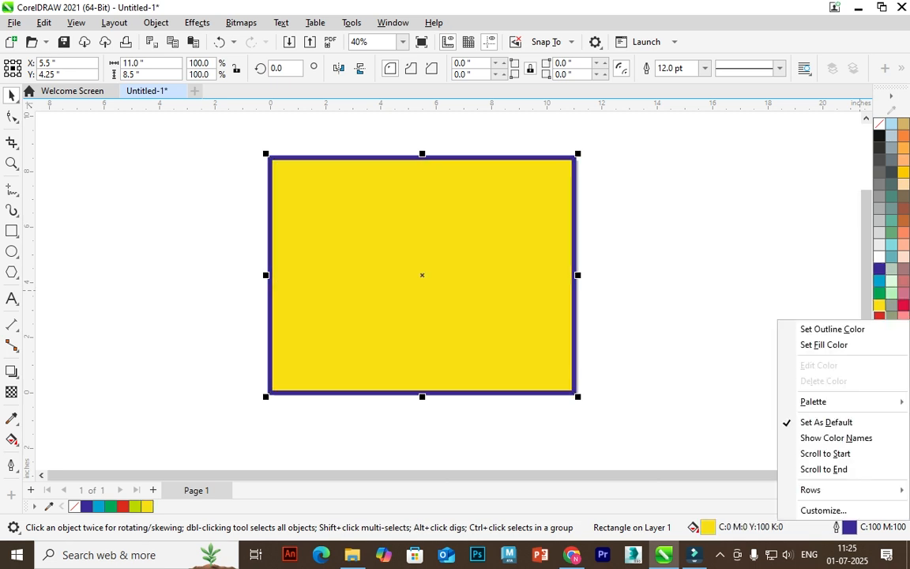
pyautogui.click(832, 328)
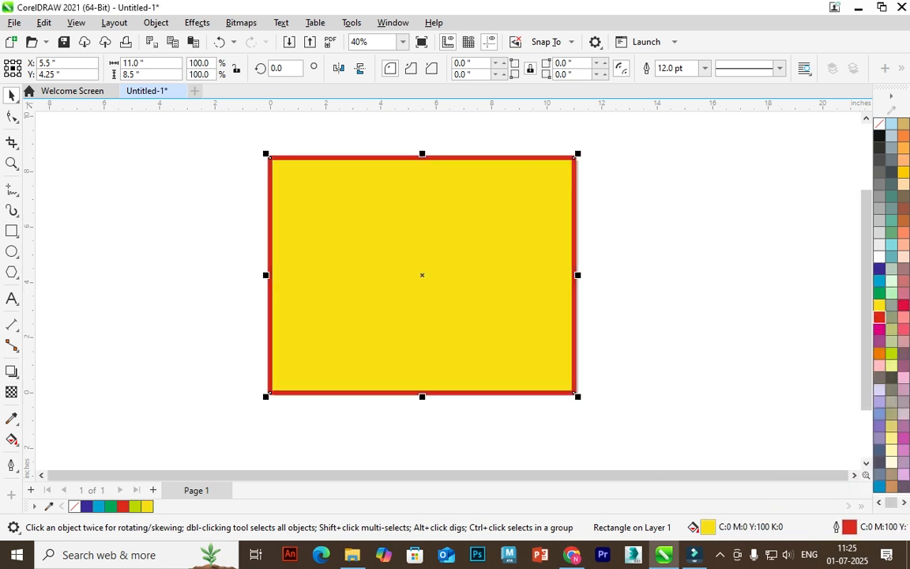
# Try a 16 pt dashed outline on the rectangle, and remove the outline by setting its width to None.
pyautogui.click(705, 68)
pyautogui.click(676, 190)
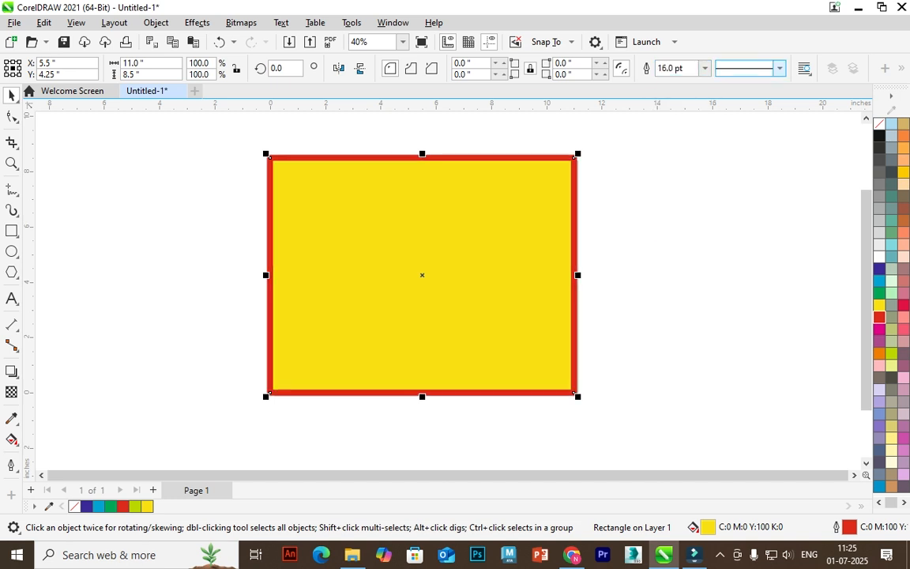
pyautogui.click(779, 67)
pyautogui.click(755, 111)
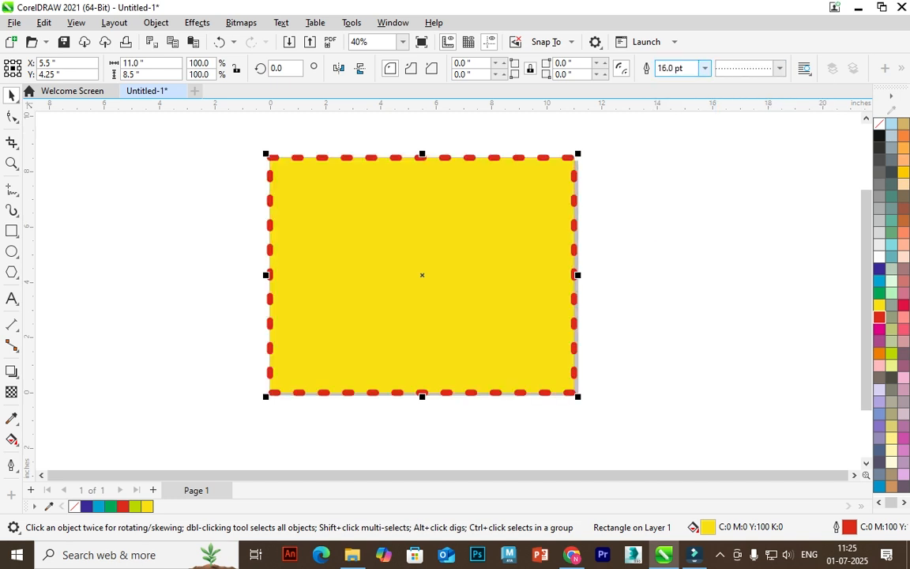
pyautogui.click(705, 68)
pyautogui.click(667, 83)
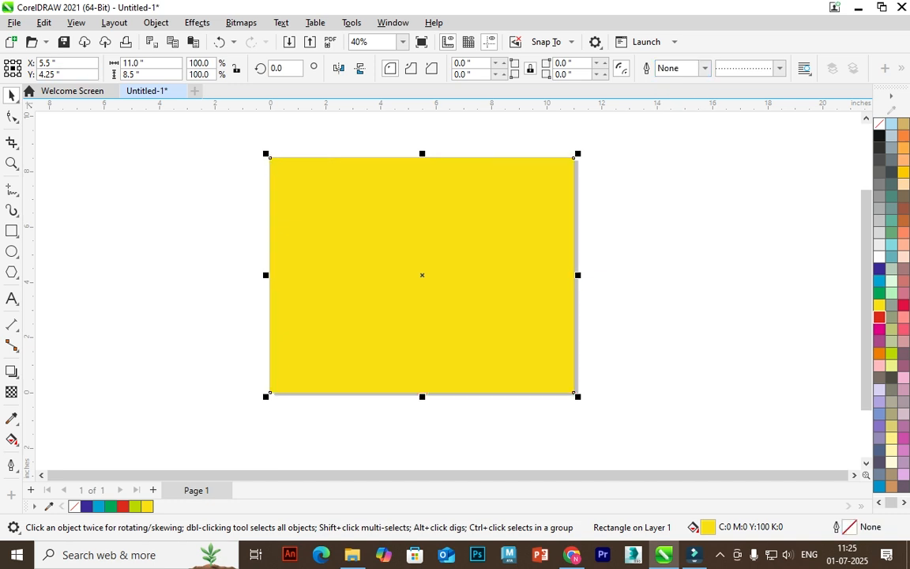
# Rotate the rectangle by 45 degrees.
pyautogui.click(142, 63)
pyautogui.click(142, 74)
pyautogui.click(283, 69)
pyautogui.write('45')
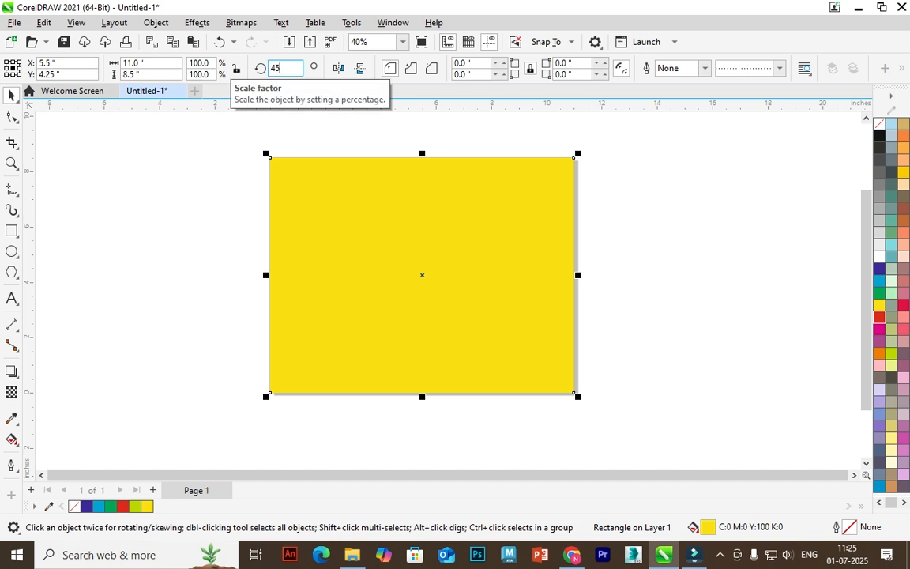
pyautogui.press('Return')
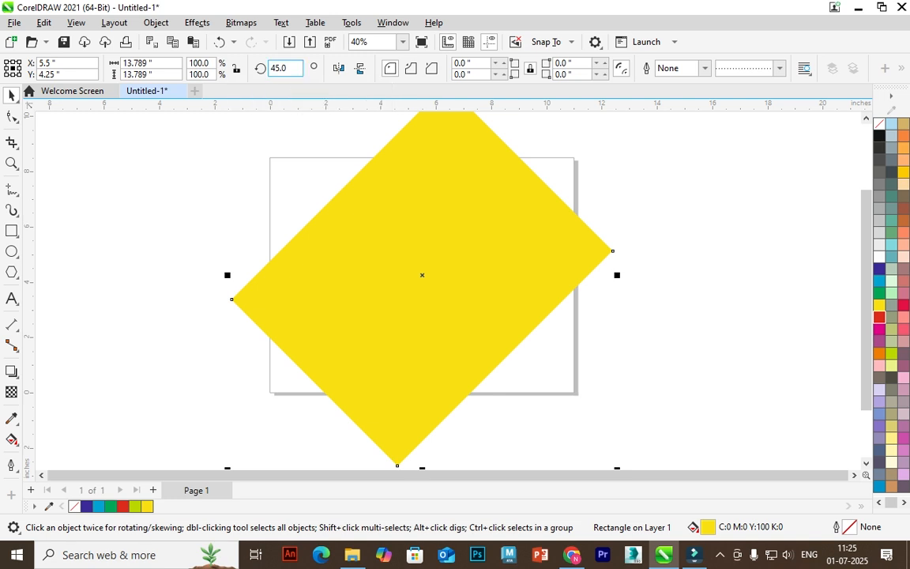
# Mirror the rotated rectangle twice horizontally and twice vertically, and reset its rotation angle to 0.
pyautogui.click(339, 69)
pyautogui.click(339, 69)
pyautogui.click(359, 69)
pyautogui.click(360, 68)
pyautogui.doubleClick(257, 63)
pyautogui.write('0')
pyautogui.press('Return')
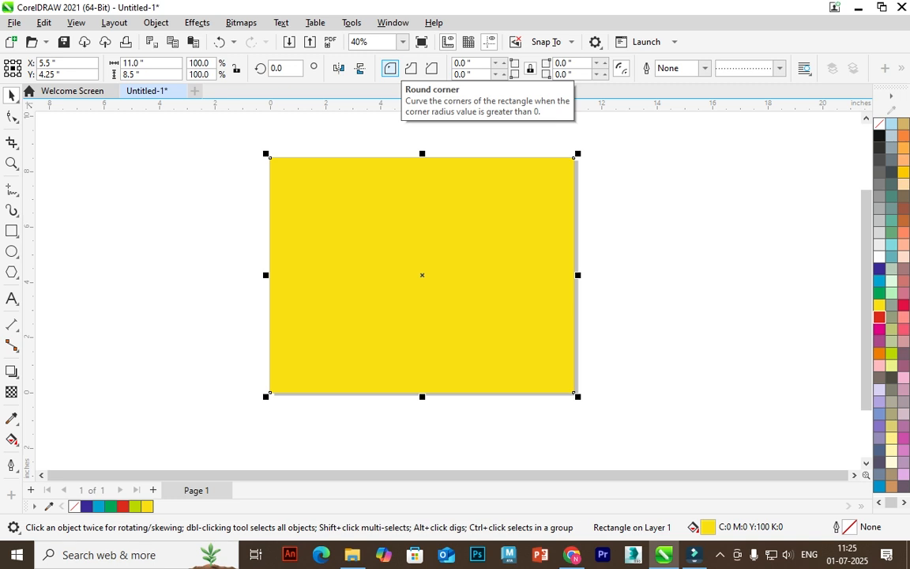
# Round all four rectangle corners with a 6-inch radius, and reset the radius to 0.
pyautogui.doubleClick(466, 64)
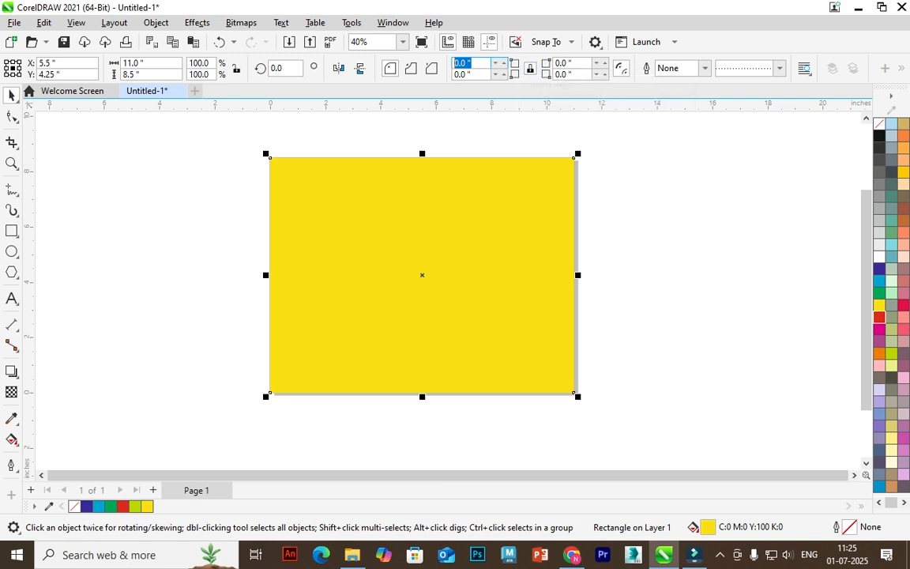
pyautogui.write('6')
pyautogui.press('Return')
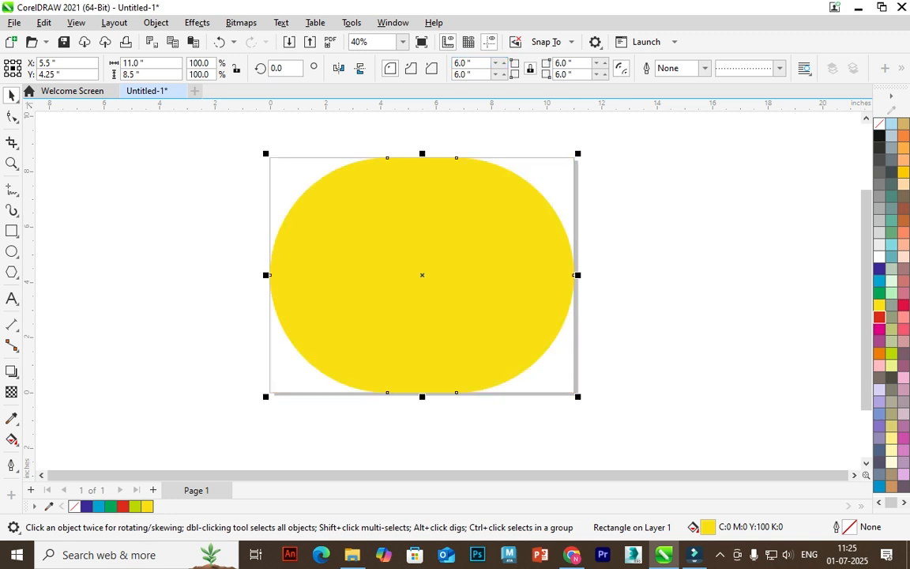
pyautogui.moveTo(480, 63); pyautogui.dragTo(393, 68)
pyautogui.write('0')
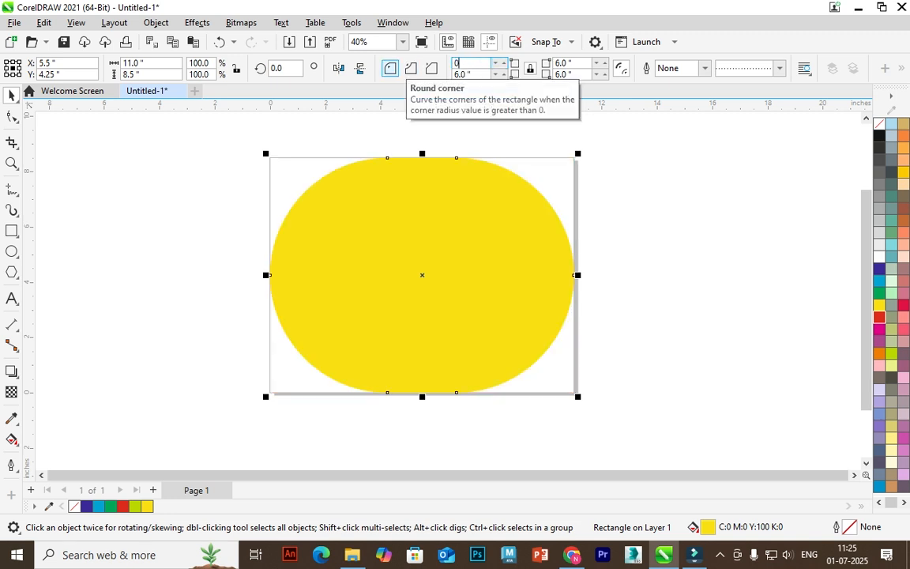
pyautogui.press('Return')
# Set all corner radii to 6 inches and try the scalloped, chamfered and round corner styles.
pyautogui.moveTo(479, 63); pyautogui.dragTo(444, 65)
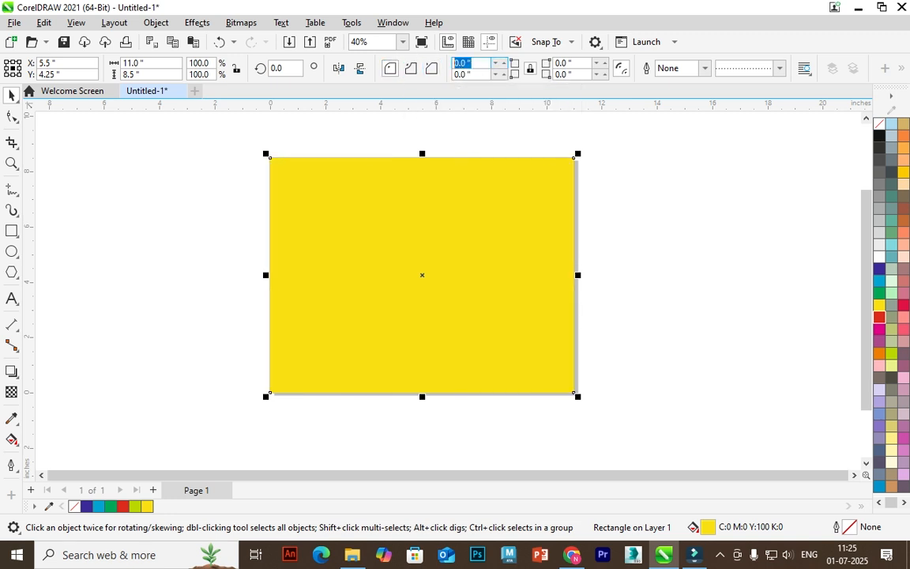
pyautogui.write('6')
pyautogui.press('Return')
pyautogui.click(411, 69)
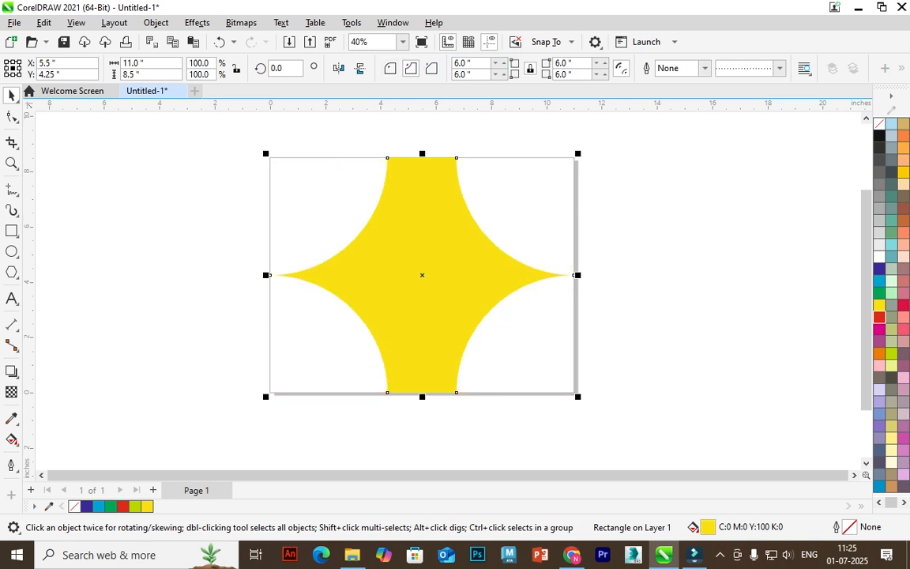
pyautogui.click(432, 69)
pyautogui.click(390, 69)
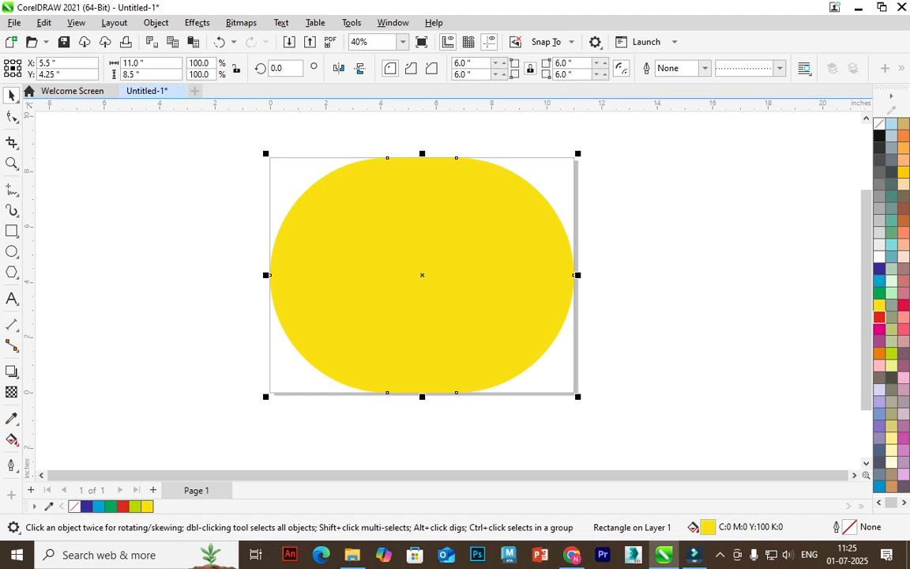
# Reset all corner radii to 0, unlink the corners, and round only the top-left and bottom-right corners by 6 inches.
pyautogui.moveTo(478, 63); pyautogui.dragTo(444, 64)
pyautogui.write('0')
pyautogui.press('Return')
pyautogui.click(531, 68)
pyautogui.moveTo(477, 63); pyautogui.dragTo(362, 68)
pyautogui.write('6')
pyautogui.press('Return')
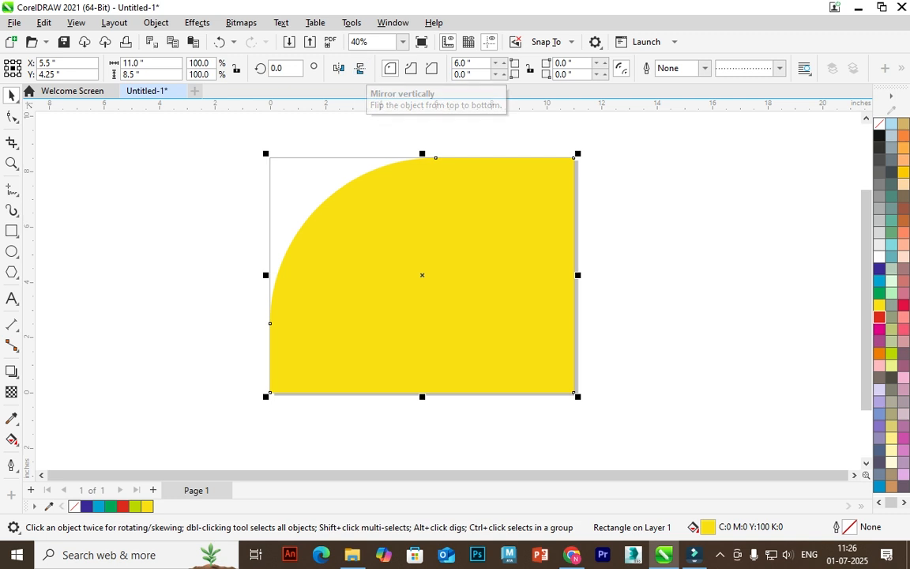
pyautogui.moveTo(574, 74); pyautogui.dragTo(513, 74)
pyautogui.write('6')
pyautogui.press('Return')
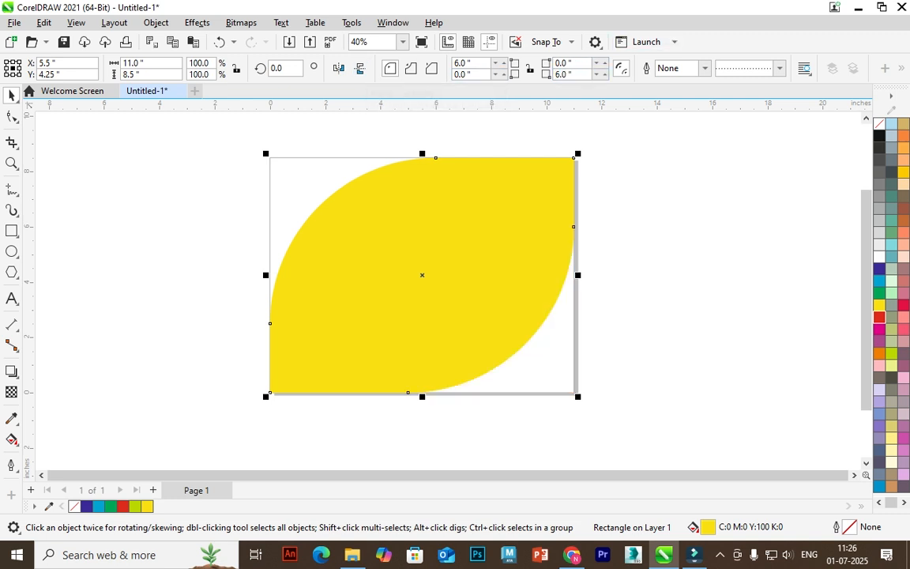
# Set the radii of the rectangle's top-left and bottom-right corners back to 0.
pyautogui.moveTo(472, 63); pyautogui.dragTo(365, 64)
pyautogui.write('0')
pyautogui.press('Return')
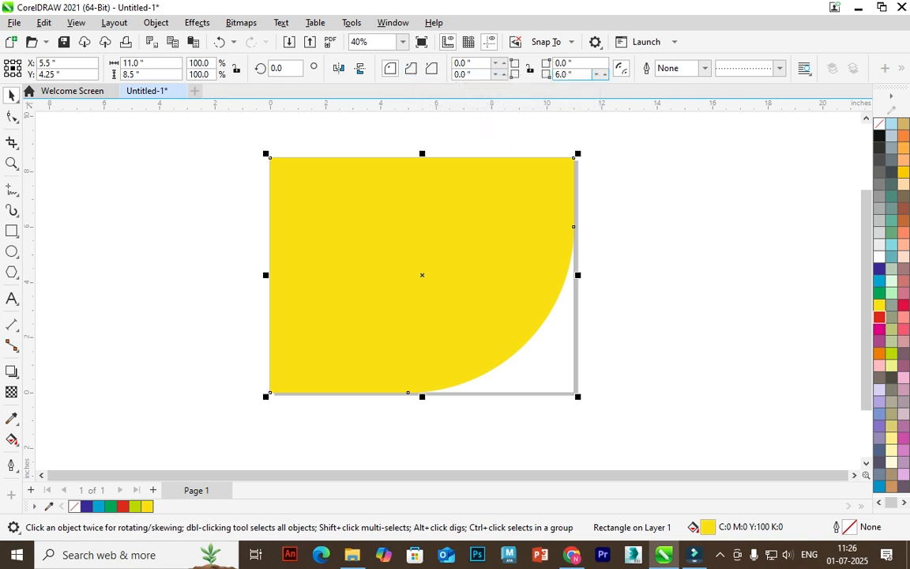
pyautogui.moveTo(573, 75); pyautogui.dragTo(517, 74)
pyautogui.write('0')
pyautogui.press('Return')
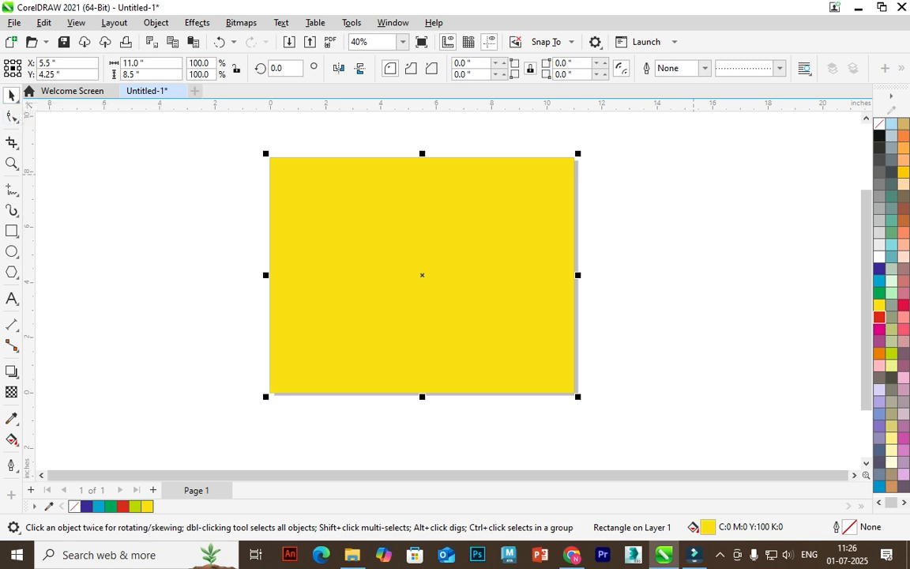
# Try resizing the rectangle from its upper-right corner, and undo the resize.
pyautogui.moveTo(577, 153); pyautogui.dragTo(572, 157)
pyautogui.moveTo(508, 209); pyautogui.dragTo(418, 279)
pyautogui.hotkey('ctrl', 'z')
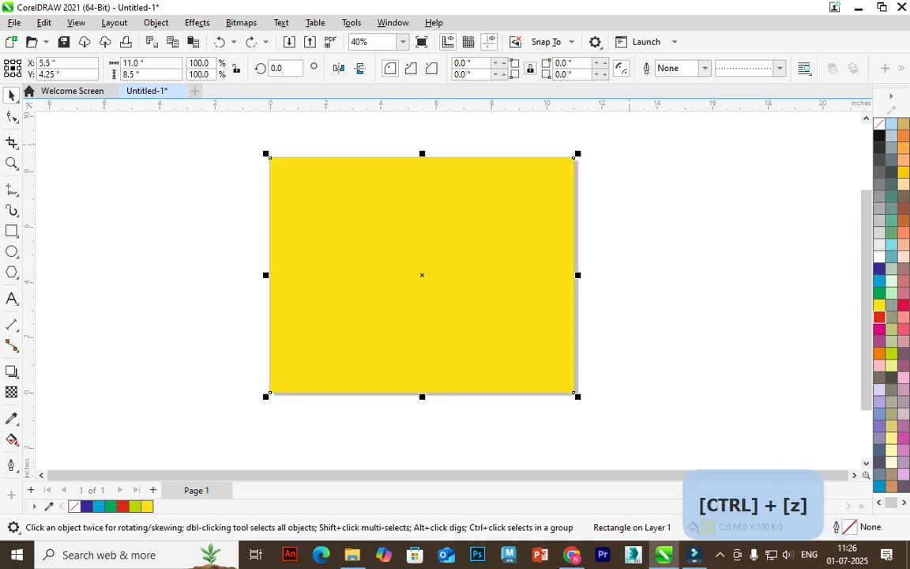
pyautogui.moveTo(577, 154)
pyautogui.mouseDown()
pyautogui.moveTo(524, 196)
pyautogui.moveTo(578, 158)
pyautogui.mouseUp()
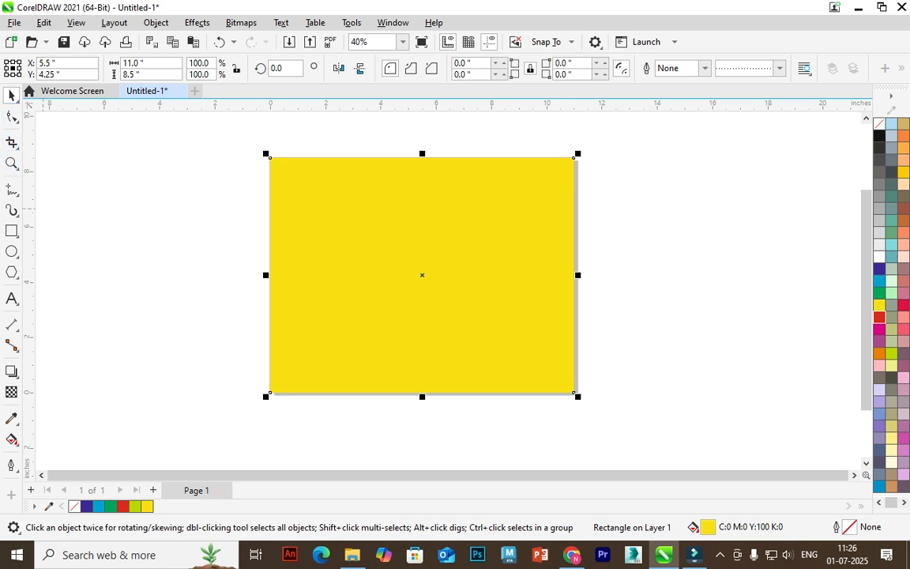
# Switch the rectangle back and forth between its resize handles and its rotate and skew handles.
pyautogui.click(562, 166)
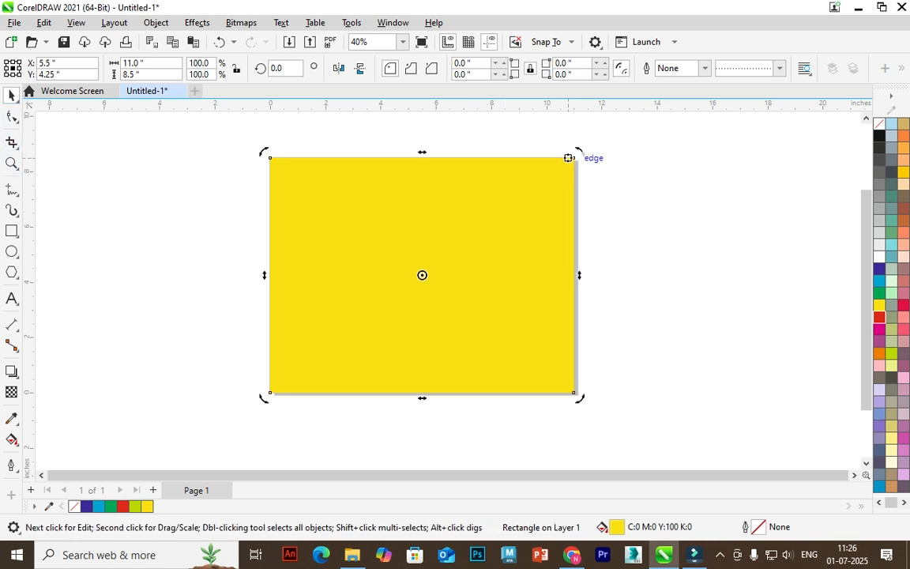
pyautogui.click(567, 158)
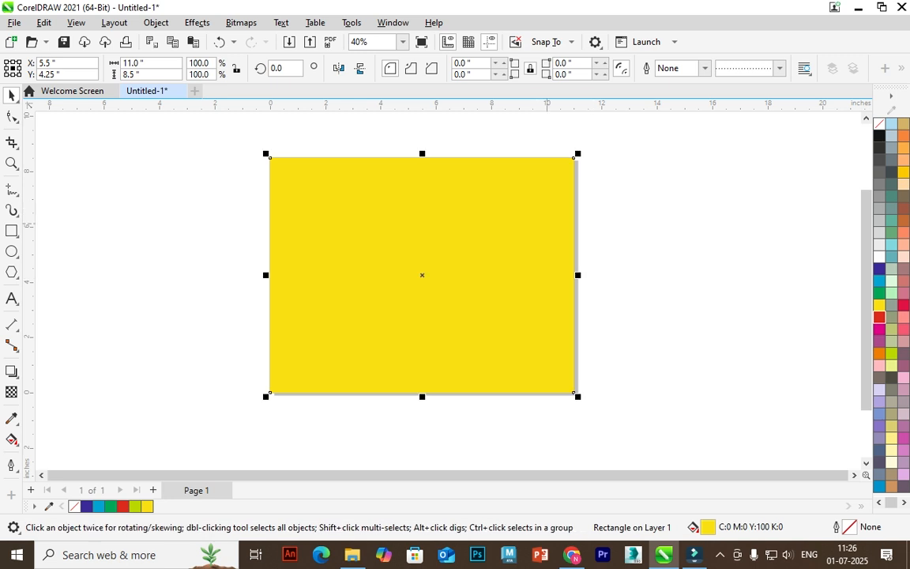
pyautogui.click(546, 223)
pyautogui.click(546, 223)
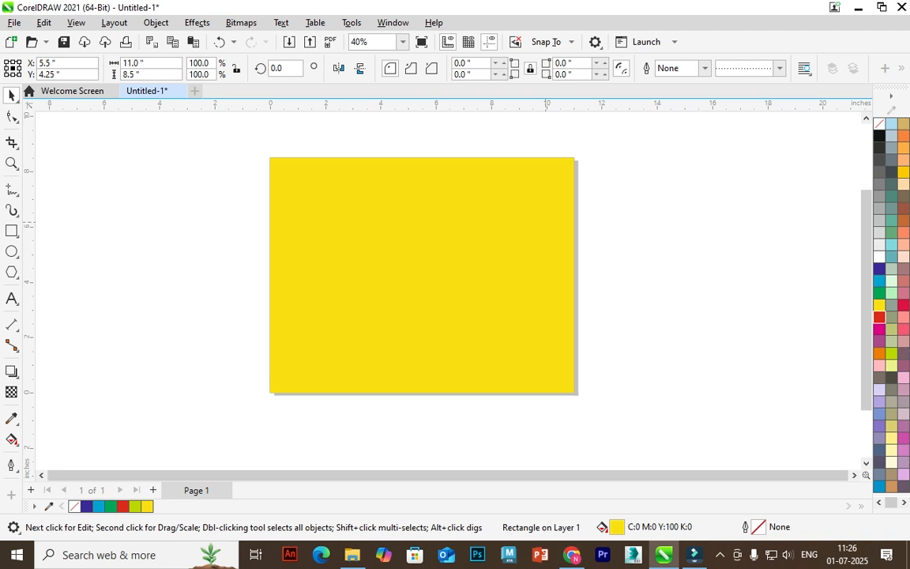
pyautogui.click(546, 223)
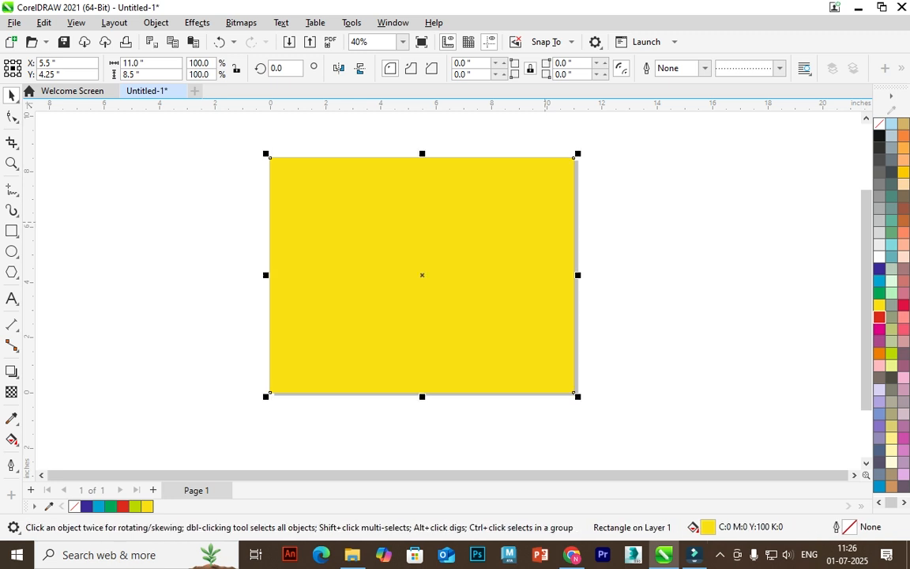
# Rotate the rectangle freehand about its center and about a pivot near its lower-left corner, undoing each rotation.
pyautogui.click(546, 223)
pyautogui.moveTo(580, 152); pyautogui.dragTo(511, 312)
pyautogui.hotkey('ctrl', 'z')
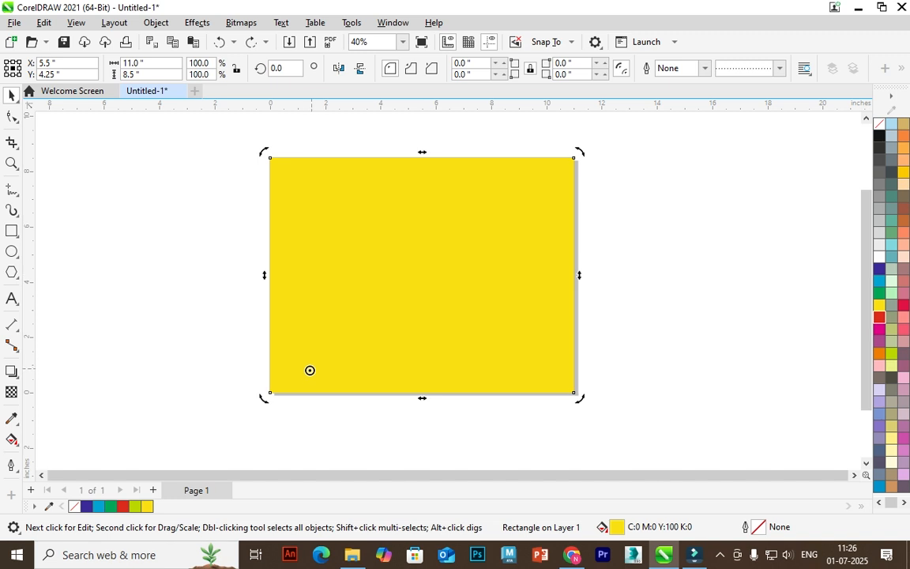
pyautogui.moveTo(581, 151); pyautogui.dragTo(551, 316)
pyautogui.moveTo(305, 374); pyautogui.dragTo(304, 374)
pyautogui.hotkey('ctrl', 'z')
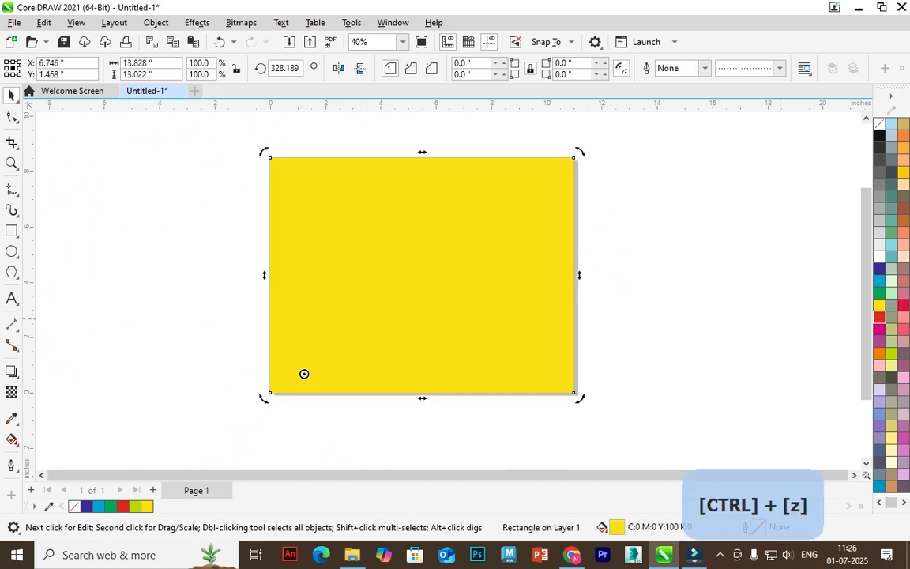
# Undo one more change, and scale the rectangle about its center to about 10.9 by 8.4 inches.
pyautogui.hotkey('ctrl', 'z')
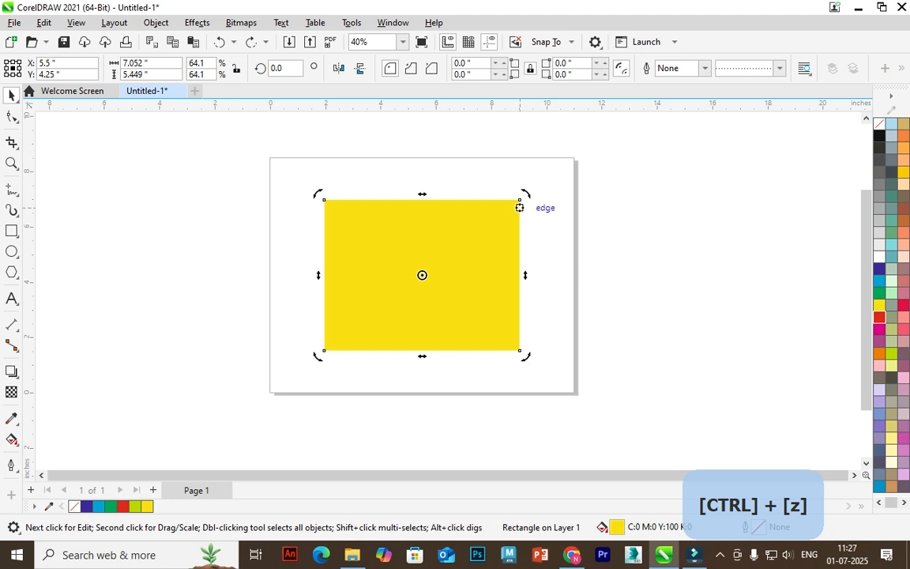
pyautogui.click(510, 212)
pyautogui.moveTo(520, 200); pyautogui.dragTo(571, 160)
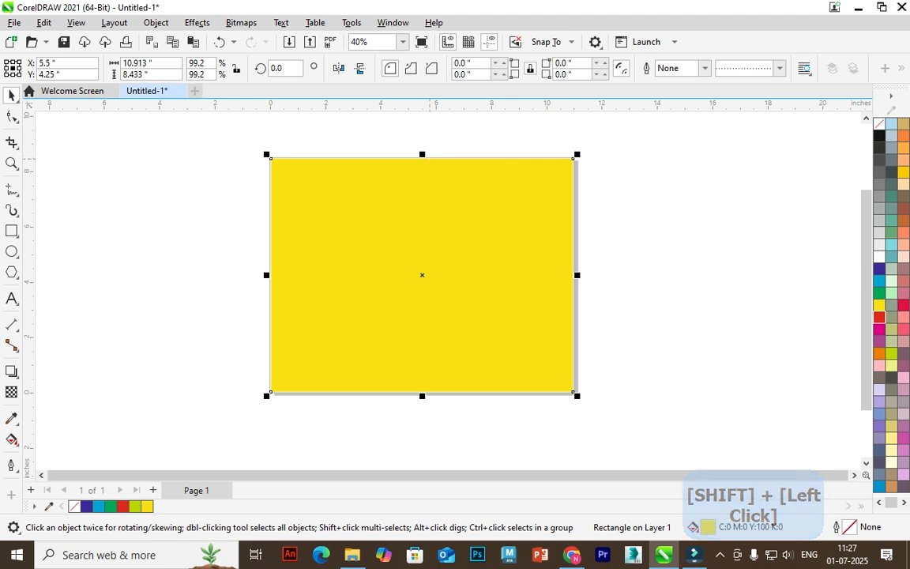
# Skew the rectangle horizontally from its top and bottom edges and vertically from its right edge, undoing each skew.
pyautogui.click(422, 275)
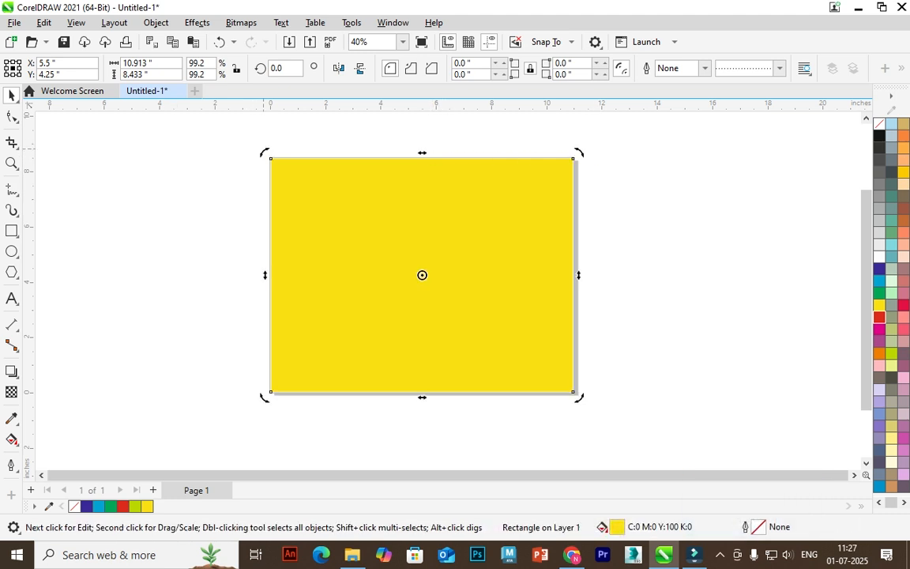
pyautogui.moveTo(422, 152); pyautogui.dragTo(749, 156)
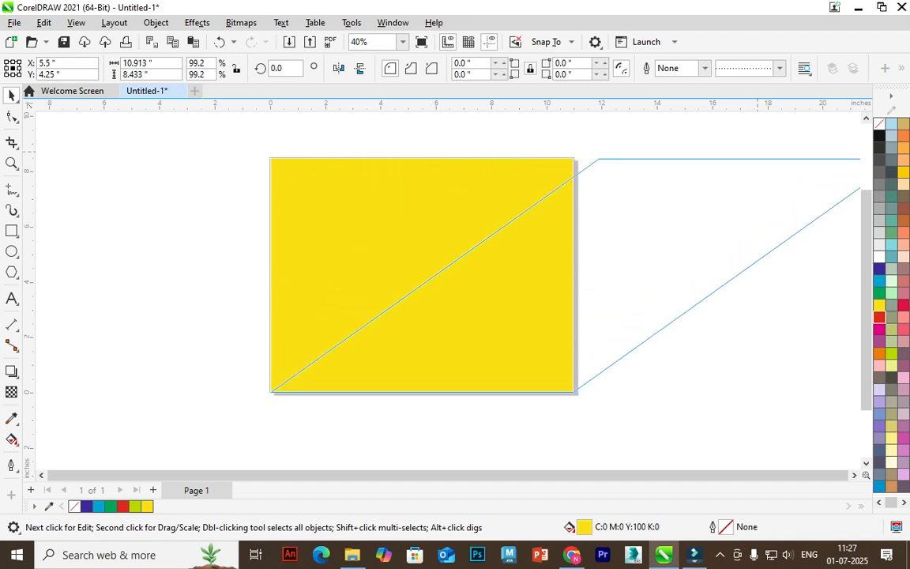
pyautogui.hotkey('ctrl', 'z')
pyautogui.moveTo(422, 155); pyautogui.dragTo(170, 156)
pyautogui.hotkey('ctrl', 'z')
pyautogui.moveTo(422, 397); pyautogui.dragTo(603, 397)
pyautogui.hotkey('ctrl', 'z')
pyautogui.moveTo(578, 275); pyautogui.dragTo(578, 184)
pyautogui.hotkey('ctrl', 'z')
pyautogui.click(535, 225)
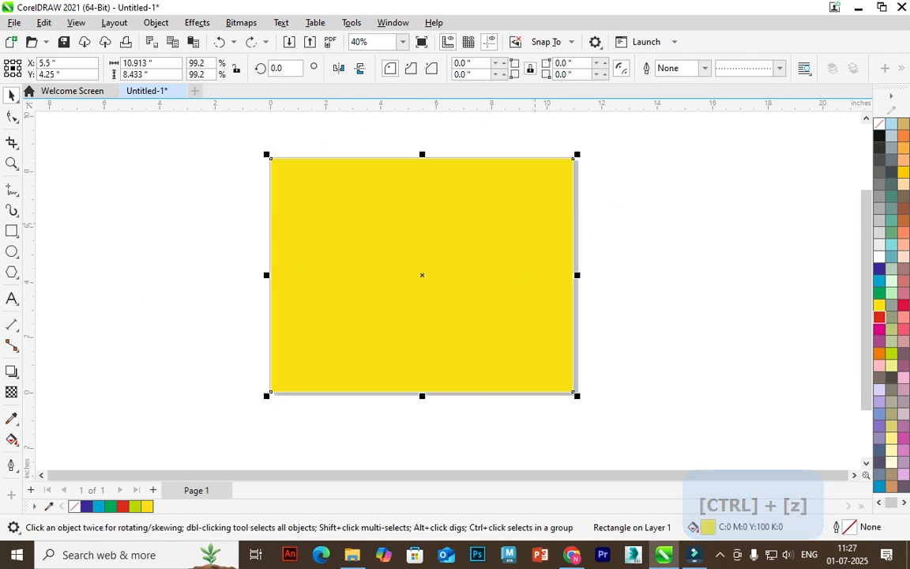
# Duplicate the yellow rectangle, move the copy to the right of the original, and delete the copy.
pyautogui.moveTo(553, 225); pyautogui.dragTo(790, 254)
pyautogui.hotkey('ctrl', 'd')
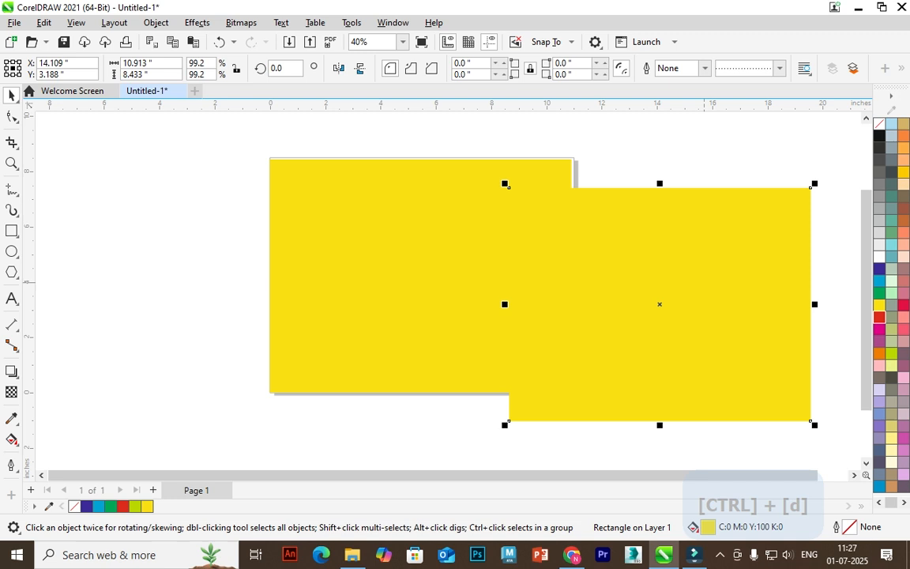
pyautogui.press('Delete')
# Fill the rectangle with dusty pink (C:0 M:60 Y:20 K:20), and try duplicating it, deleting the moved copy.
pyautogui.click(557, 262)
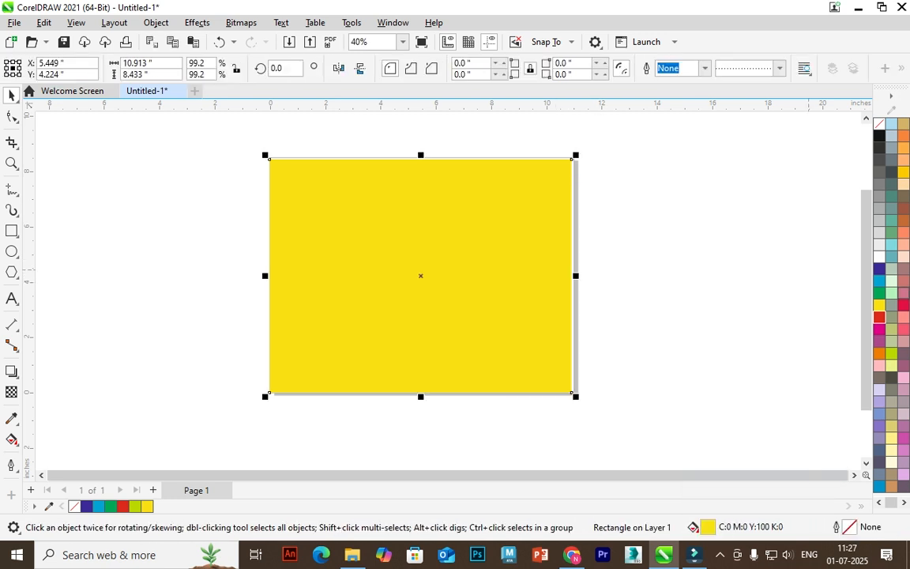
pyautogui.click(904, 293)
pyautogui.hotkey('ctrl', 'd')
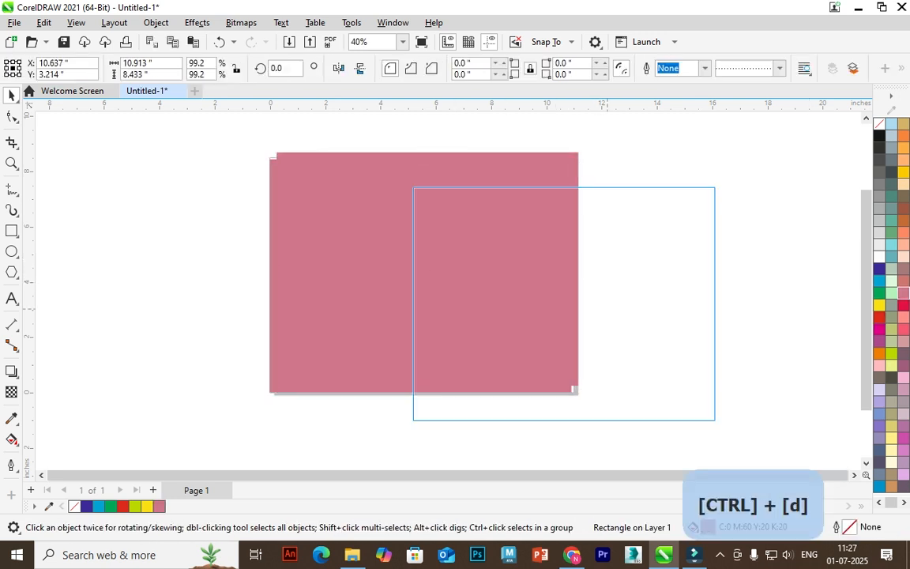
pyautogui.moveTo(427, 269); pyautogui.dragTo(636, 325)
pyautogui.press('Delete')
pyautogui.click(456, 270)
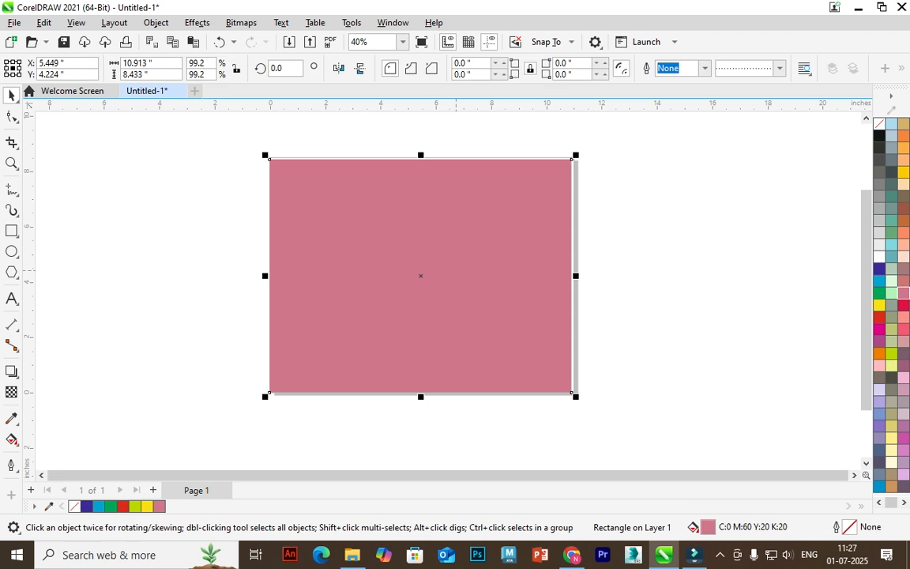
# Copy and paste the pink rectangle, move the copy to the lower right, delete it, and select the original.
pyautogui.hotkey('ctrl', 'c')
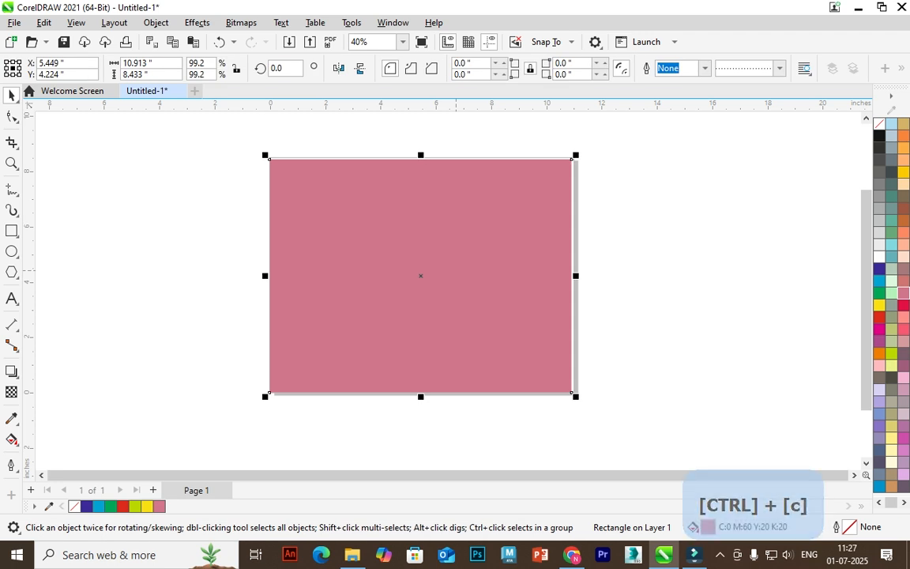
pyautogui.hotkey('ctrl', 'v')
pyautogui.moveTo(455, 270); pyautogui.dragTo(668, 324)
pyautogui.press('Delete')
pyautogui.click(502, 239)
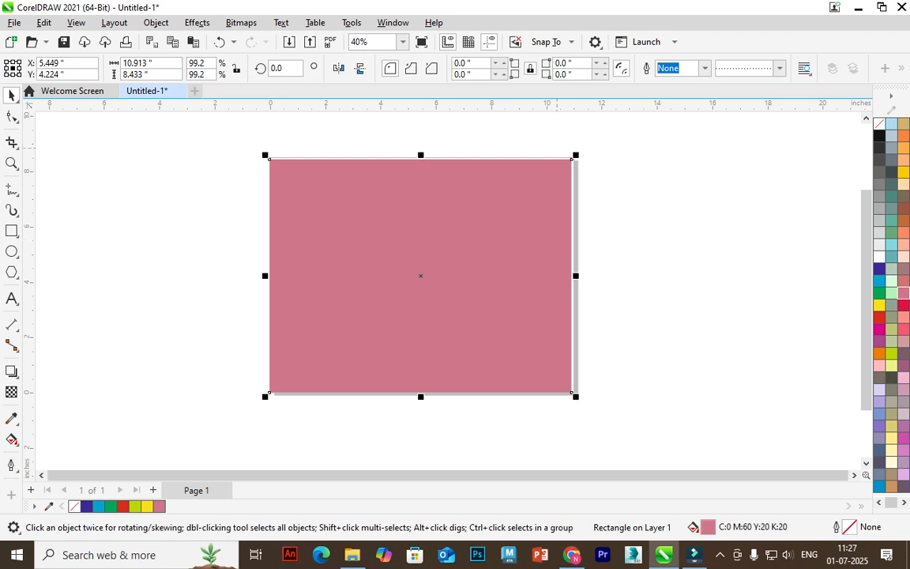
# Scale the pink rectangle about its center to about 11.07 by 8.55 inches, and duplicate it to the right and delete the copy.
pyautogui.moveTo(575, 155); pyautogui.dragTo(577, 153)
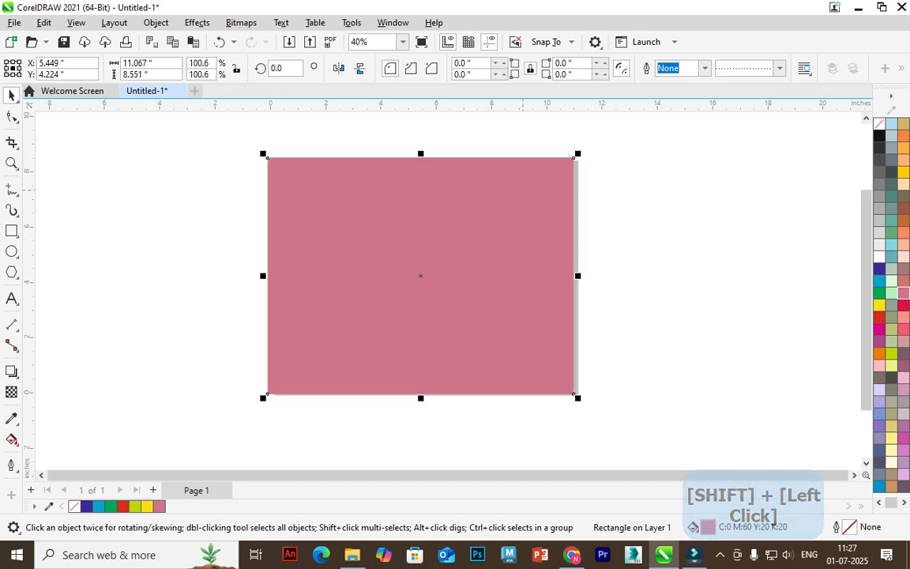
pyautogui.moveTo(523, 190); pyautogui.dragTo(808, 183)
pyautogui.click(851, 206)
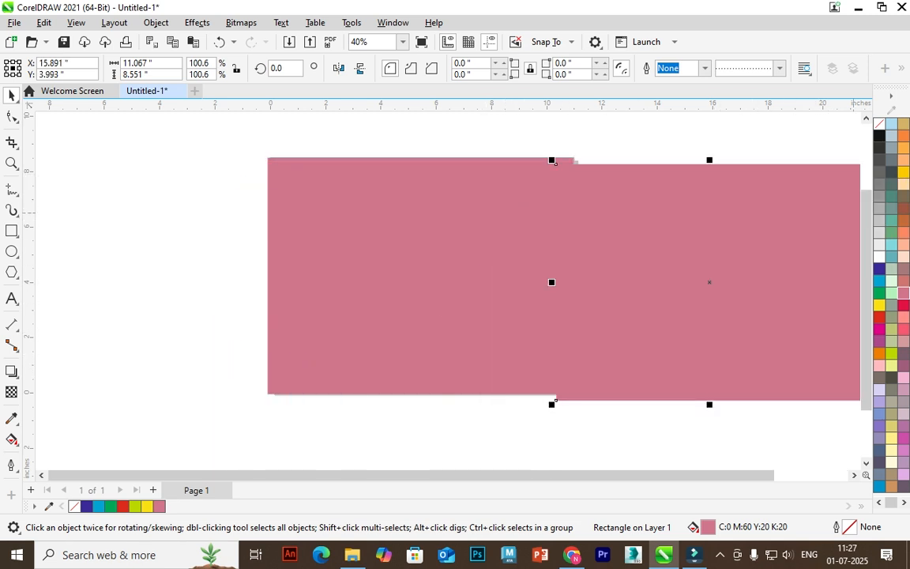
pyautogui.press('Delete')
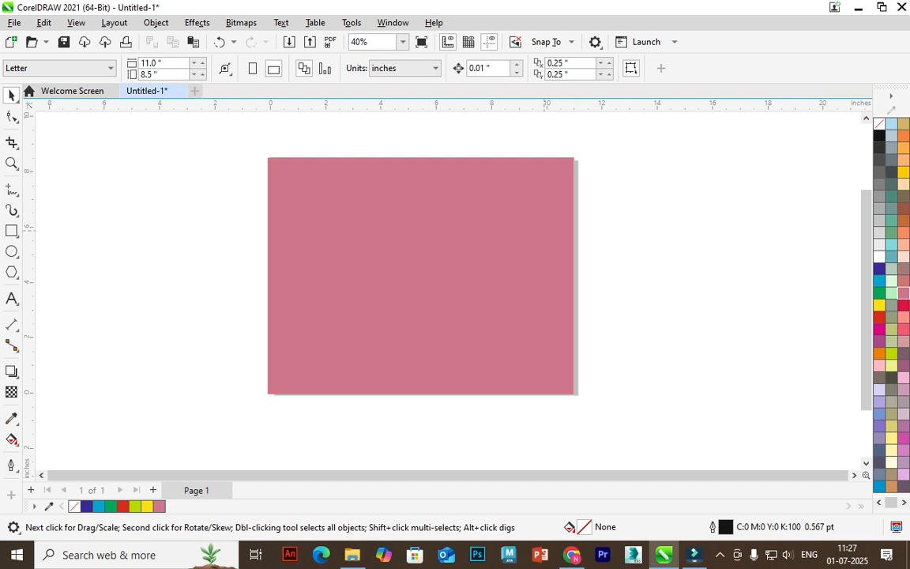
pyautogui.click(544, 230)
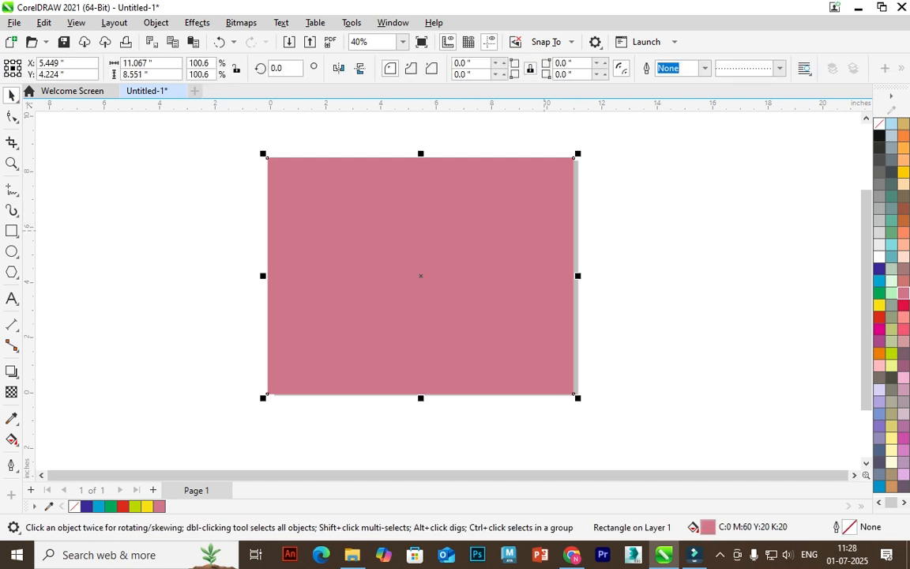
# Open the Windows On-Screen Keyboard to view the key layout, and close it.
pyautogui.press('super')
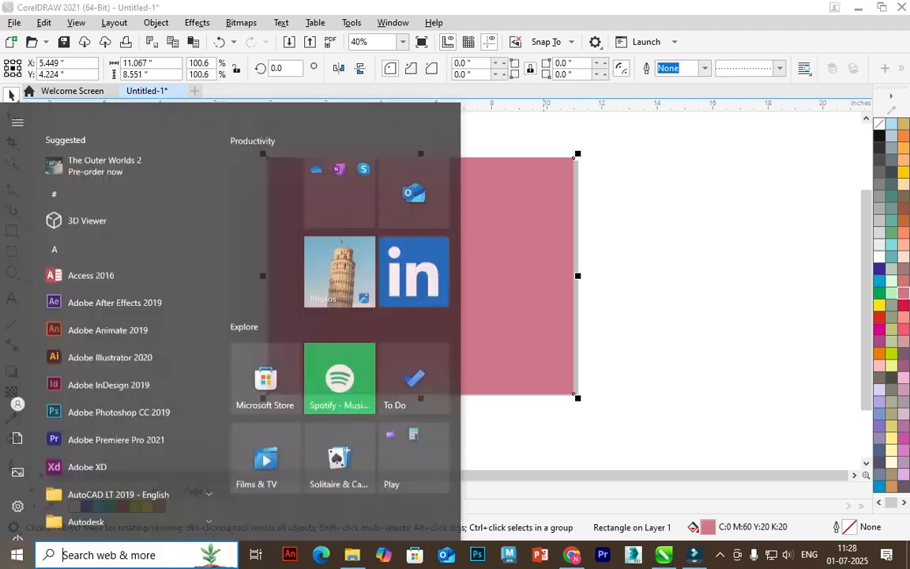
pyautogui.write('on')
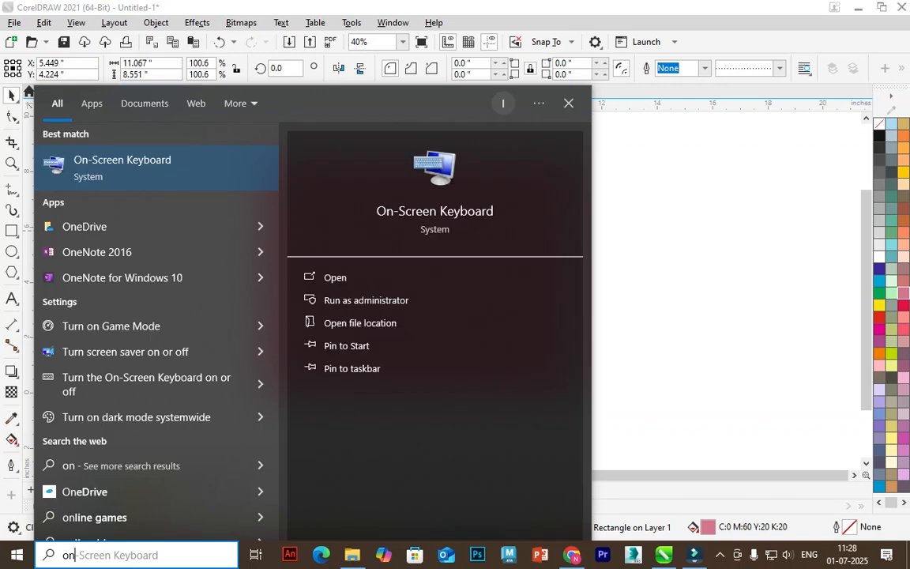
pyautogui.press('Return')
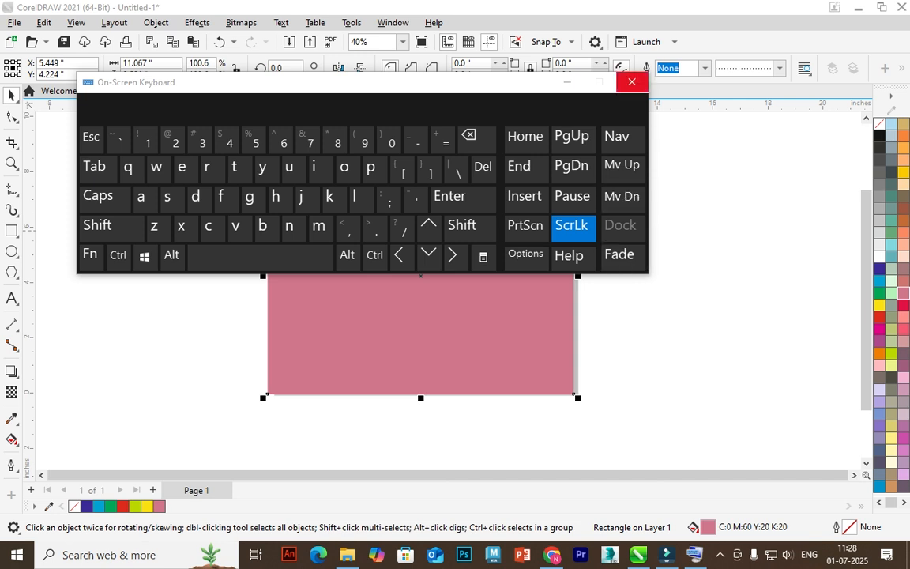
pyautogui.click(632, 82)
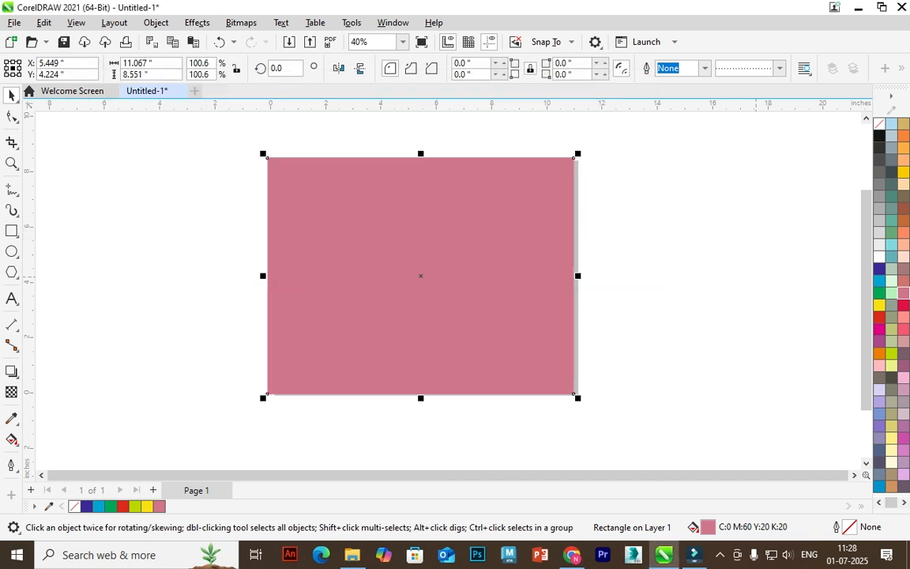
# Place a copy of the pink rectangle to the lower right of the original, and delete that copy.
pyautogui.moveTo(337, 244); pyautogui.dragTo(644, 310)
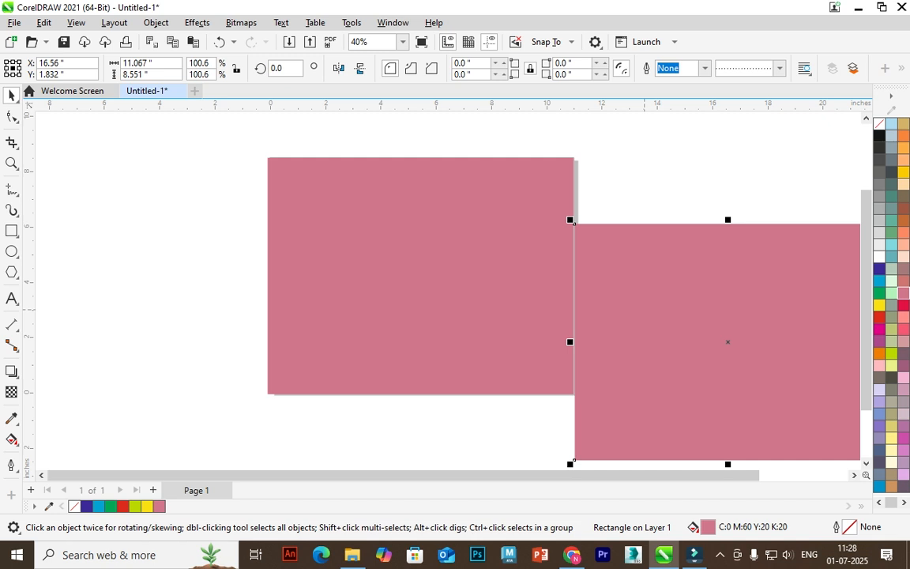
pyautogui.press('Delete')
# Duplicate the pink rectangle, fill the copy with blue (C:100 M:100 Y:0 K:0), and offset it to the lower right.
pyautogui.click(436, 222)
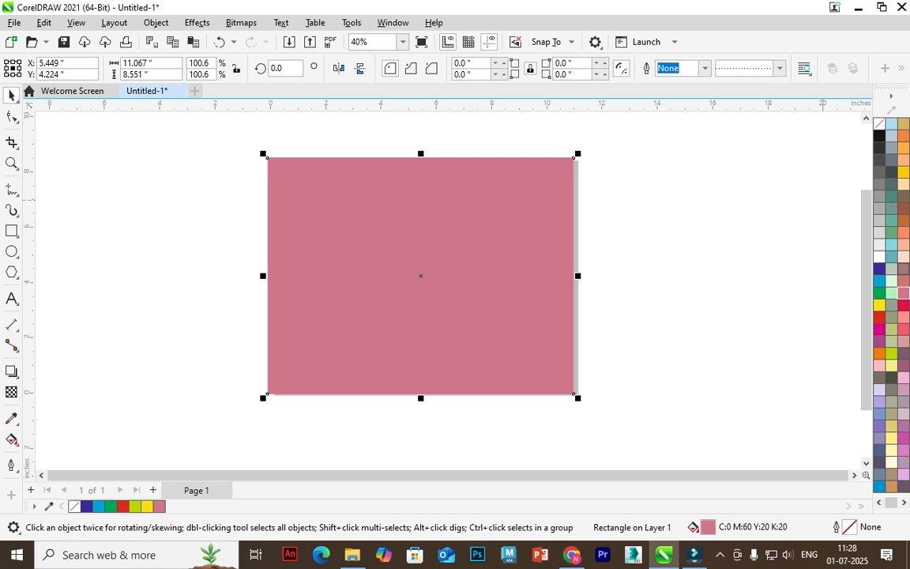
pyautogui.click(879, 269)
pyautogui.moveTo(537, 261); pyautogui.dragTo(596, 300)
# Duplicate the blue rectangle, offset the copy further to the lower right, and fill it with red (C:0 M:100 Y:100 K:0).
pyautogui.hotkey('ctrl', 'c')
pyautogui.hotkey('ctrl', 'v')
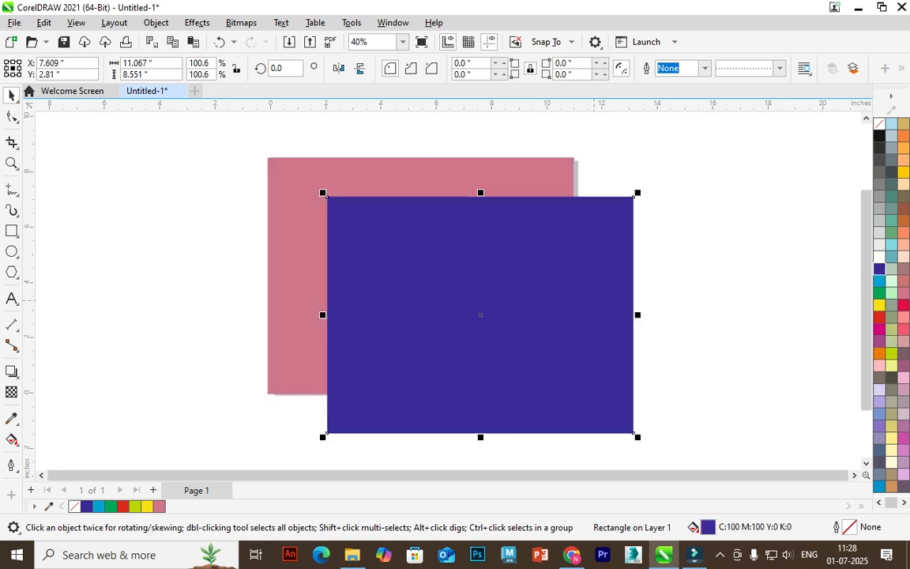
pyautogui.moveTo(476, 364); pyautogui.dragTo(586, 405)
pyautogui.click(879, 317)
# Send the red rectangle to the back of the page, and move it so its center is at about X 7.8, Y 5.2 inches.
pyautogui.moveTo(650, 327); pyautogui.dragTo(564, 292)
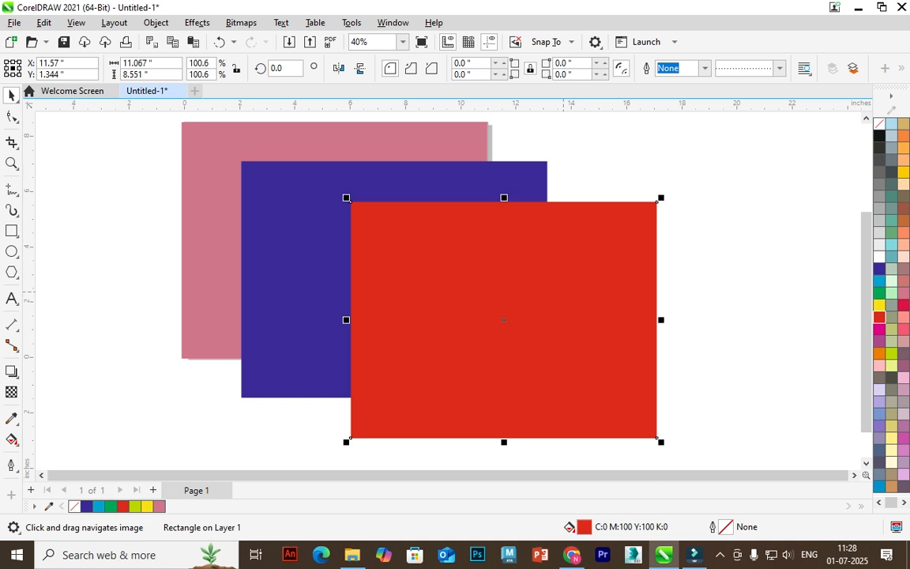
pyautogui.rightClick(564, 139)
pyautogui.moveTo(599, 235)
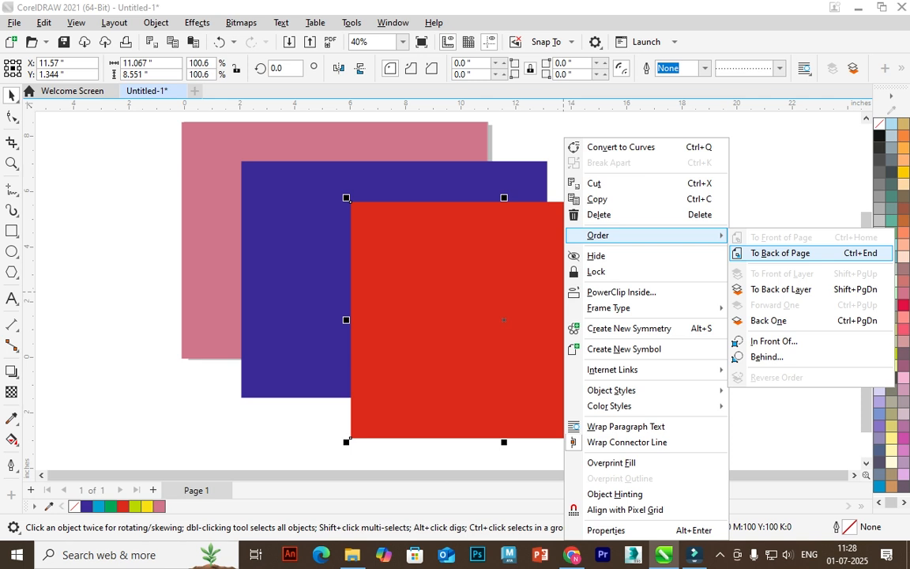
pyautogui.click(782, 253)
pyautogui.moveTo(656, 437); pyautogui.dragTo(555, 348)
# Bring the red rectangle to the front of the layer, and move its center to about X 14.5, Y 2.6 inches.
pyautogui.moveTo(670, 244); pyautogui.dragTo(661, 306)
pyautogui.rightClick(526, 167)
pyautogui.rightClick(498, 204)
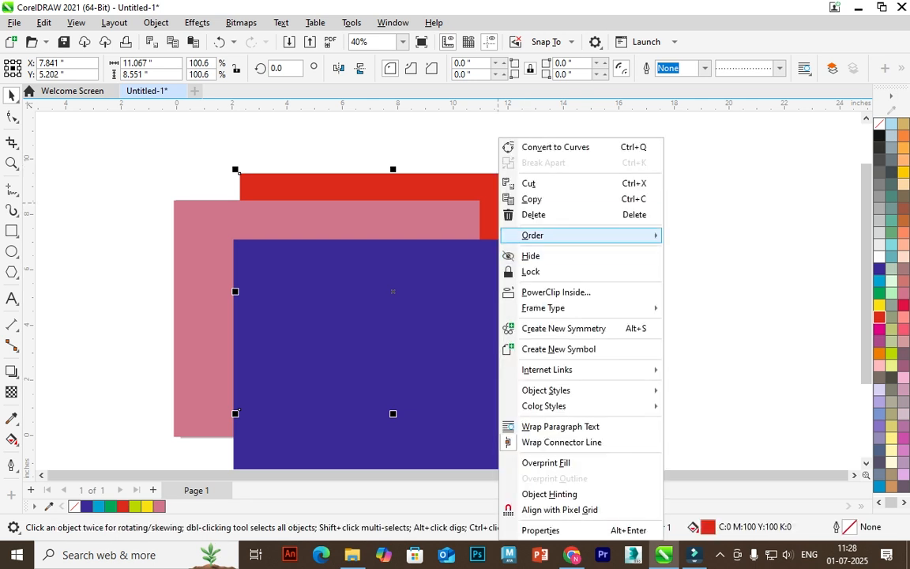
pyautogui.moveTo(553, 236)
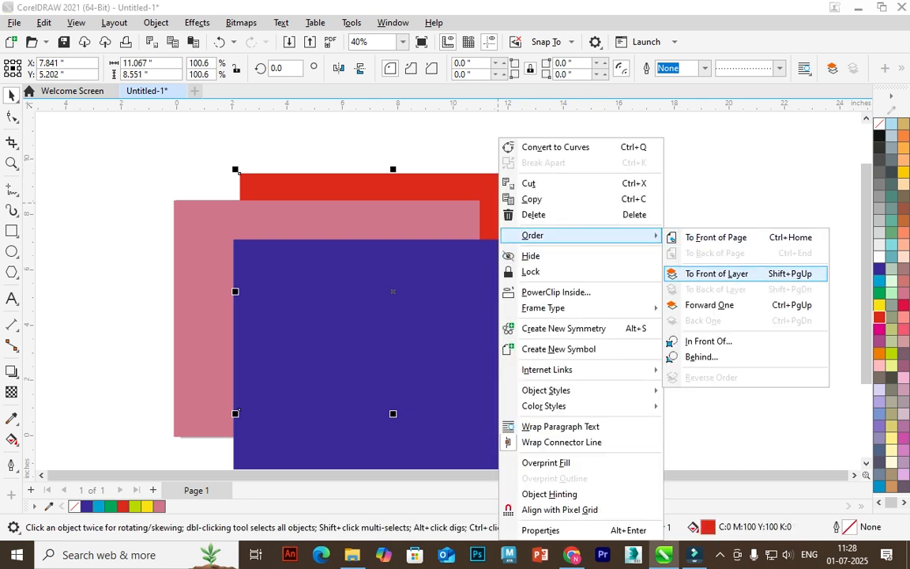
pyautogui.click(716, 273)
pyautogui.moveTo(547, 172); pyautogui.dragTo(728, 244)
# Send the red rectangle back one level, and move its center to about X 11.9, Y 5.8 inches.
pyautogui.rightClick(728, 243)
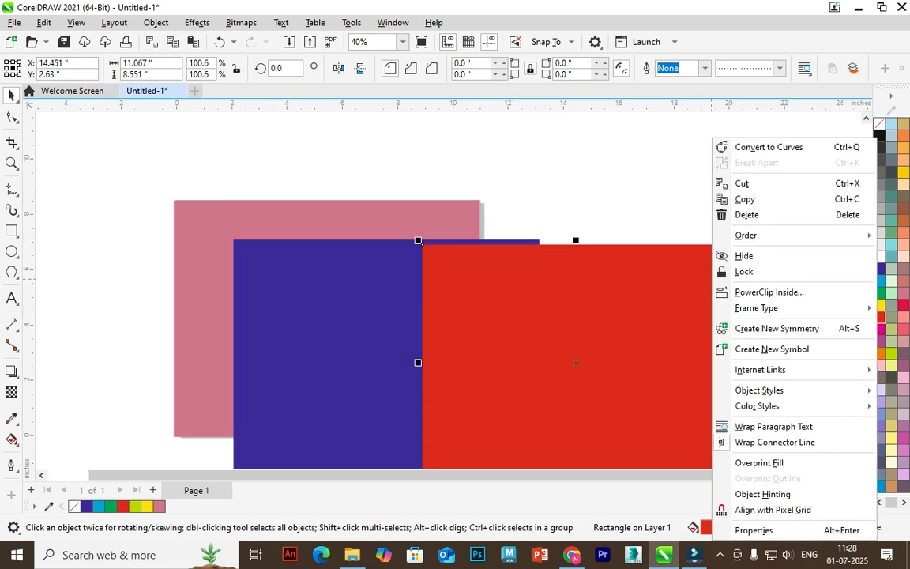
pyautogui.moveTo(751, 236)
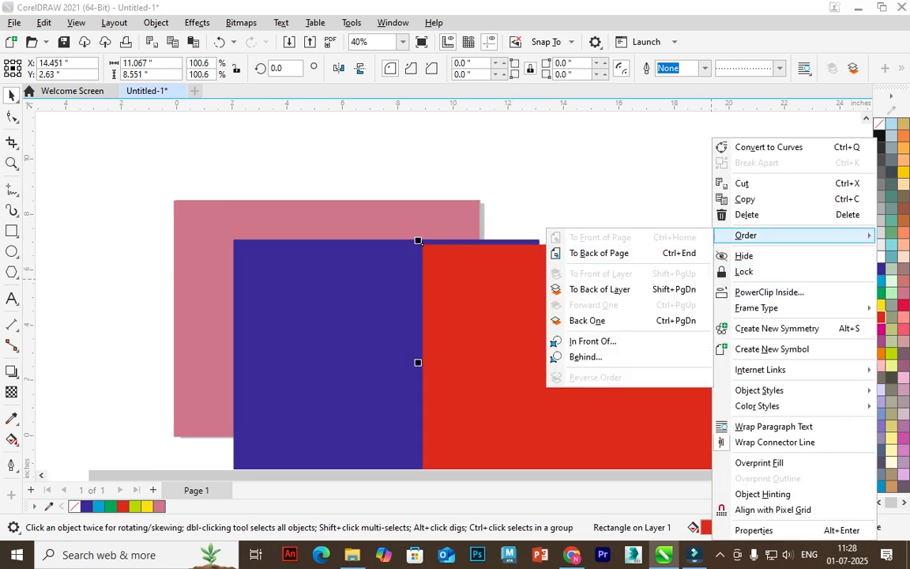
pyautogui.click(663, 320)
pyautogui.moveTo(663, 320); pyautogui.dragTo(597, 231)
# Bring the red rectangle forward one level, and move it to the lower right so it overlaps the blue rectangle's right side.
pyautogui.rightClick(598, 231)
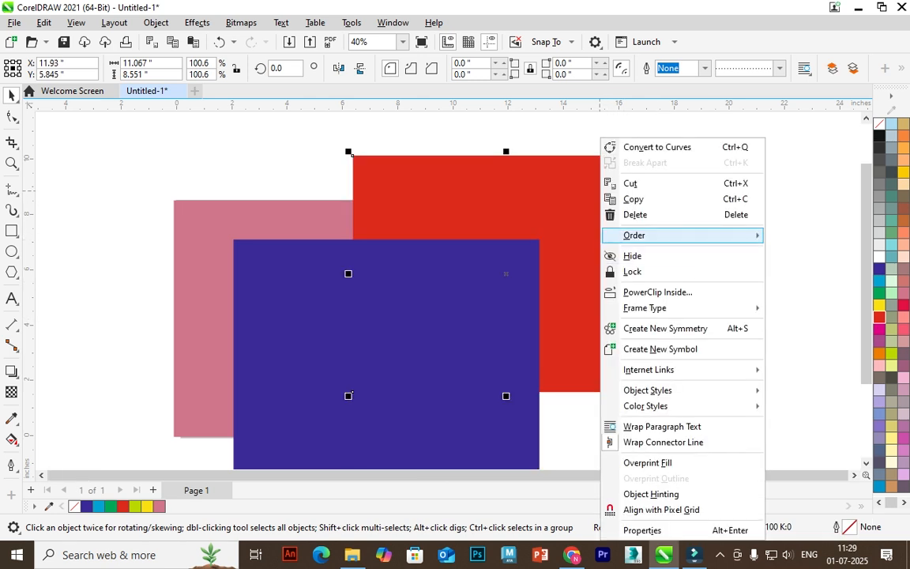
pyautogui.moveTo(632, 235)
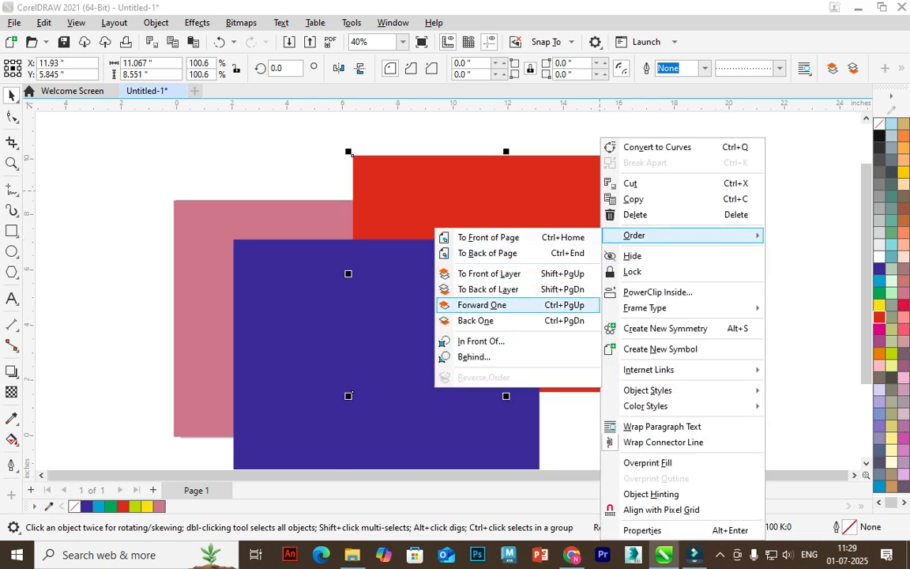
pyautogui.click(482, 305)
pyautogui.moveTo(656, 195); pyautogui.dragTo(775, 265)
pyautogui.rightClick(704, 241)
# Order the blue rectangle in front of the red rectangle using In Front Of.
pyautogui.click(348, 308)
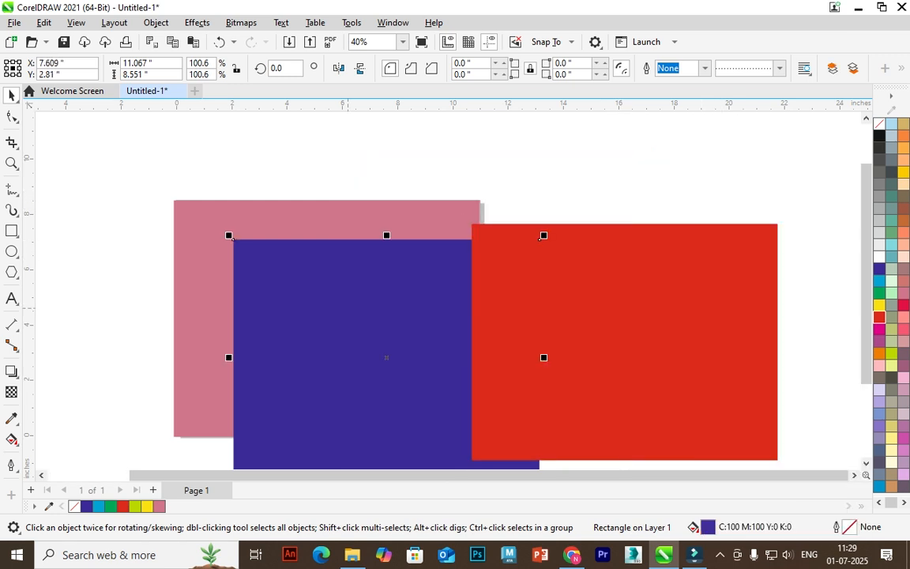
pyautogui.rightClick(348, 308)
pyautogui.moveTo(442, 235)
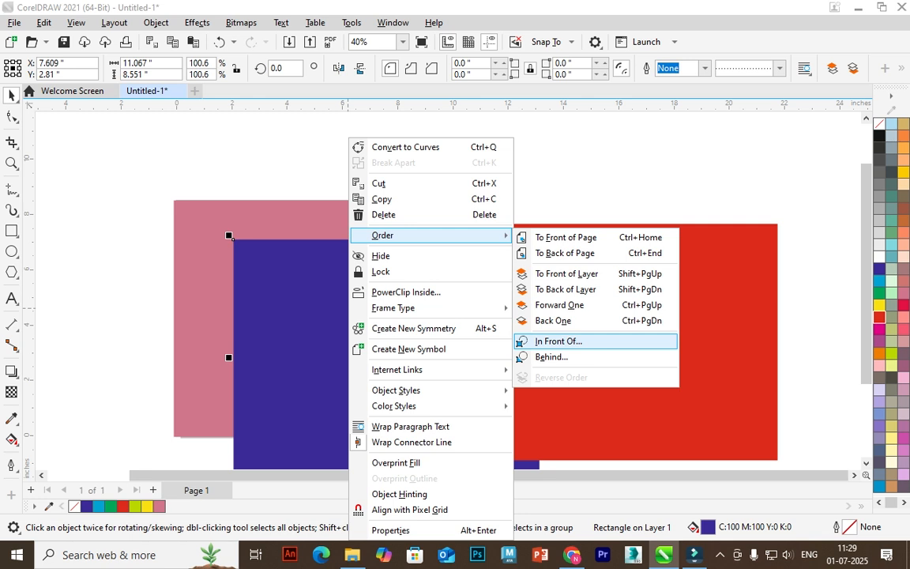
pyautogui.click(558, 341)
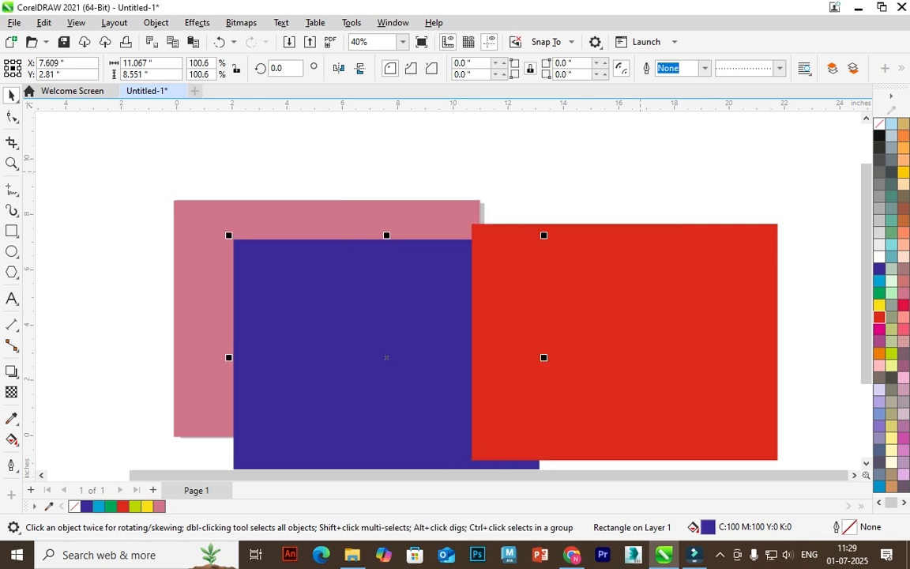
pyautogui.click(488, 229)
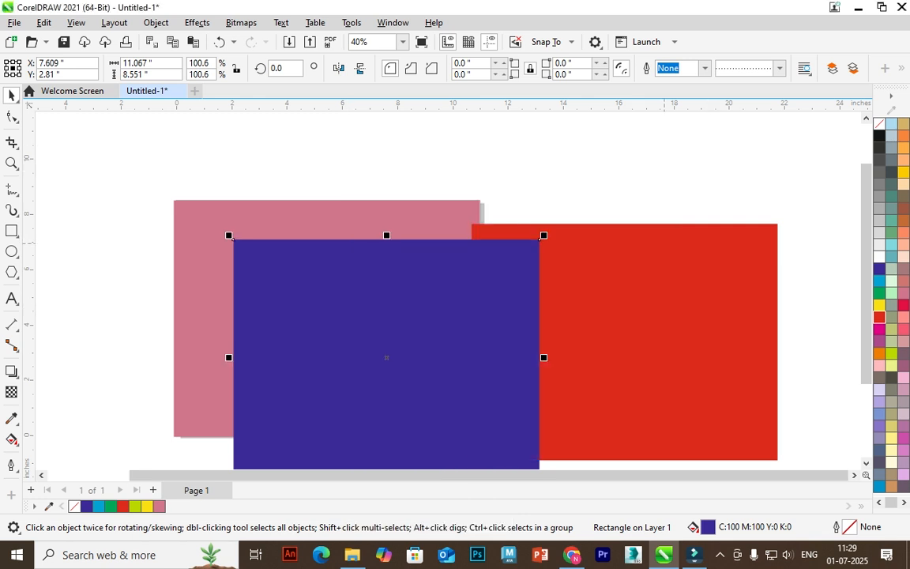
# Move the blue rectangle over the pink one and order it behind the pink one, with its center at about X 6.3, Y 5.3 inches.
pyautogui.moveTo(457, 261); pyautogui.dragTo(424, 227)
pyautogui.rightClick(424, 226)
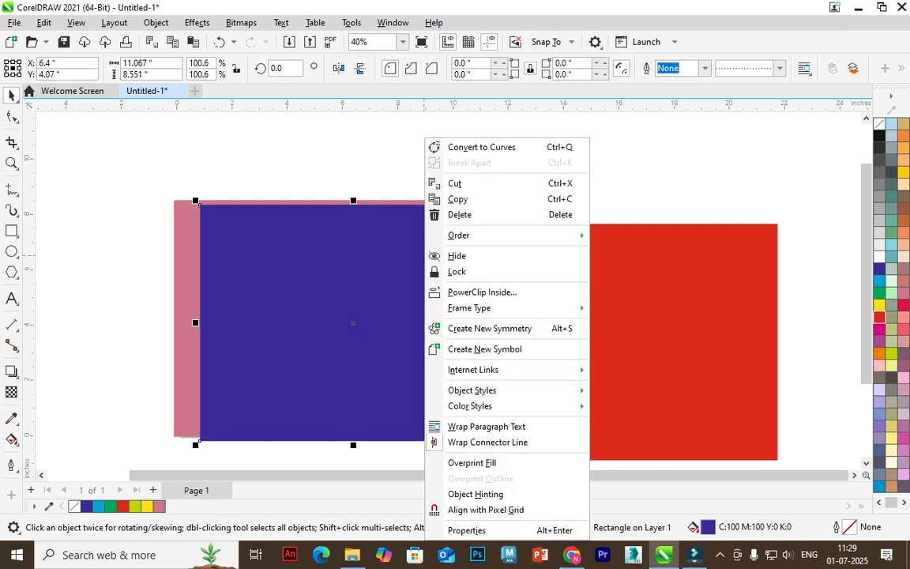
pyautogui.moveTo(505, 236)
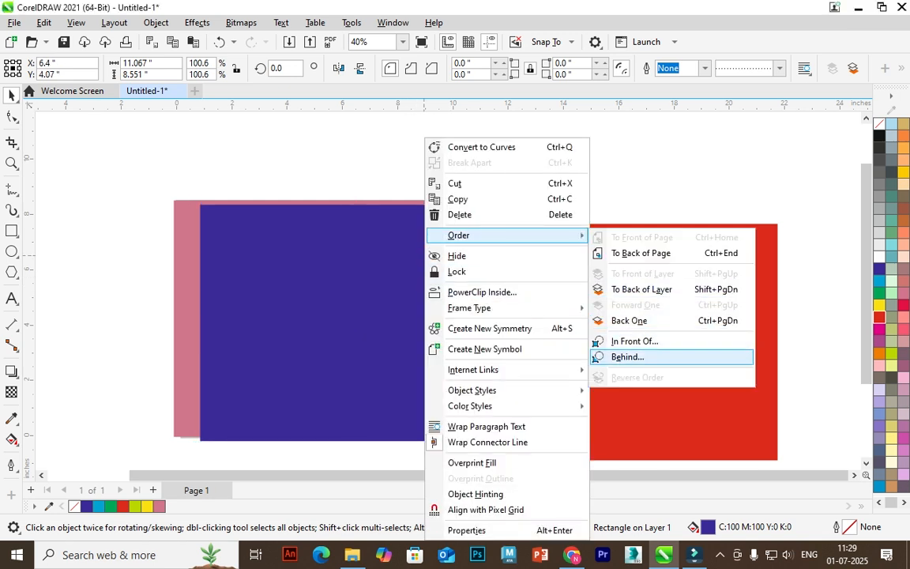
pyautogui.click(613, 353)
pyautogui.click(177, 245)
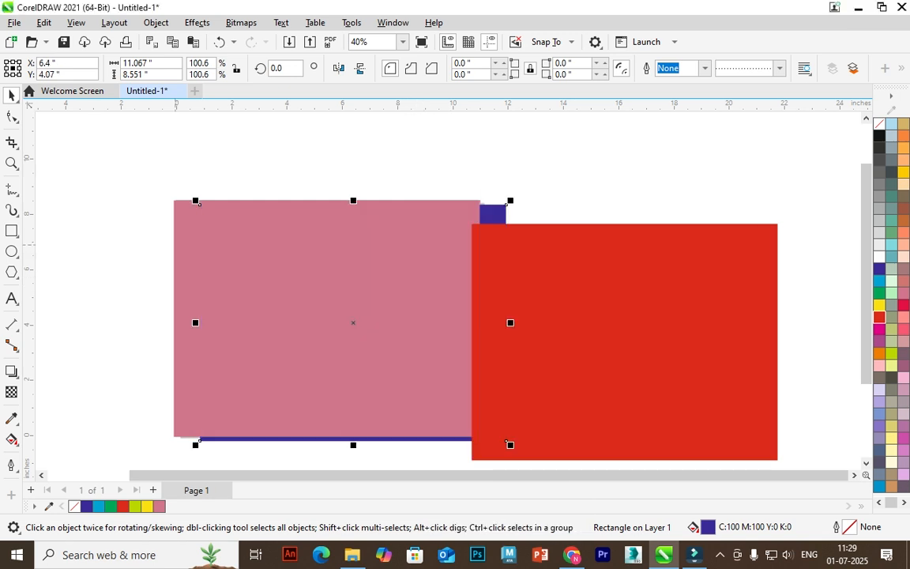
pyautogui.moveTo(500, 217); pyautogui.dragTo(497, 181)
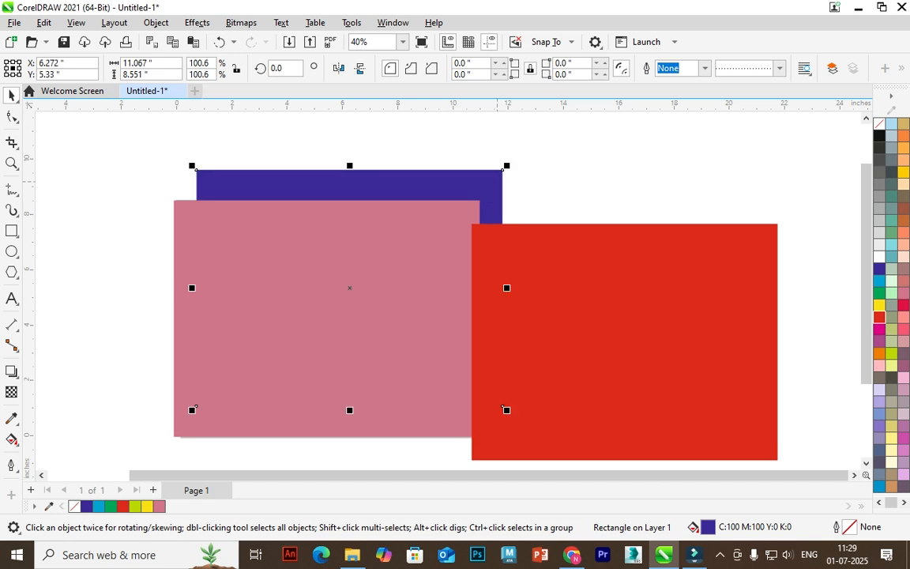
# Select the pink, blue and red rectangles together and delete them.
pyautogui.scroll(-2, 514, 173)
pyautogui.moveTo(173, 148); pyautogui.dragTo(644, 417)
pyautogui.press('Delete')
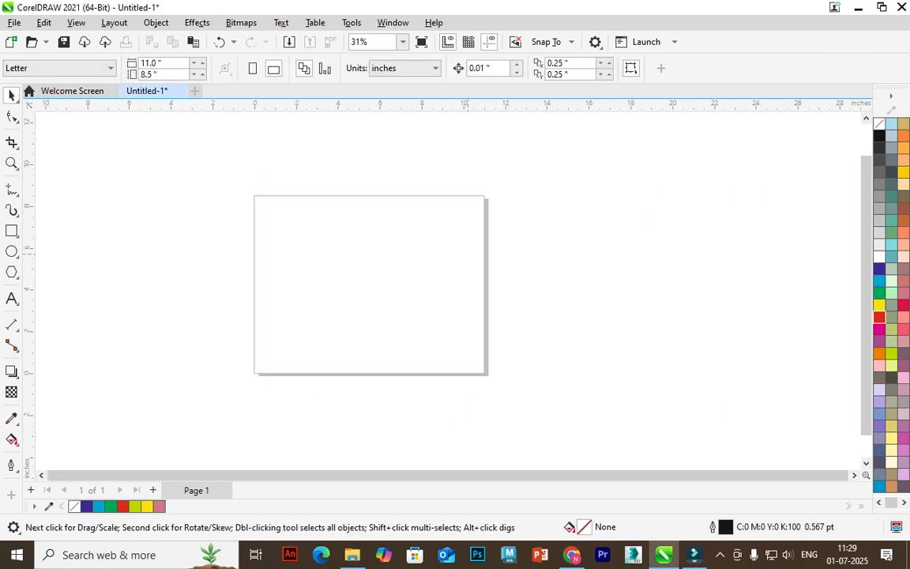
# Draw an 11 by 8.5 inch rectangle exactly covering the page, and fill it with dull purple (C:0 M:40 Y:0 K:60).
pyautogui.moveTo(780, 416); pyautogui.dragTo(848, 435)
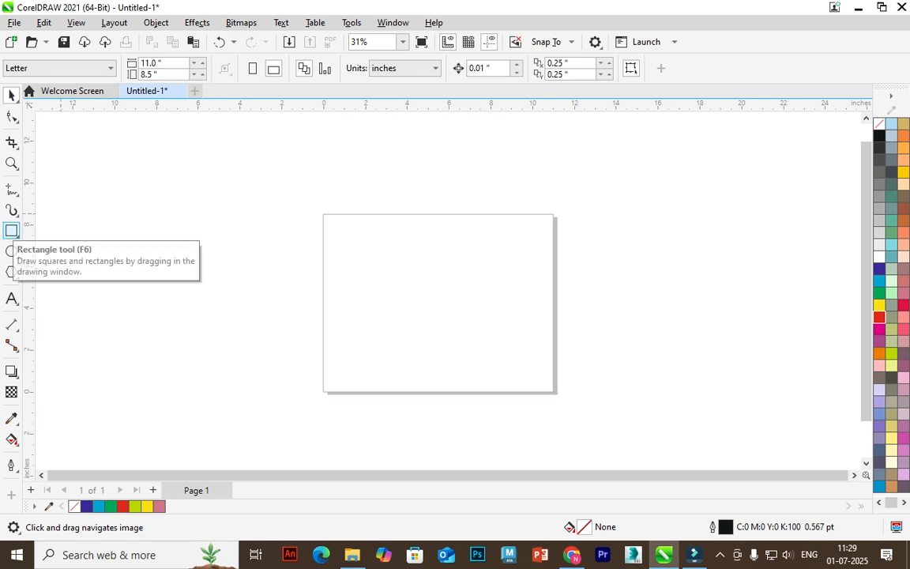
pyautogui.click(11, 230)
pyautogui.moveTo(323, 213); pyautogui.dragTo(554, 392)
pyautogui.click(904, 353)
# Scale the purple rectangle to about 7.55 by 5.84 inches, and move it off the page to the lower right.
pyautogui.scroll(-1, 505, 247)
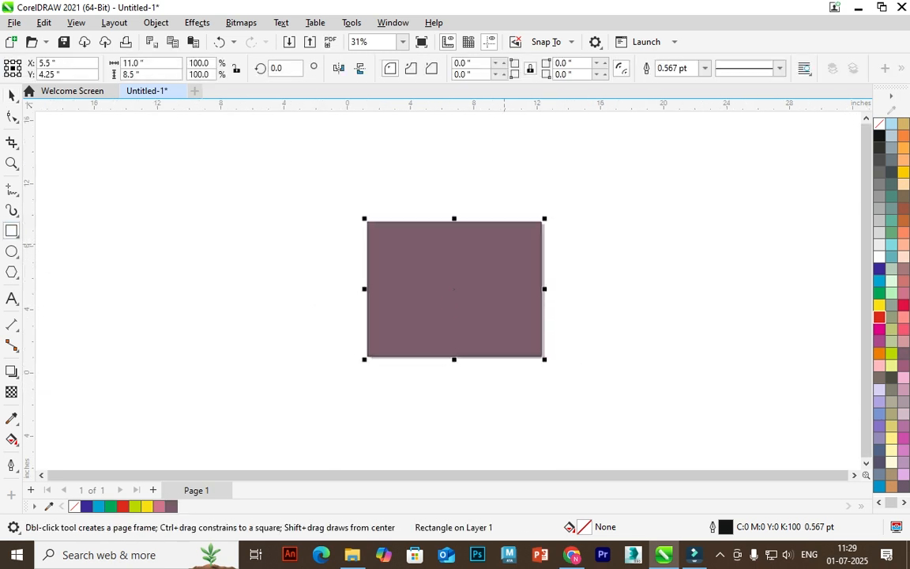
pyautogui.moveTo(644, 304); pyautogui.dragTo(490, 279)
pyautogui.scroll(-1, 490, 279)
pyautogui.moveTo(577, 246); pyautogui.dragTo(542, 274)
pyautogui.click(398, 259)
pyautogui.moveTo(387, 212); pyautogui.dragTo(700, 420)
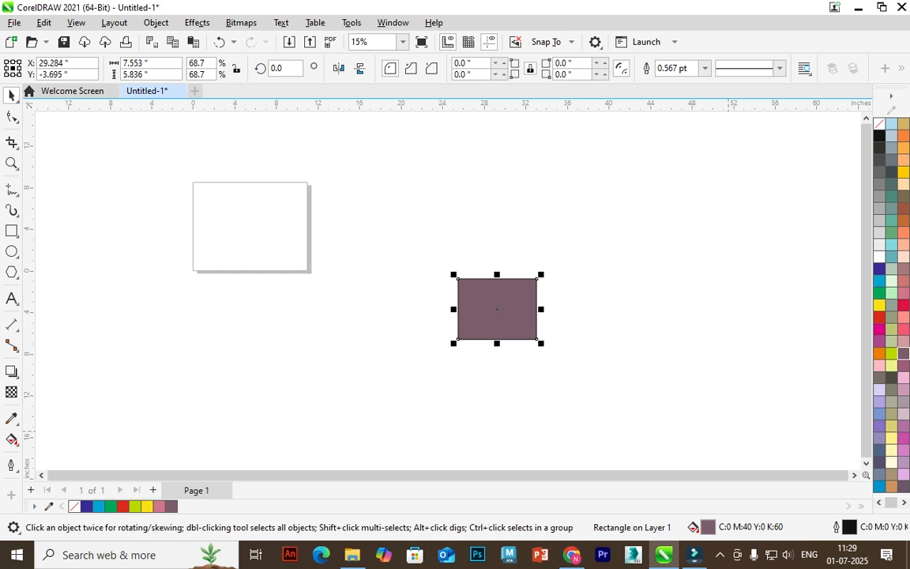
# Center the purple rectangle on the page, and delete it.
pyautogui.press('p')
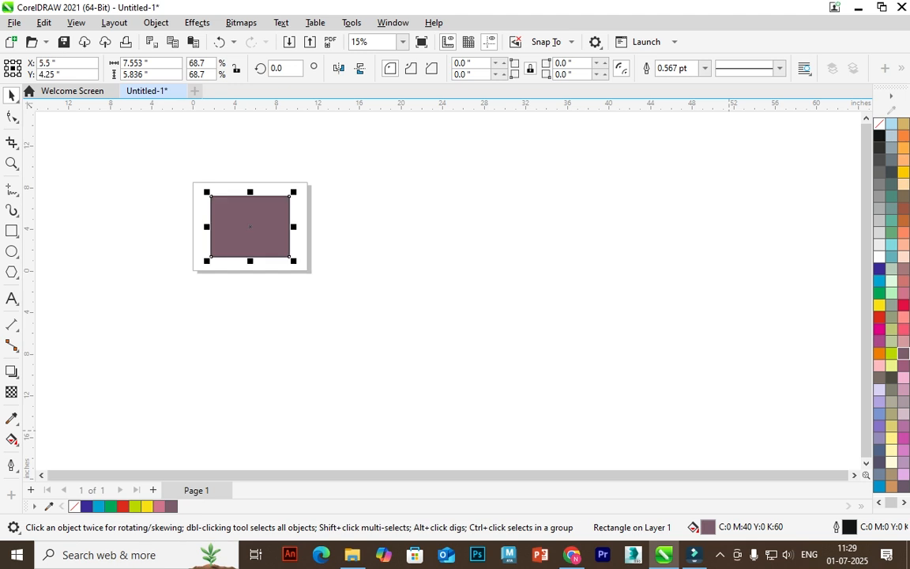
pyautogui.moveTo(256, 227); pyautogui.dragTo(546, 295)
pyautogui.scroll(2, 412, 263)
pyautogui.scroll(1, 496, 280)
pyautogui.press('Delete')
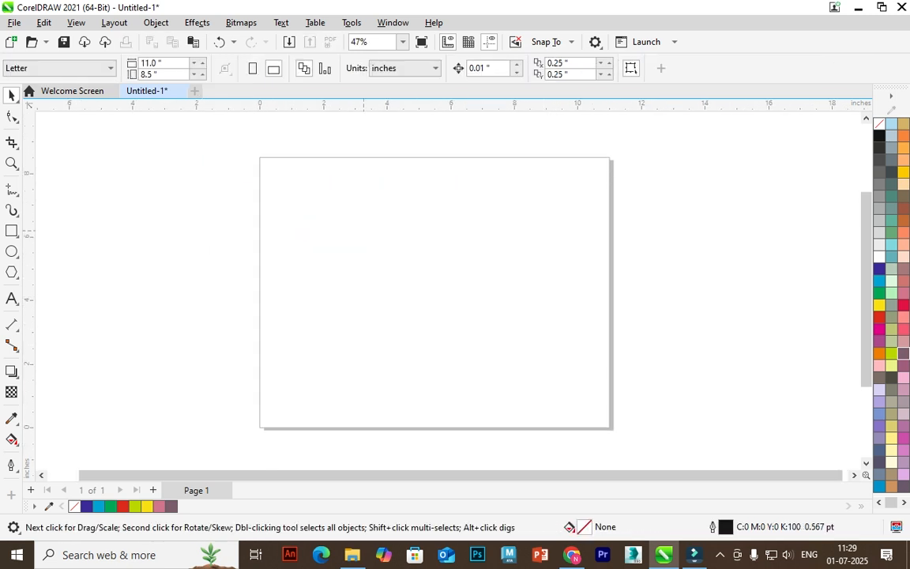
# Draw an ellipse about 7.47 by 7.02 inches, fill it pink (C:0 M:40 Y:0 K:0), and shift it slightly upward.
pyautogui.moveTo(364, 231); pyautogui.dragTo(374, 234)
pyautogui.moveTo(454, 236); pyautogui.dragTo(471, 227)
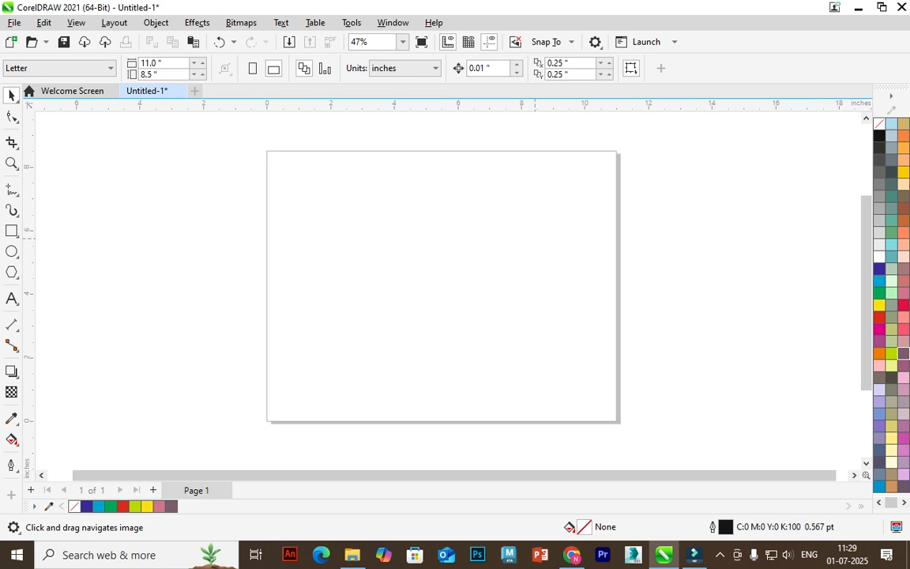
pyautogui.click(11, 231)
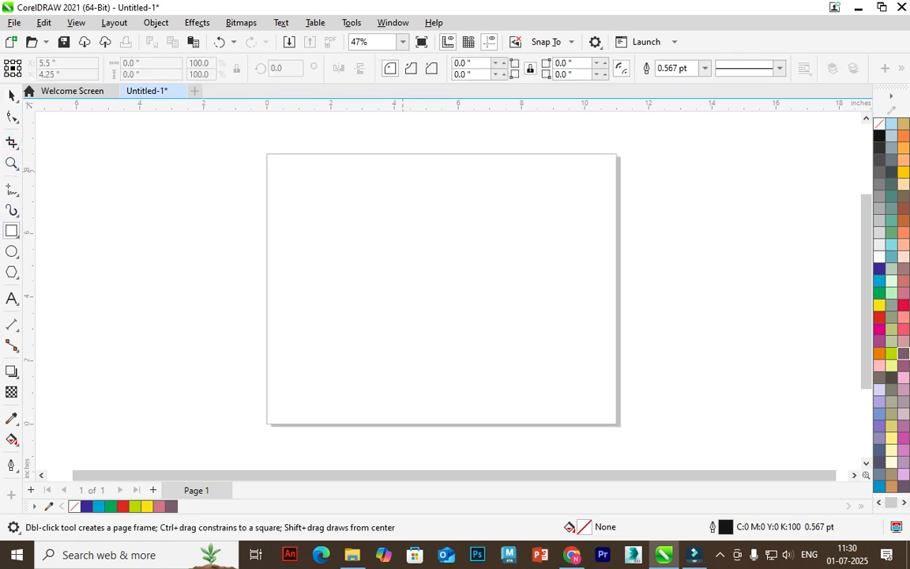
pyautogui.press('F7')
pyautogui.moveTo(309, 196); pyautogui.dragTo(546, 421)
pyautogui.click(903, 377)
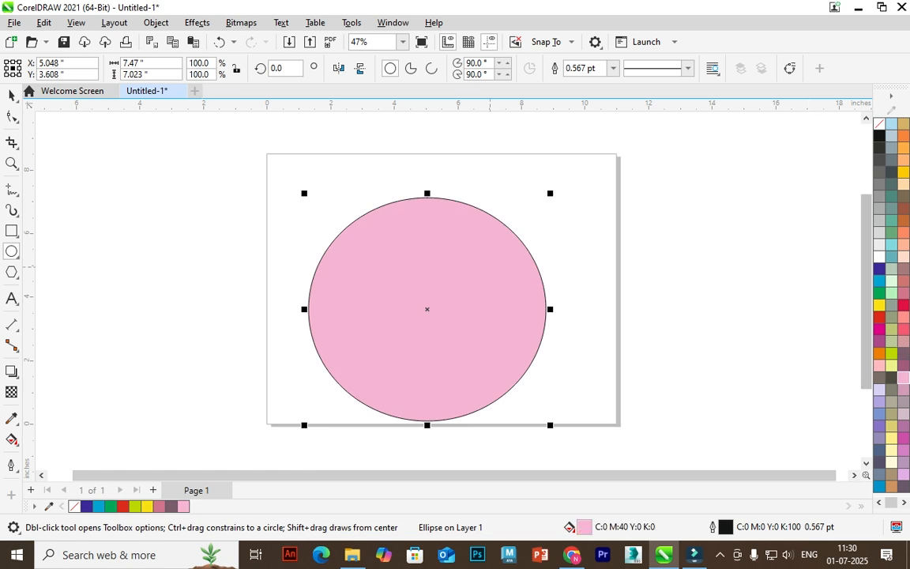
pyautogui.click(11, 95)
pyautogui.moveTo(427, 196); pyautogui.dragTo(425, 182)
pyautogui.click(11, 116)
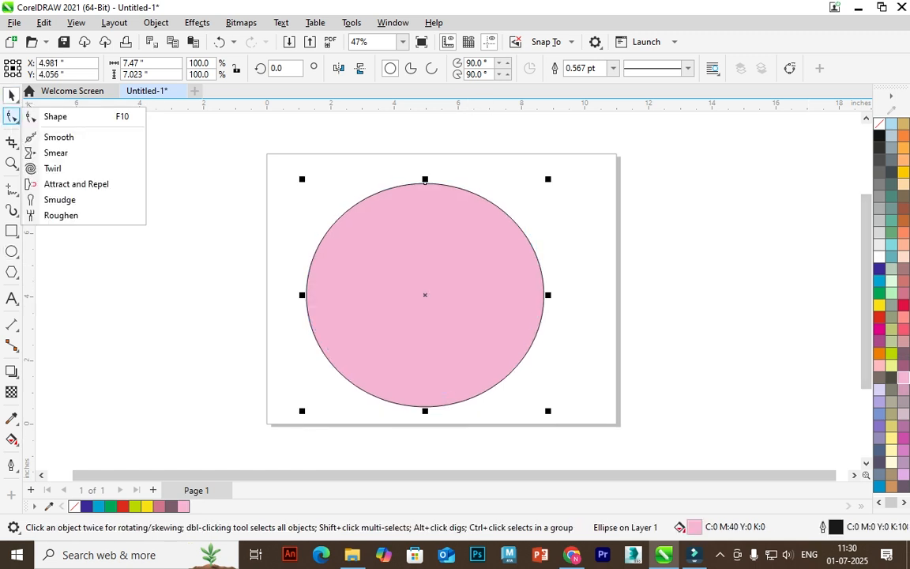
pyautogui.click(15, 98)
pyautogui.click(52, 95)
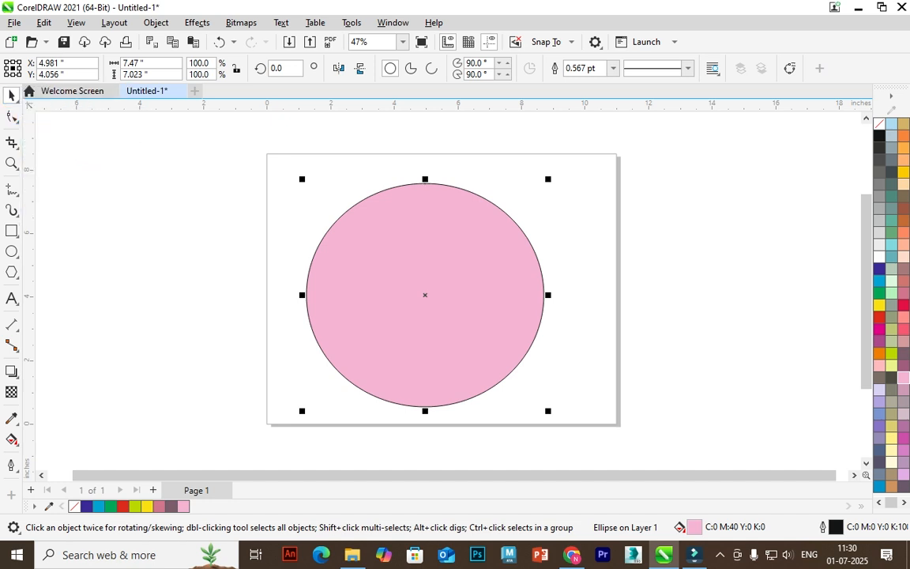
pyautogui.click(472, 233)
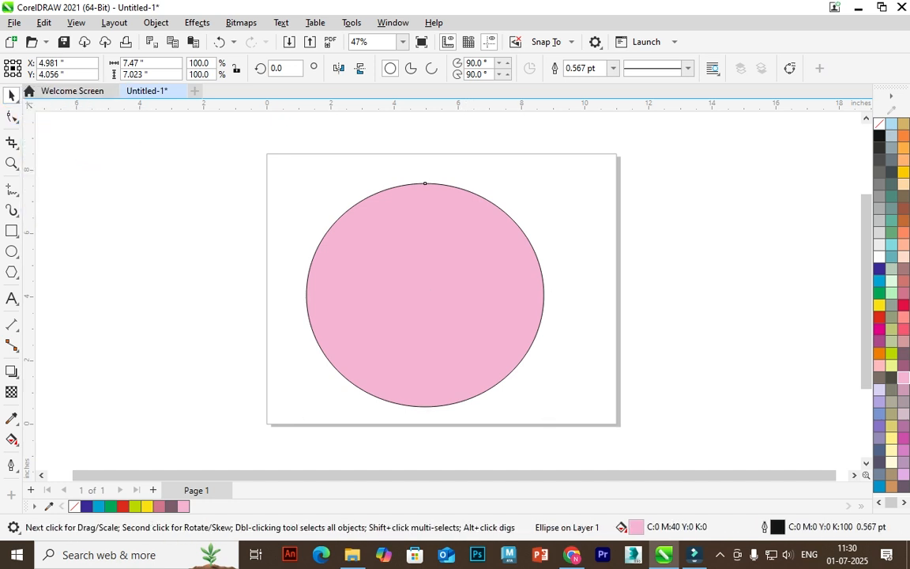
pyautogui.click(410, 68)
pyautogui.click(432, 68)
pyautogui.click(389, 68)
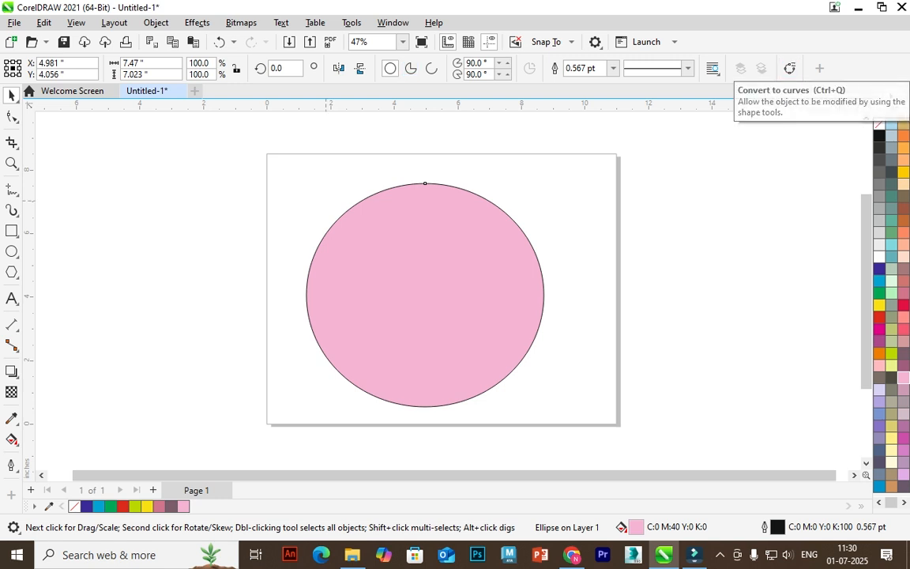
pyautogui.click(11, 94)
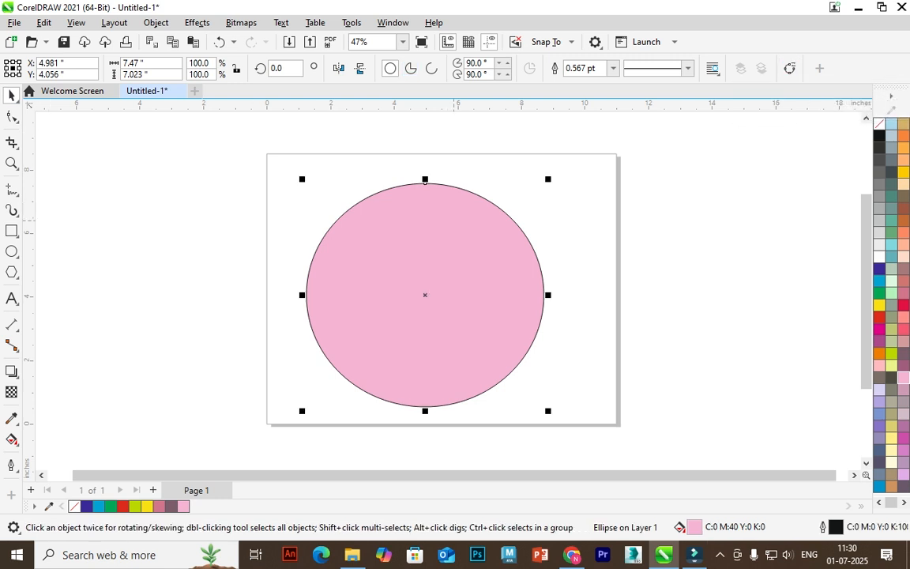
pyautogui.rightClick(455, 140)
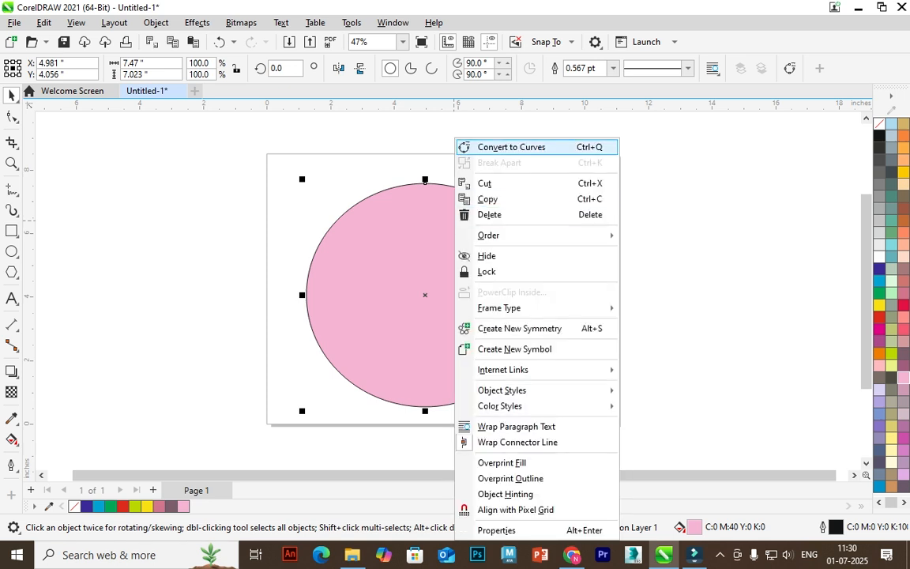
pyautogui.click(443, 211)
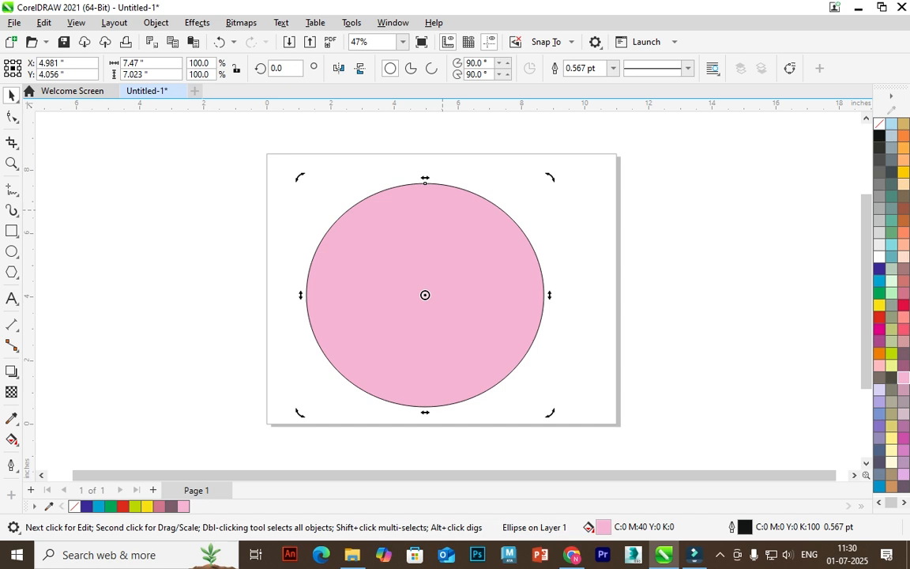
pyautogui.click(441, 210)
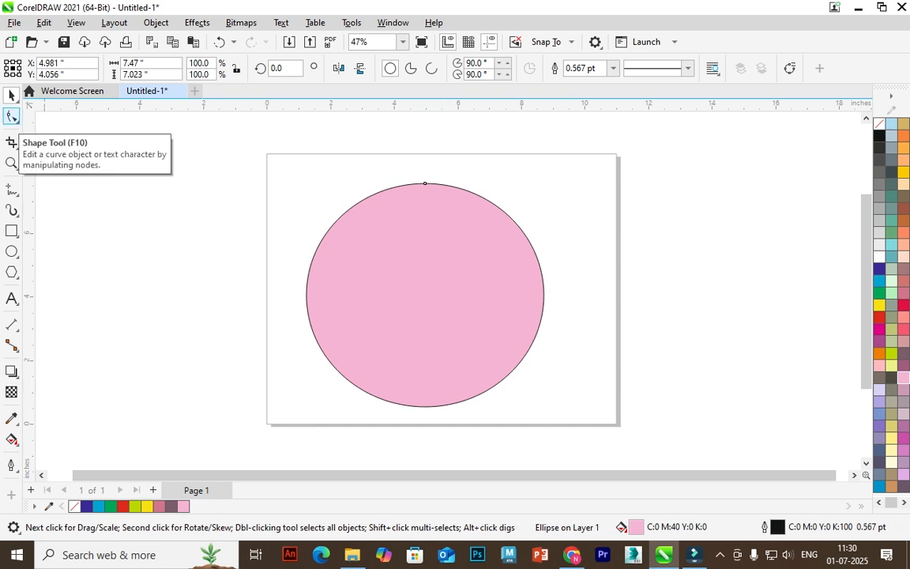
# Open the pink ellipse into an arc running from 90 to about 18.25 degrees with the Shape tool, and delete it.
pyautogui.click(11, 116)
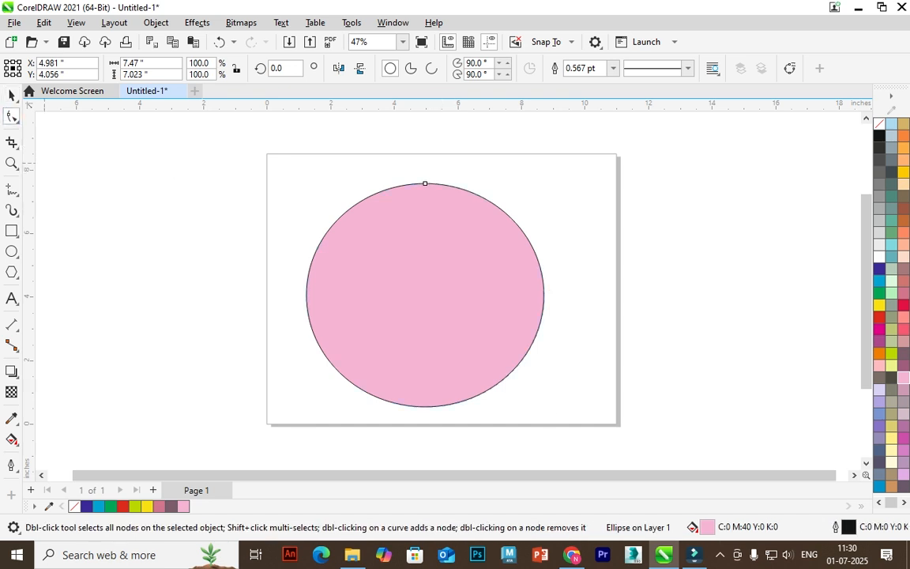
pyautogui.moveTo(425, 183); pyautogui.dragTo(538, 260)
pyautogui.click(11, 94)
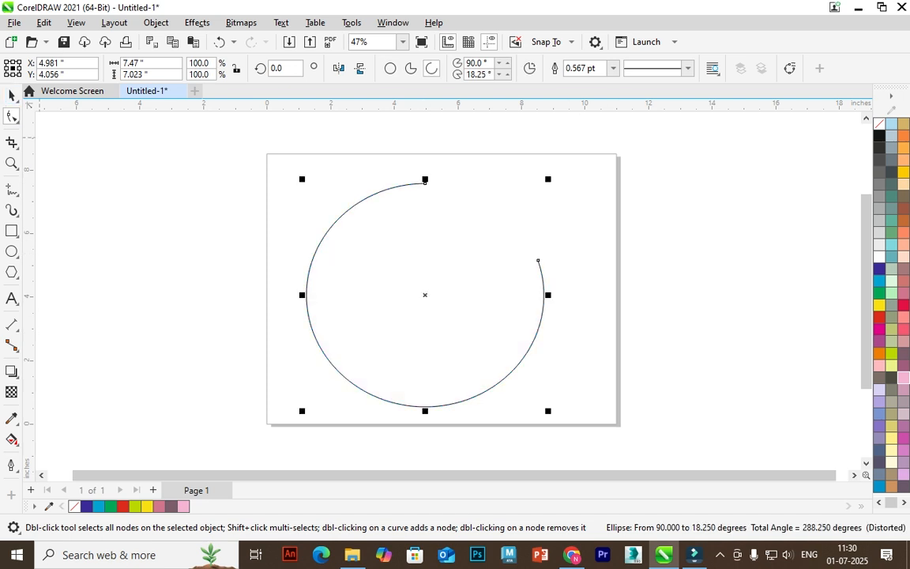
pyautogui.press('Delete')
# Draw a coral (C:0 M:80 Y:40 K:0) rectangle about 6.76 by 5.06 inches, and round its corners to about 2.53 inches.
pyautogui.moveTo(295, 192); pyautogui.dragTo(510, 352)
pyautogui.click(903, 329)
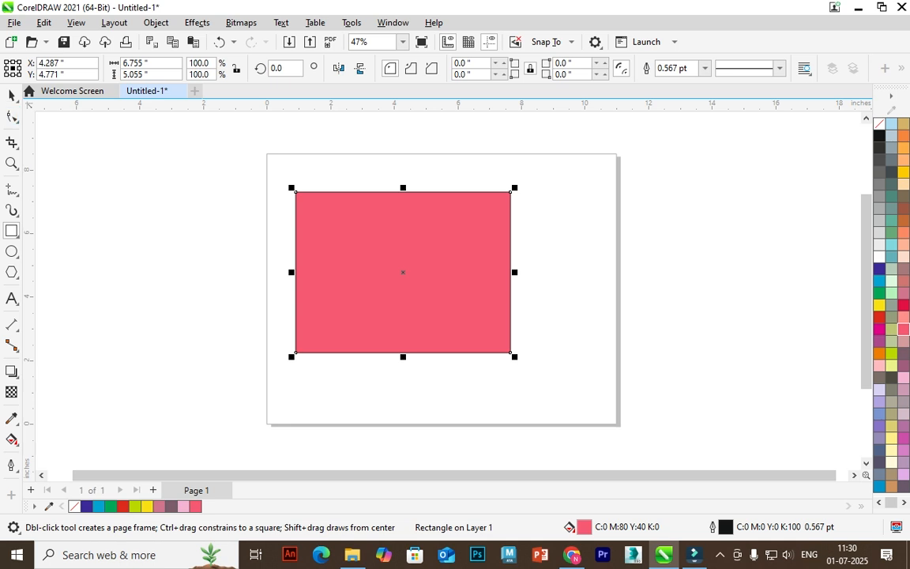
pyautogui.click(11, 95)
pyautogui.click(11, 117)
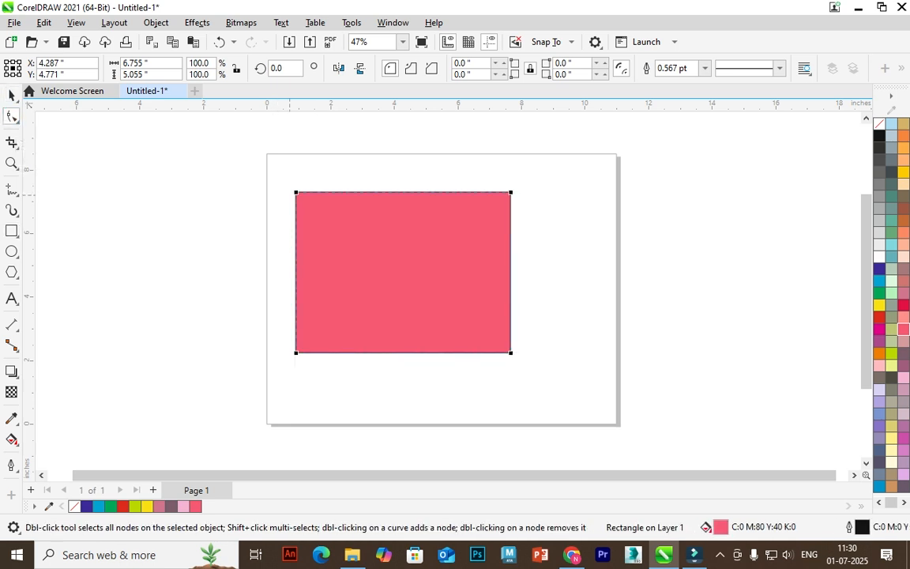
pyautogui.moveTo(295, 192); pyautogui.dragTo(376, 192)
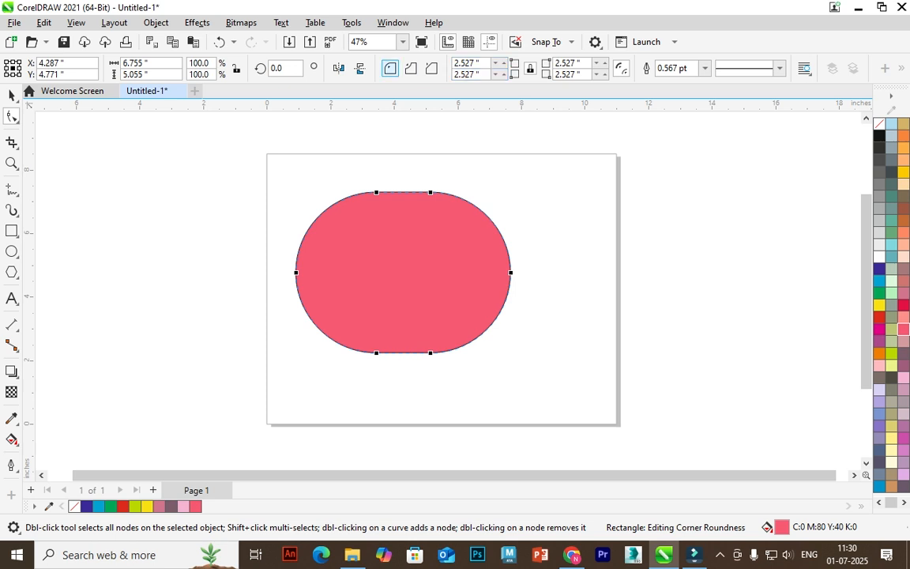
# Cycle the rectangle's corners through scalloped and chamfered back to round, and reduce the corner radius to about 1.28 inches.
pyautogui.click(411, 68)
pyautogui.click(431, 68)
pyautogui.click(391, 68)
pyautogui.moveTo(392, 192); pyautogui.dragTo(336, 192)
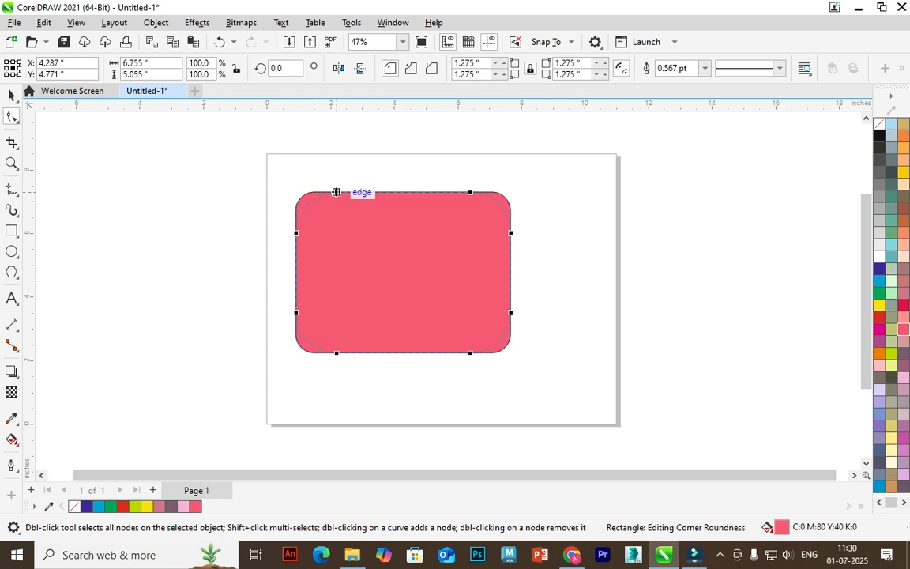
# Convert the rounded rectangle to curves, and distort it by pulling its two top-edge nodes upward and its upper right-side node outward.
pyautogui.rightClick(396, 198)
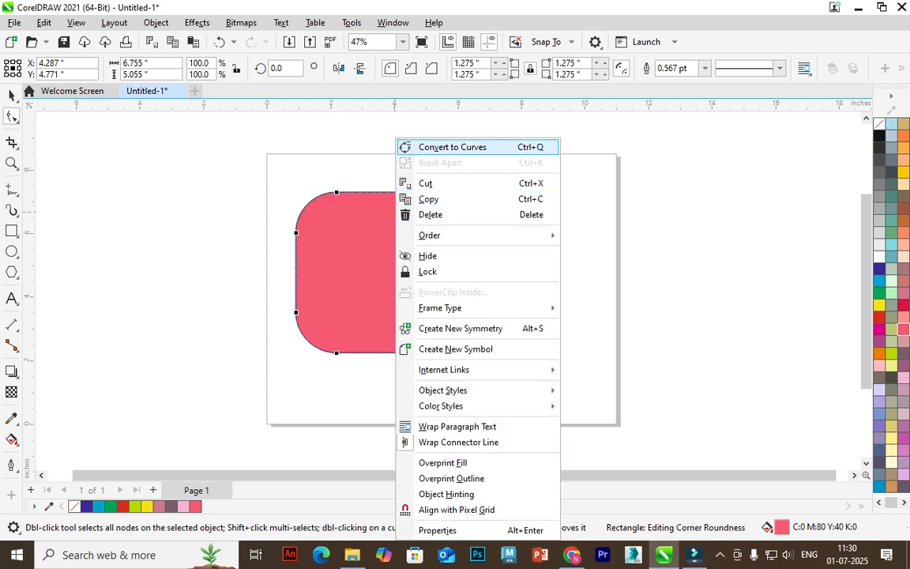
pyautogui.click(452, 147)
pyautogui.moveTo(314, 199); pyautogui.dragTo(346, 126)
pyautogui.click(470, 192)
pyautogui.moveTo(470, 192); pyautogui.dragTo(521, 150)
pyautogui.moveTo(511, 233); pyautogui.dragTo(640, 286)
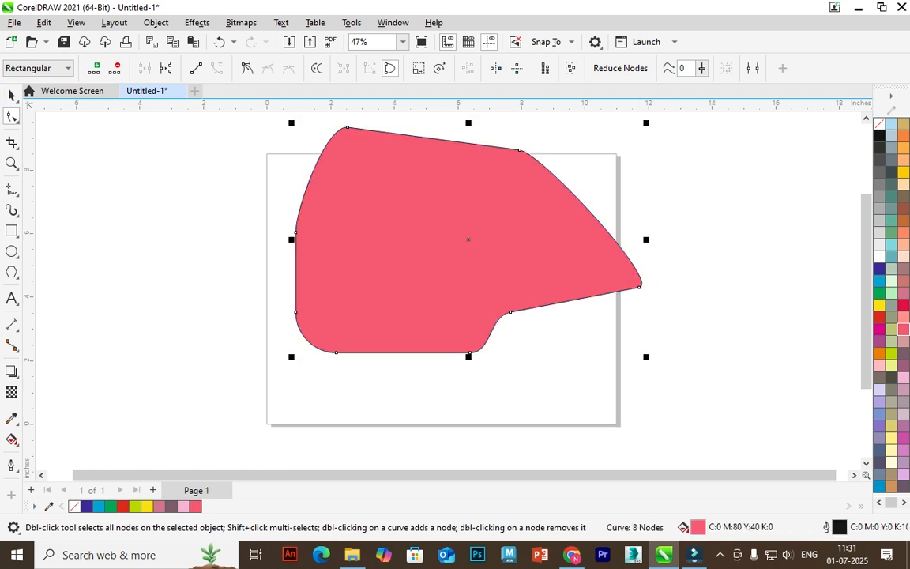
# Delete the distorted coral shape, and draw a grey-olive (C:0 M:0 Y:20 K:60) ellipse about 6.44 by 6.02 inches.
pyautogui.click(11, 95)
pyautogui.press('Delete')
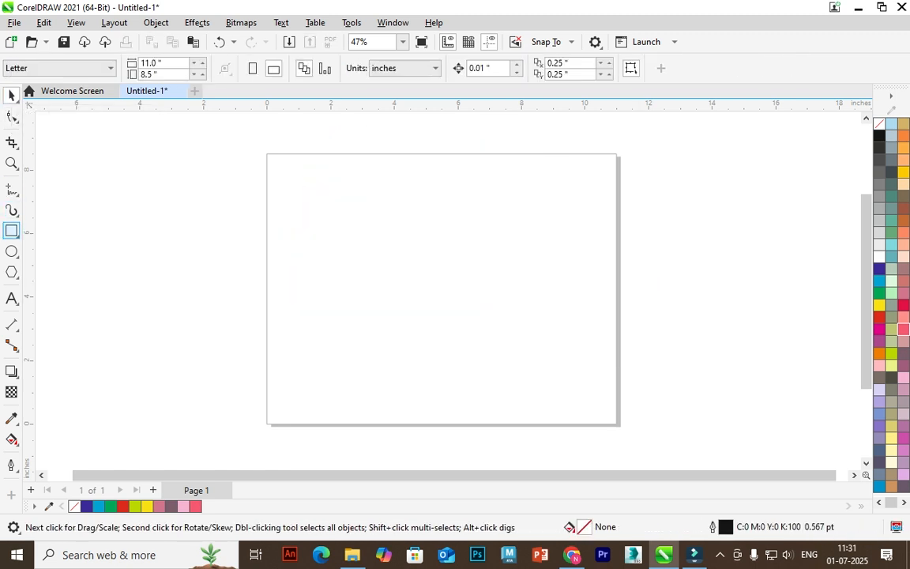
pyautogui.click(12, 251)
pyautogui.moveTo(335, 229); pyautogui.dragTo(539, 420)
pyautogui.click(891, 390)
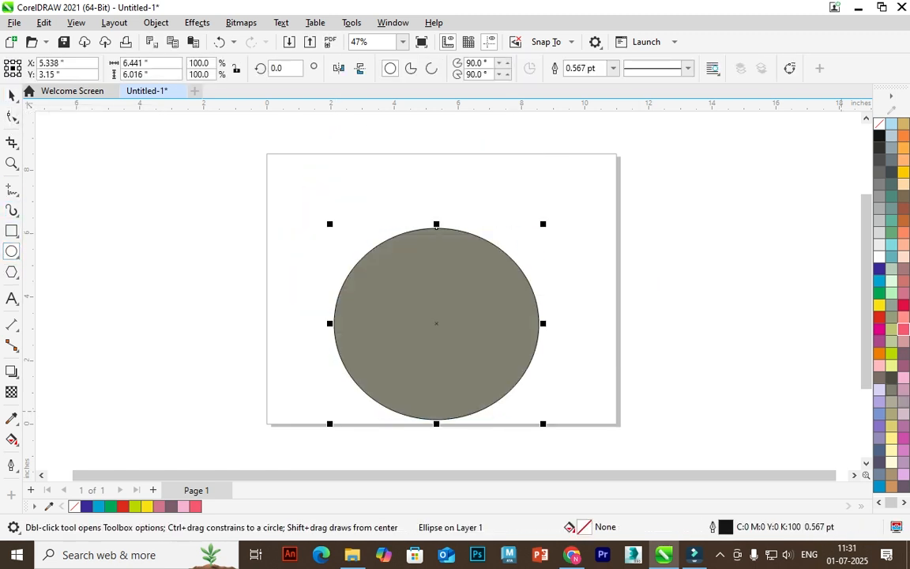
# Convert the ellipse to curves, and reshape it by raising its top node above the page edge and tilting that node's handle.
pyautogui.click(11, 95)
pyautogui.rightClick(386, 278)
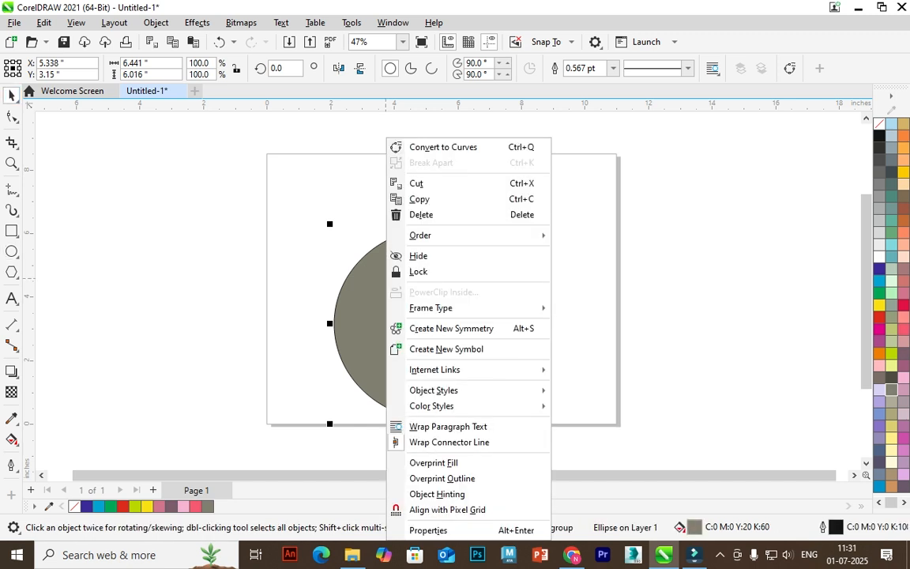
pyautogui.click(443, 147)
pyautogui.click(12, 116)
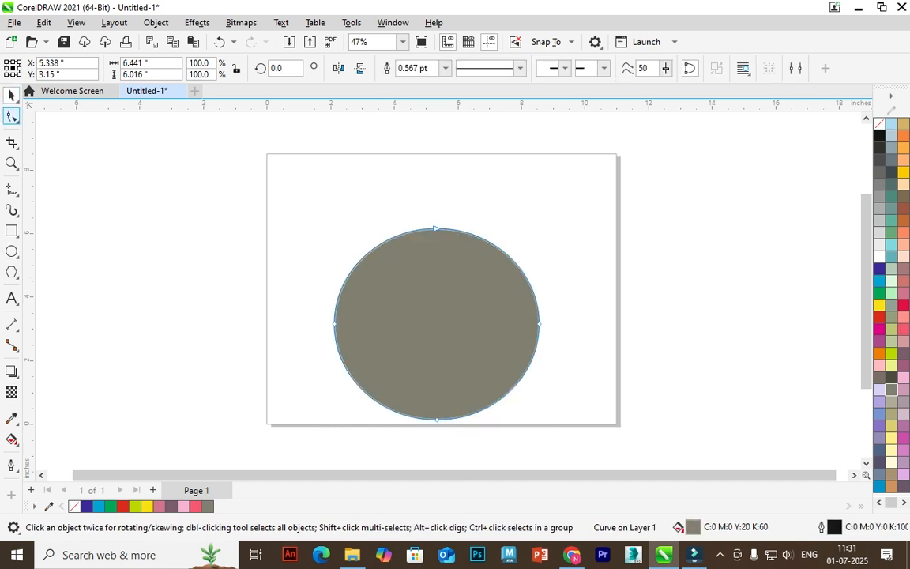
pyautogui.moveTo(436, 229); pyautogui.dragTo(436, 146)
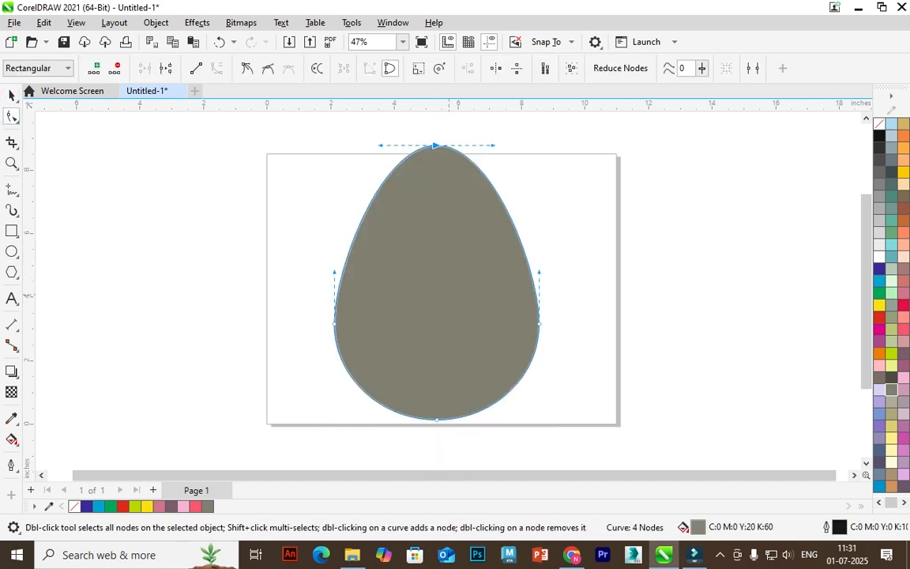
pyautogui.moveTo(495, 146)
pyautogui.mouseDown()
pyautogui.moveTo(451, 268)
pyautogui.moveTo(307, 198)
pyautogui.moveTo(422, 260)
pyautogui.moveTo(479, 162)
pyautogui.moveTo(416, 147)
pyautogui.moveTo(459, 162)
pyautogui.moveTo(486, 139)
pyautogui.mouseUp()
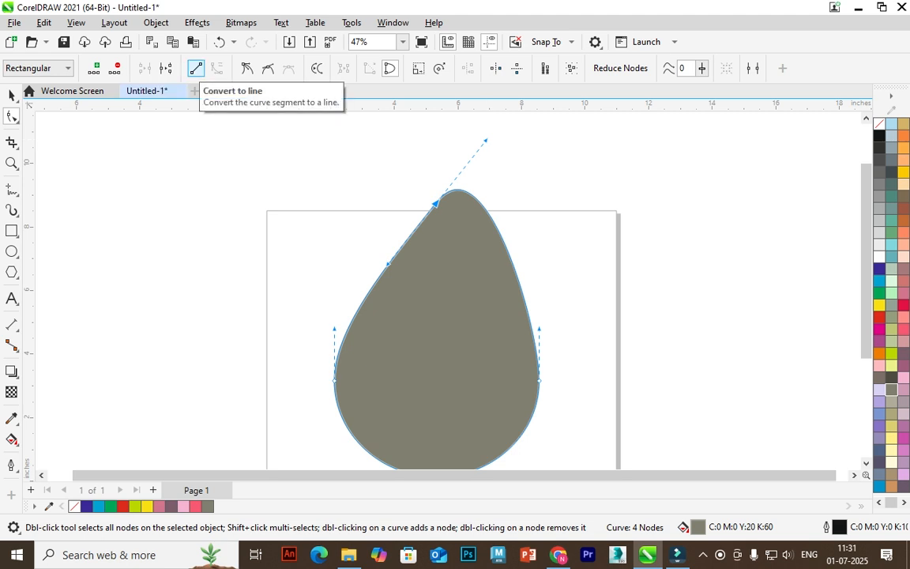
# Convert the curve segments on both sides of the shape's top node to straight lines.
pyautogui.click(196, 68)
pyautogui.moveTo(606, 251); pyautogui.dragTo(523, 425)
pyautogui.click(195, 68)
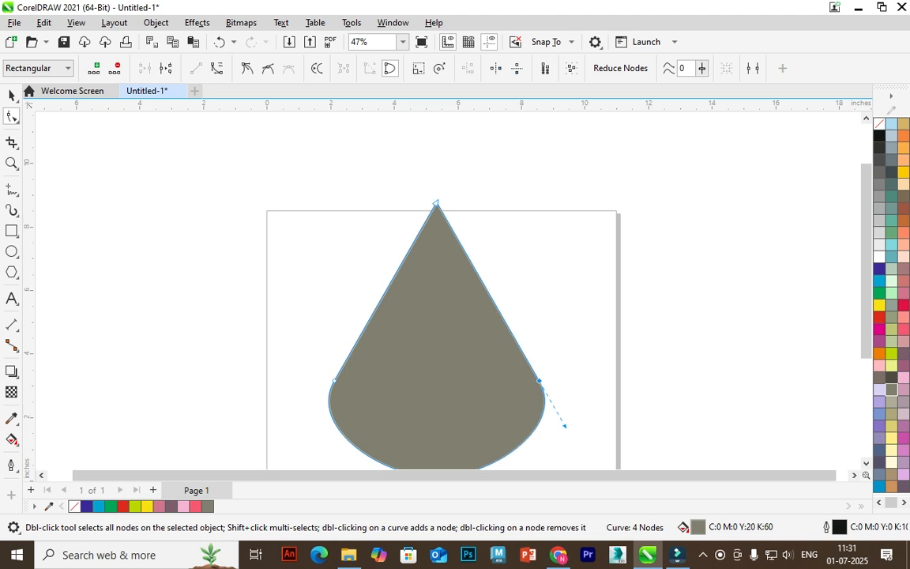
# Remove the shape's right-side node, and delete the whole grey-olive shape from the page.
pyautogui.scroll(-1, 474, 213)
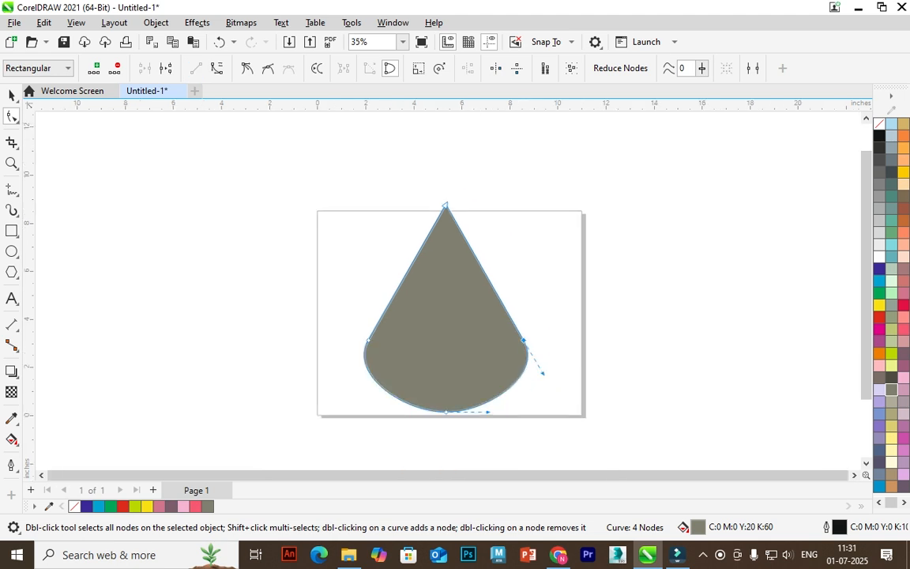
pyautogui.press('Delete')
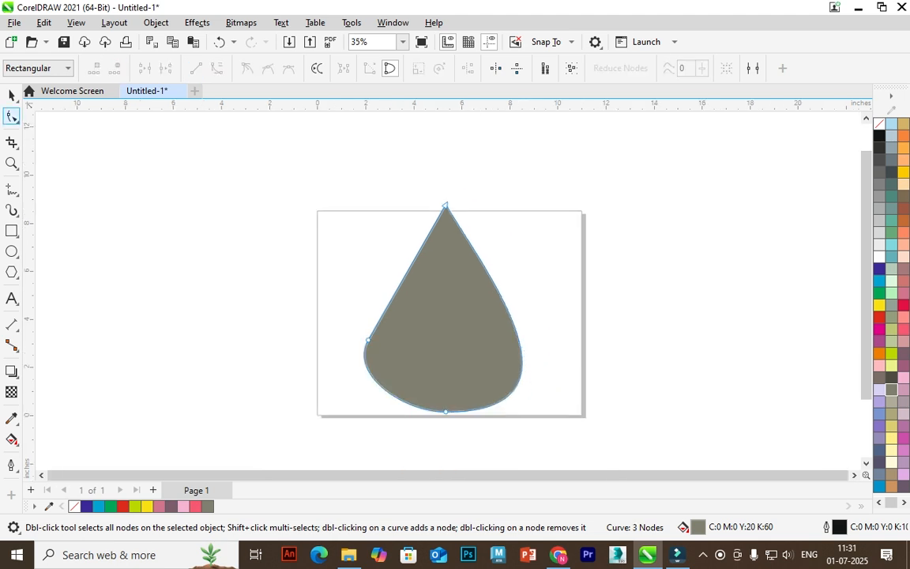
pyautogui.click(11, 95)
pyautogui.press('Delete')
# Draw a rectangle about 9.58 by 5.95 inches on the page, and fill it light green (C:20 M:0 Y:40 K:20).
pyautogui.click(12, 190)
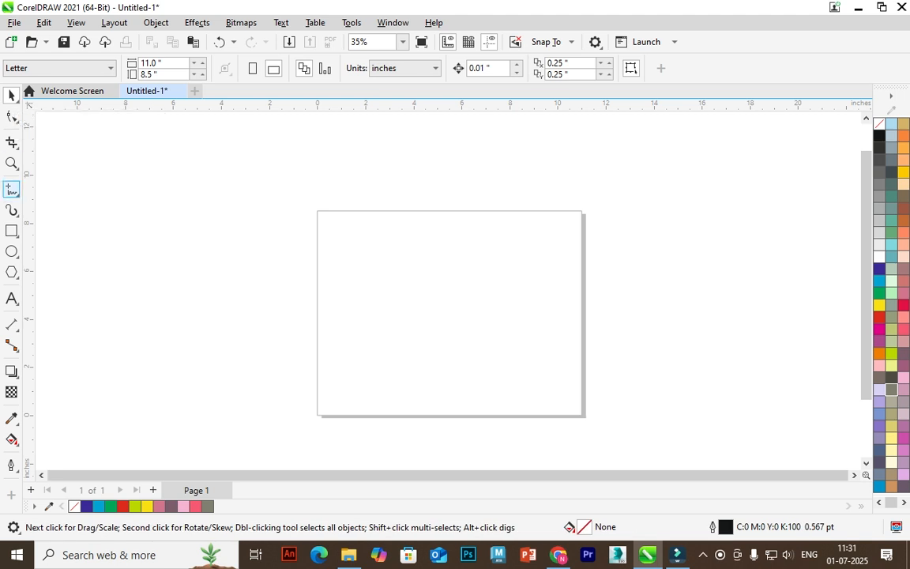
pyautogui.click(11, 231)
pyautogui.moveTo(334, 226)
pyautogui.mouseDown()
pyautogui.moveTo(485, 342)
pyautogui.moveTo(564, 370)
pyautogui.mouseUp()
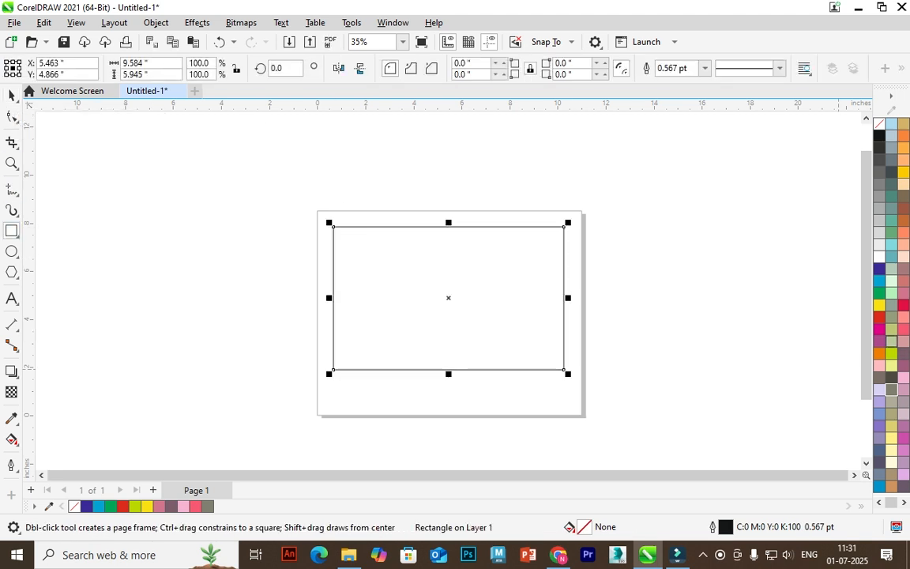
pyautogui.click(891, 341)
# Convert the light green rectangle to curves for node editing.
pyautogui.click(12, 117)
pyautogui.rightClick(424, 246)
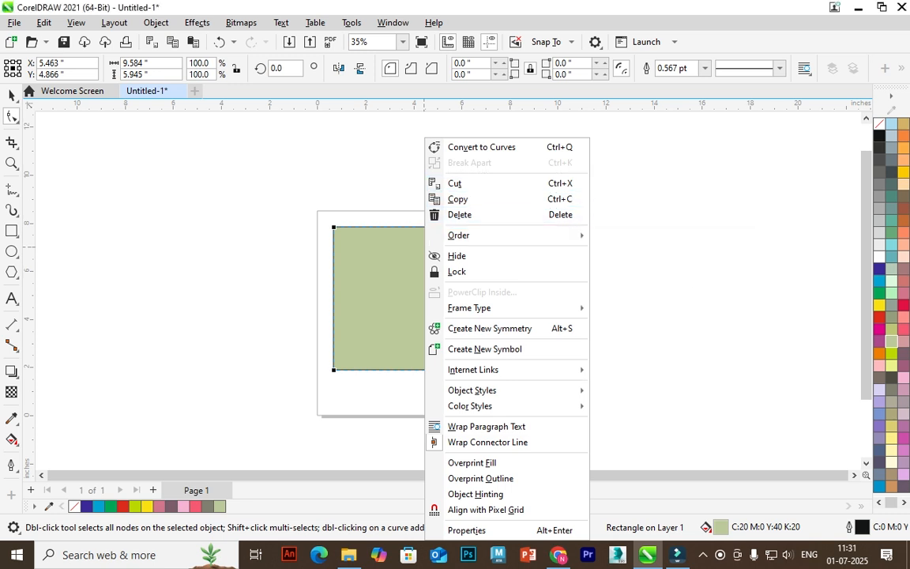
pyautogui.click(504, 148)
# Move the green shape's top-left node toward the lower right, and bend its adjoining left segment upward as a curve.
pyautogui.scroll(1, 373, 248)
pyautogui.moveTo(373, 248); pyautogui.dragTo(289, 240)
pyautogui.moveTo(196, 198); pyautogui.dragTo(474, 365)
pyautogui.click(217, 69)
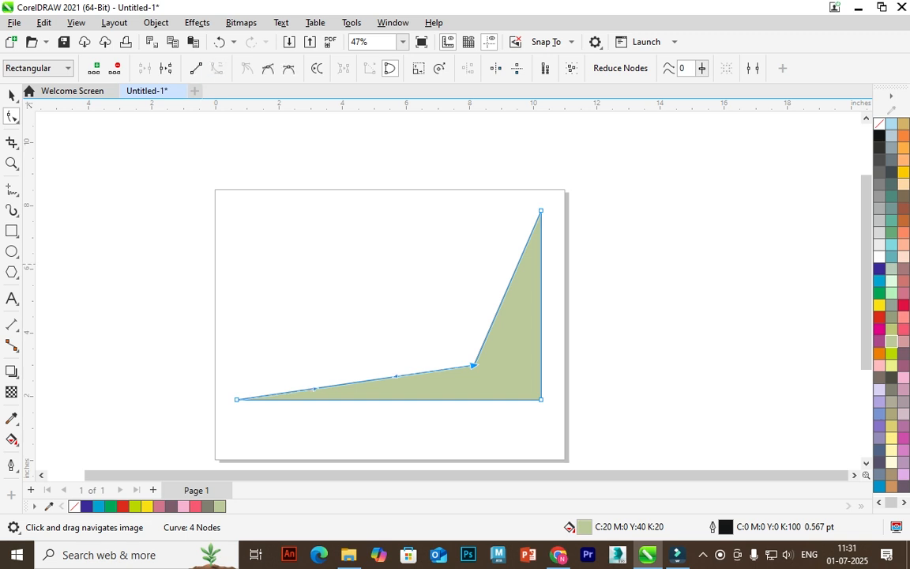
pyautogui.moveTo(395, 377); pyautogui.dragTo(346, 170)
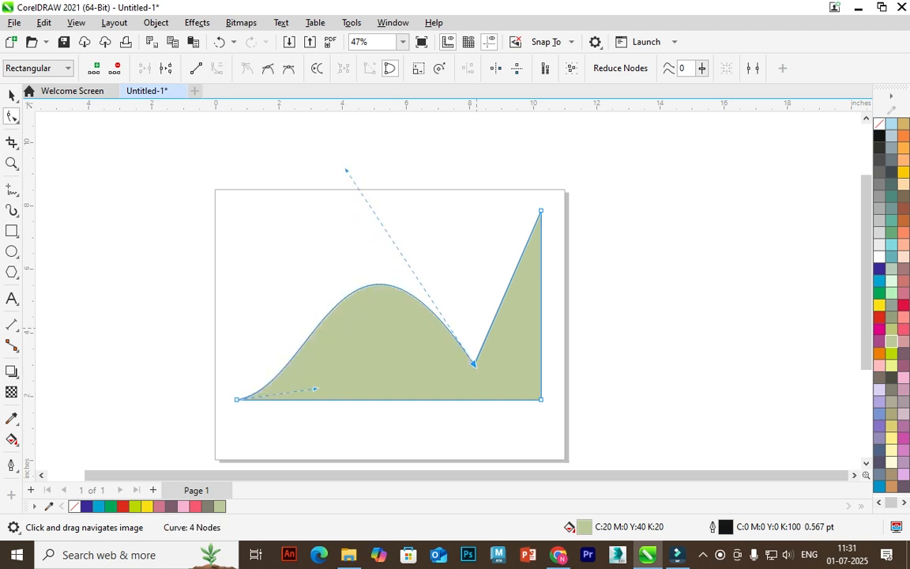
# Undo the node move and the curved segment on the green shape, and delete its top-left node.
pyautogui.hotkey('ctrl', 'z')
pyautogui.hotkey('ctrl', 'z')
pyautogui.hotkey('ctrl', 'z')
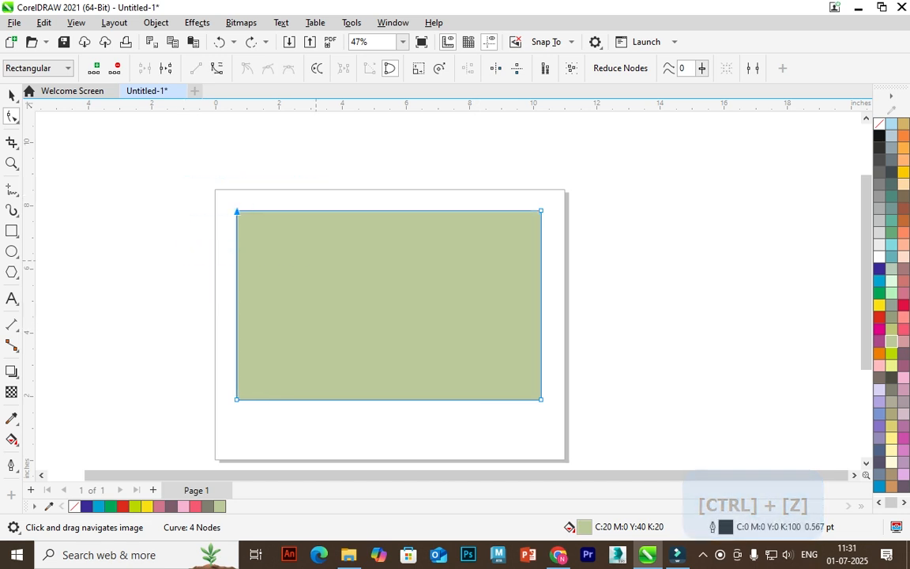
pyautogui.press('Delete')
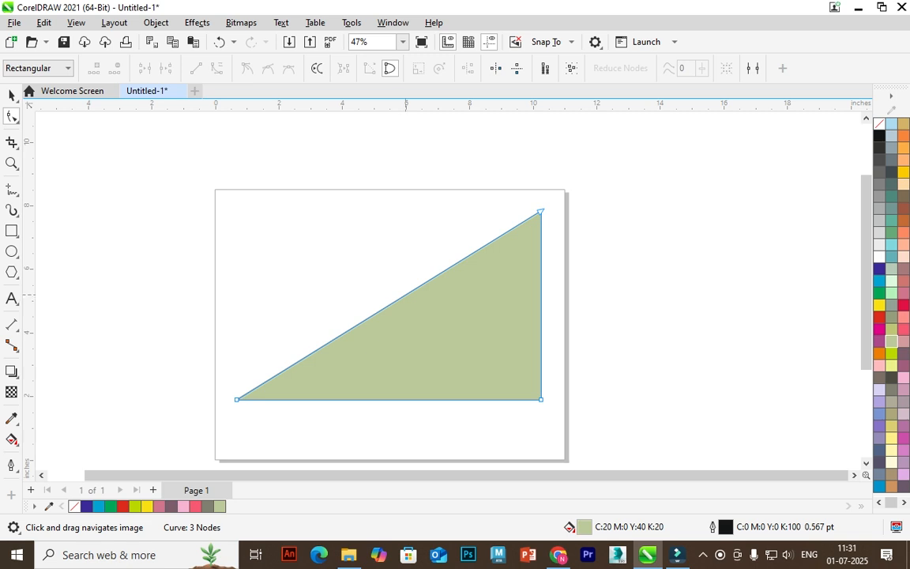
# Try adding a node midway along the triangle's slanted edge and moving it toward the lower-right corner, and undo both changes.
pyautogui.doubleClick(405, 295)
pyautogui.moveTo(404, 295); pyautogui.dragTo(511, 373)
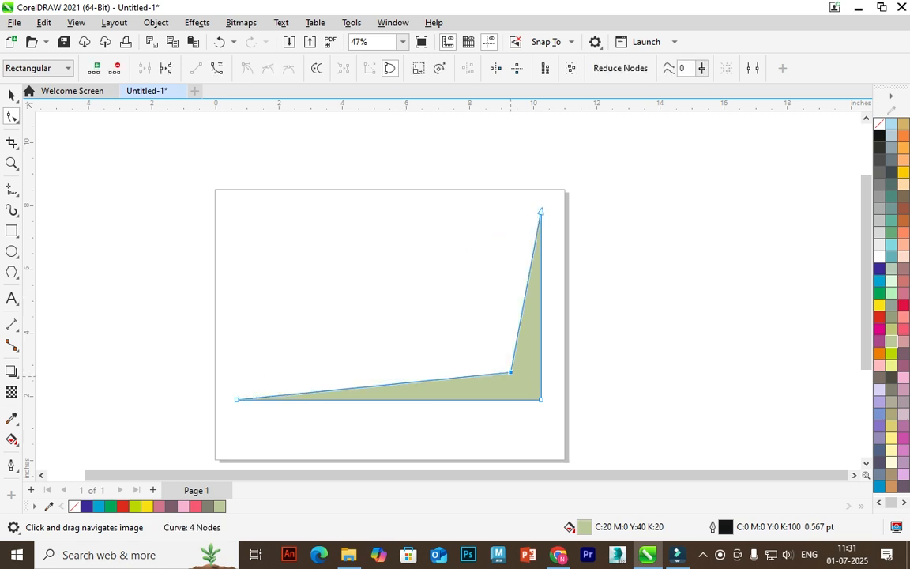
pyautogui.hotkey('ctrl', 'z')
pyautogui.hotkey('ctrl', 'z')
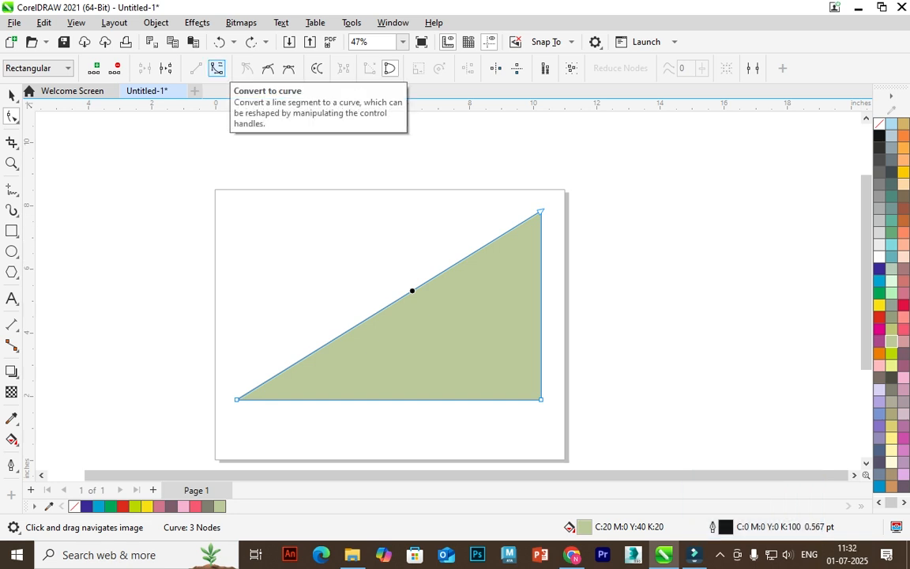
# Convert the triangle's slanted segment to a curve, bend it downward with its control handle, and delete the shape.
pyautogui.click(216, 68)
pyautogui.moveTo(440, 274); pyautogui.dragTo(474, 404)
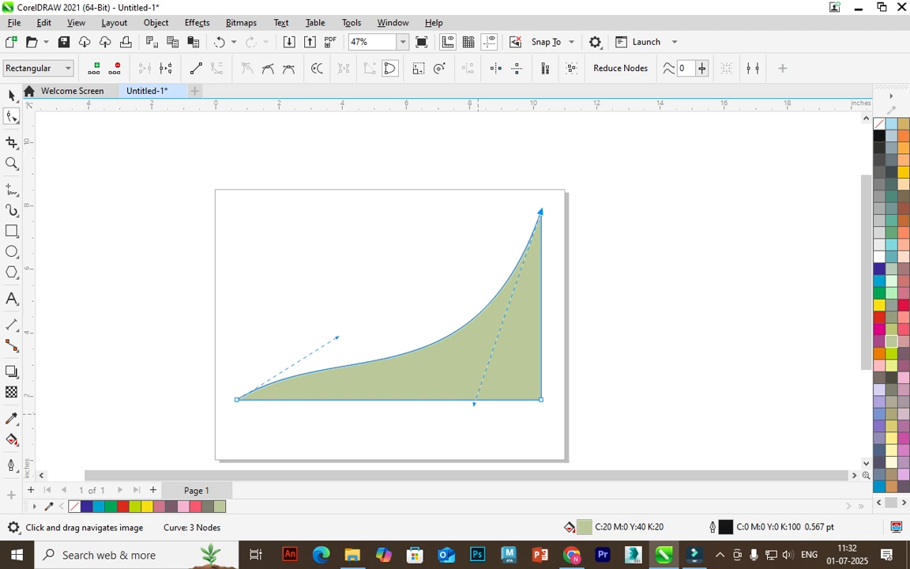
pyautogui.press('space')
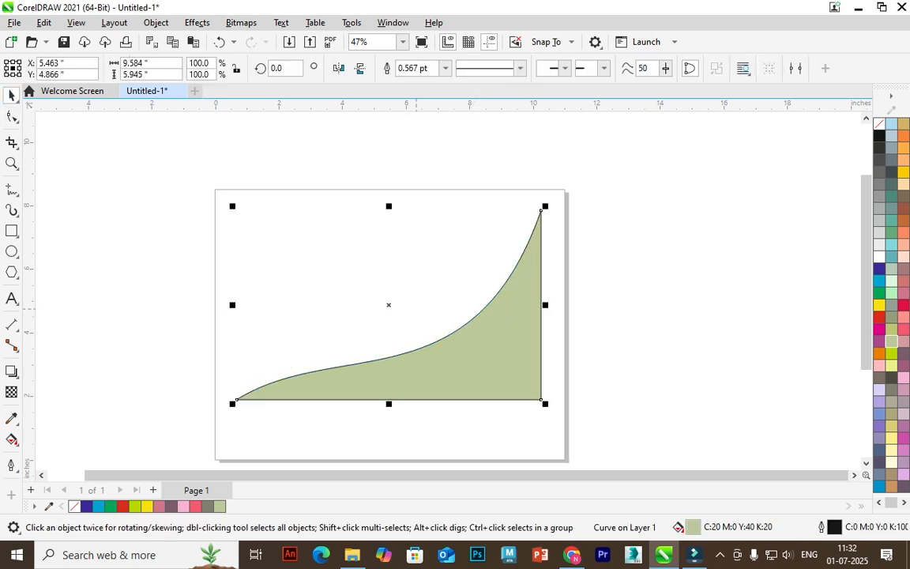
pyautogui.press('Delete')
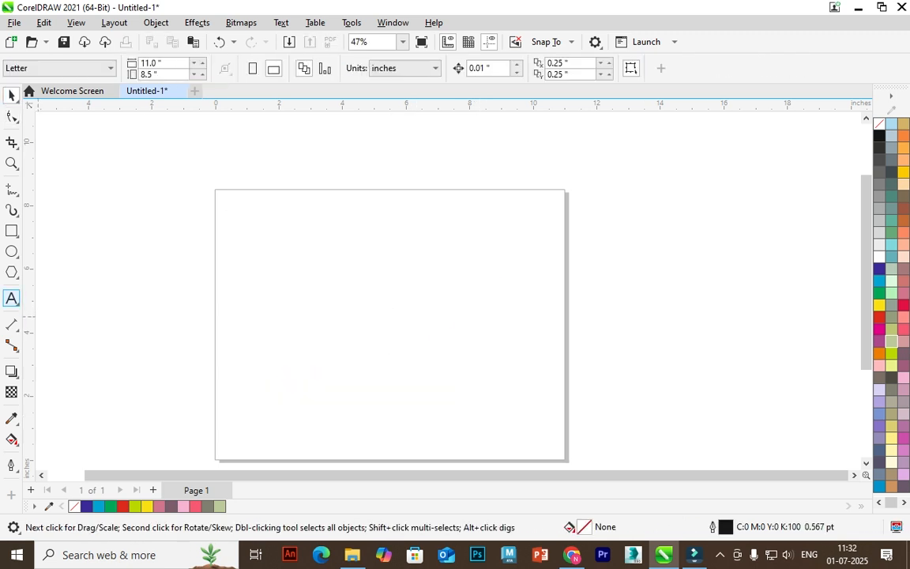
# Add artistic text on the page with CDTGCJHDGC on the first line and FCJFDCJFDCJFD on the second.
pyautogui.click(11, 298)
pyautogui.click(273, 313)
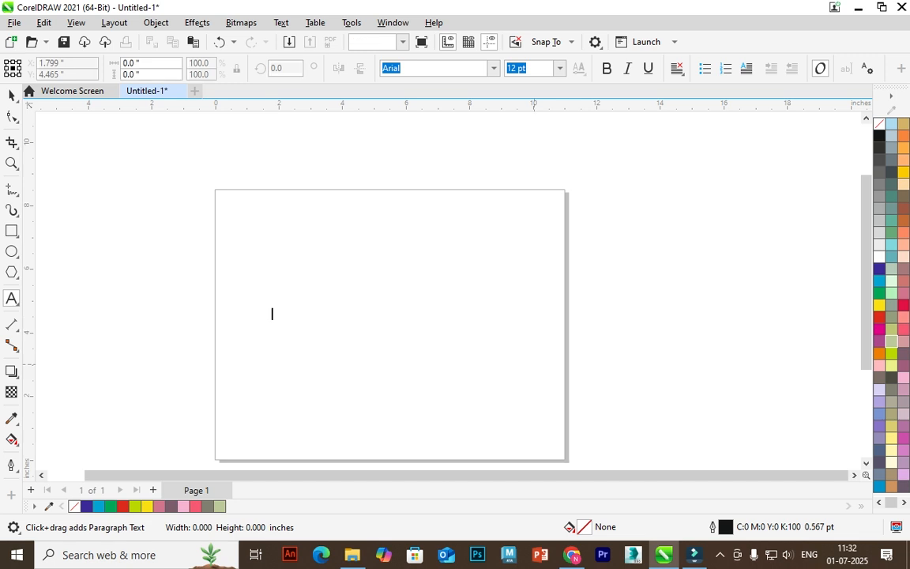
pyautogui.write('CDTGCJHDGC')
pyautogui.press('Return')
pyautogui.write('FCJFDCJFDCJFD')
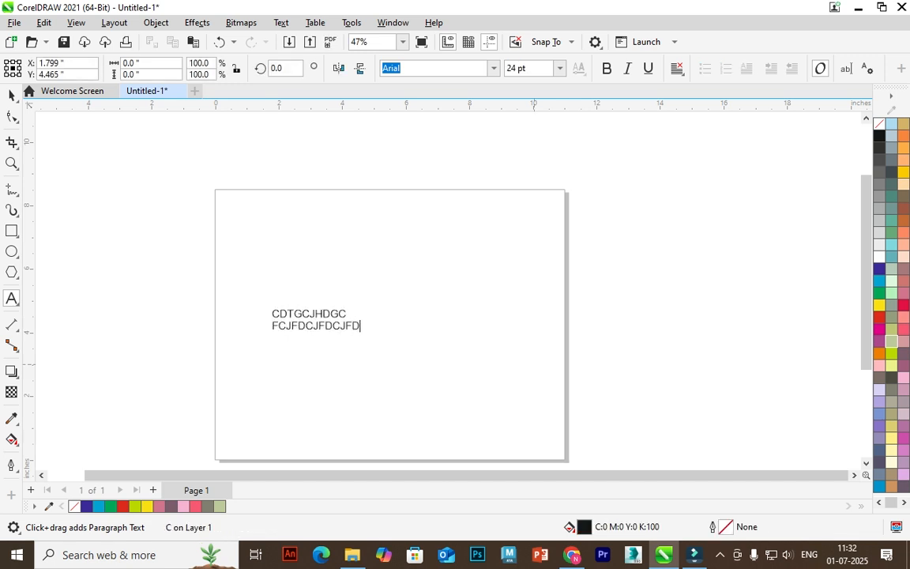
# Select all characters of the two-line text and try font sizes of 200 pt and 14 pt.
pyautogui.press('Escape')
pyautogui.click(316, 319)
pyautogui.hotkey('ctrl', 'a')
pyautogui.click(560, 68)
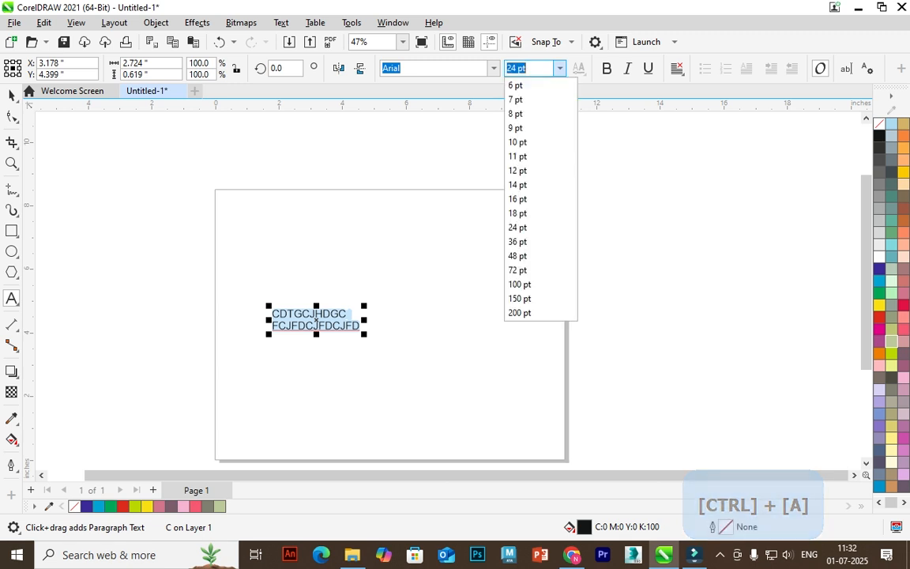
pyautogui.click(526, 312)
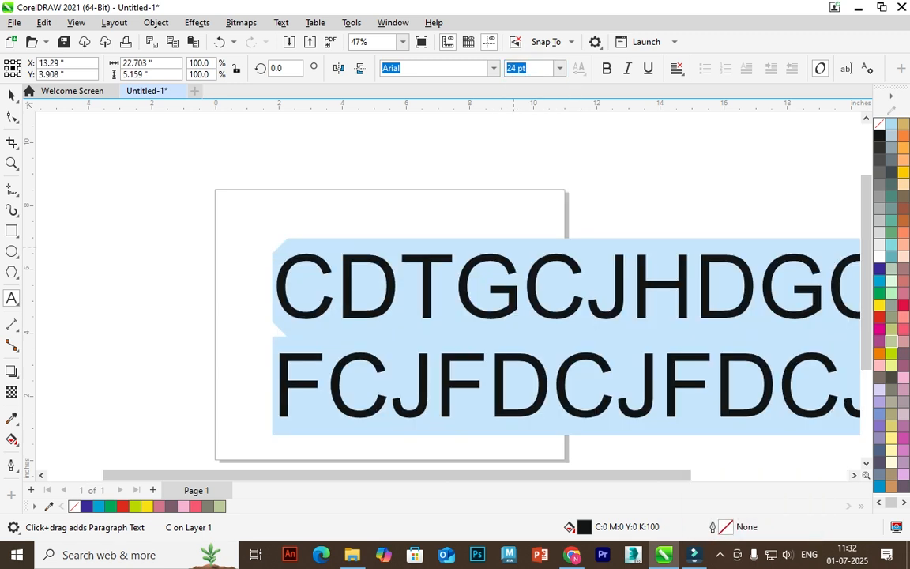
pyautogui.scroll(-1, 83, 162)
pyautogui.click(543, 255)
pyautogui.moveTo(781, 331); pyautogui.dragTo(225, 254)
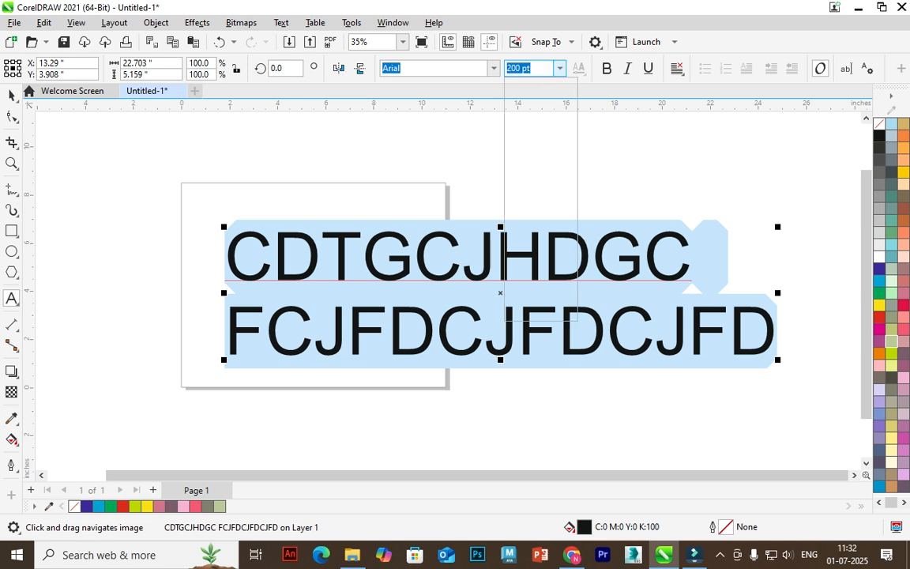
pyautogui.click(559, 68)
pyautogui.click(528, 182)
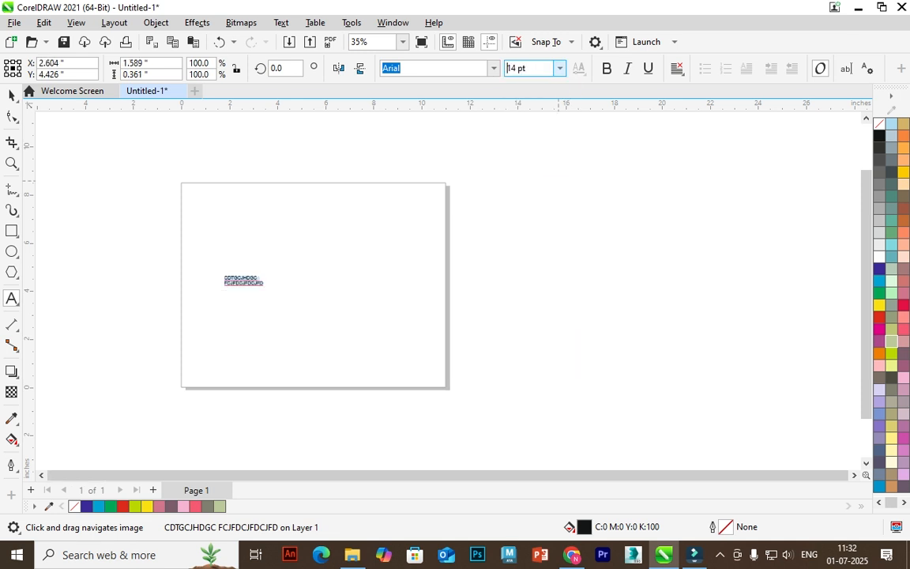
# Set the selected two-line text to 100 pt in the Britannic Bold font.
pyautogui.click(559, 68)
pyautogui.click(541, 282)
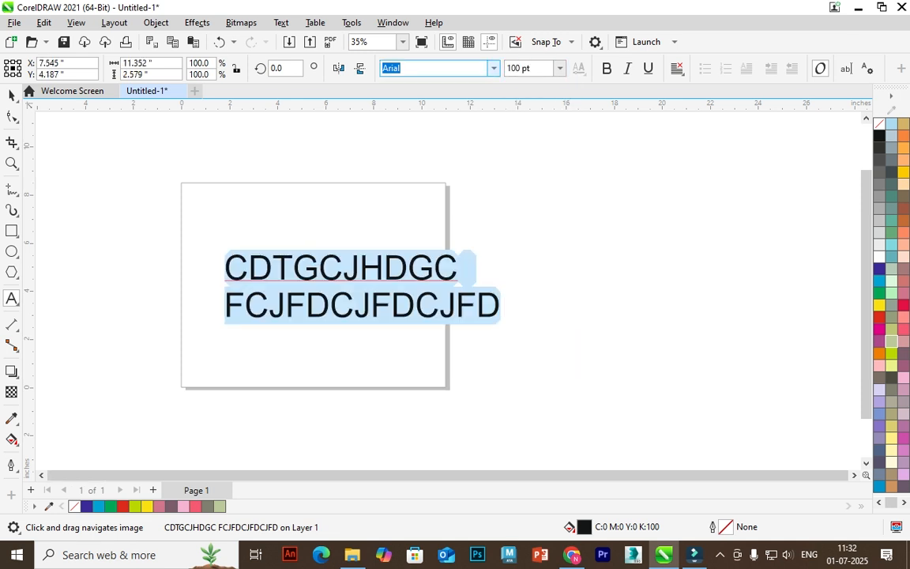
pyautogui.click(494, 68)
pyautogui.click(463, 112)
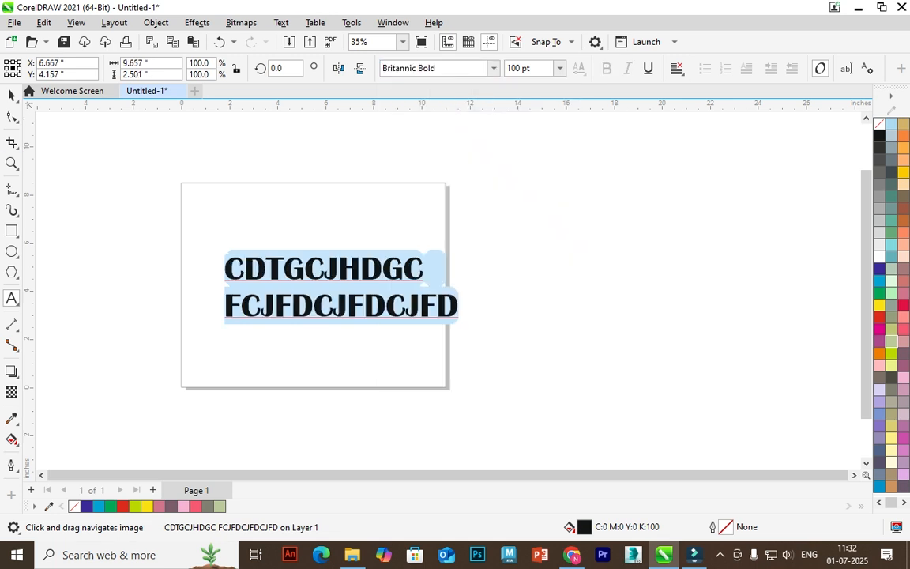
# Widen the character spacing and increase the line spacing of the two-line text with the Shape tool.
pyautogui.click(12, 117)
pyautogui.moveTo(463, 322); pyautogui.dragTo(536, 322)
pyautogui.moveTo(219, 322)
pyautogui.mouseDown()
pyautogui.moveTo(220, 359)
pyautogui.moveTo(215, 204)
pyautogui.moveTo(211, 399)
pyautogui.moveTo(207, 212)
pyautogui.moveTo(215, 305)
pyautogui.moveTo(228, 335)
pyautogui.moveTo(251, 282)
pyautogui.mouseUp()
# Select the last G of the first text line and toggle superscript and subscript on and off for it.
pyautogui.moveTo(519, 203); pyautogui.dragTo(459, 246)
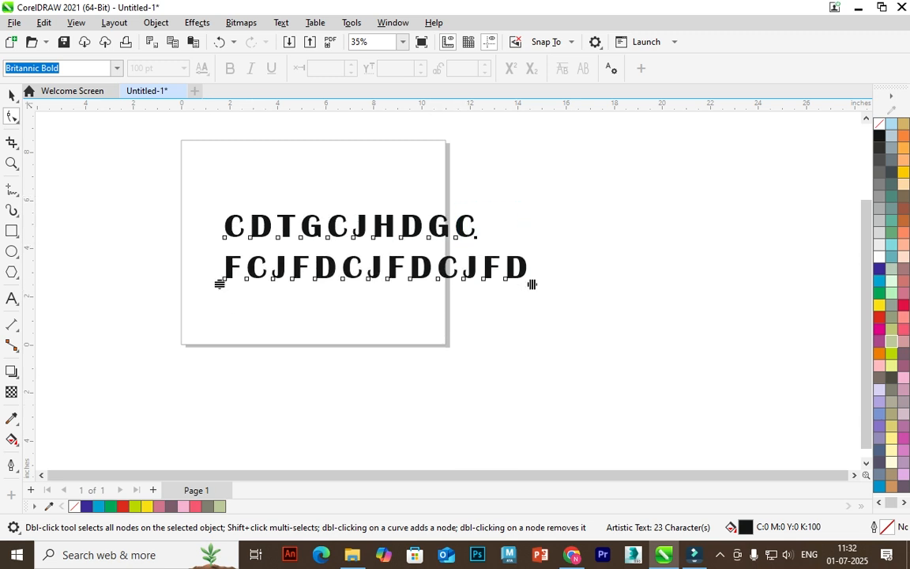
pyautogui.moveTo(450, 250); pyautogui.dragTo(451, 250)
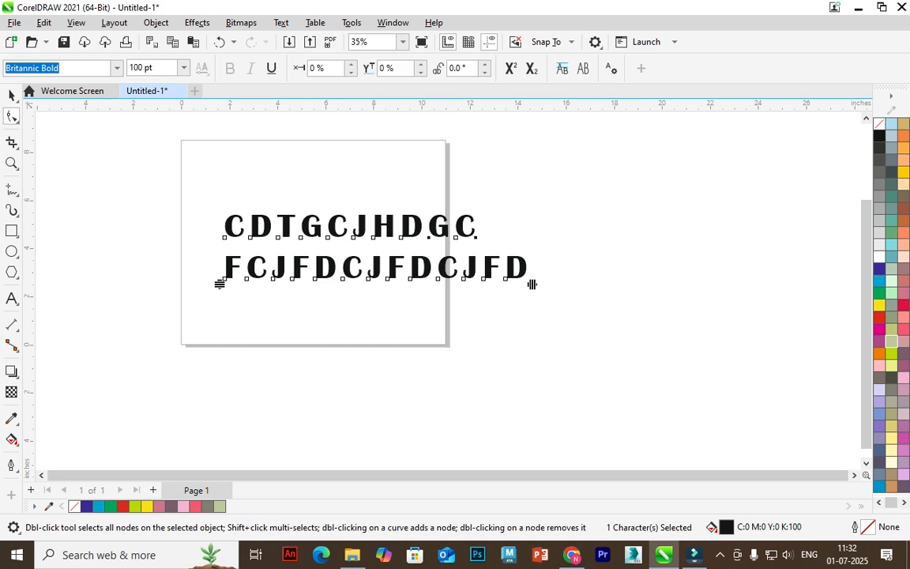
pyautogui.click(511, 68)
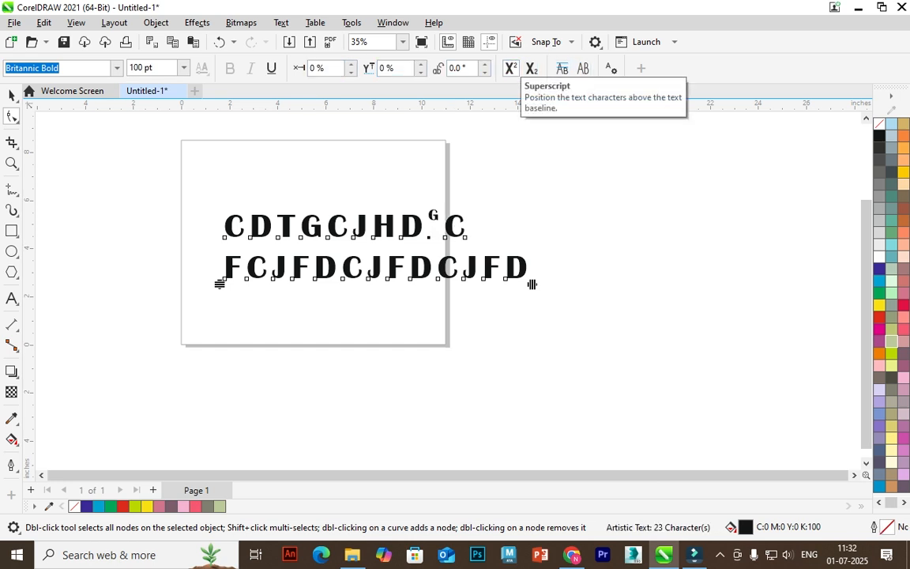
pyautogui.click(512, 68)
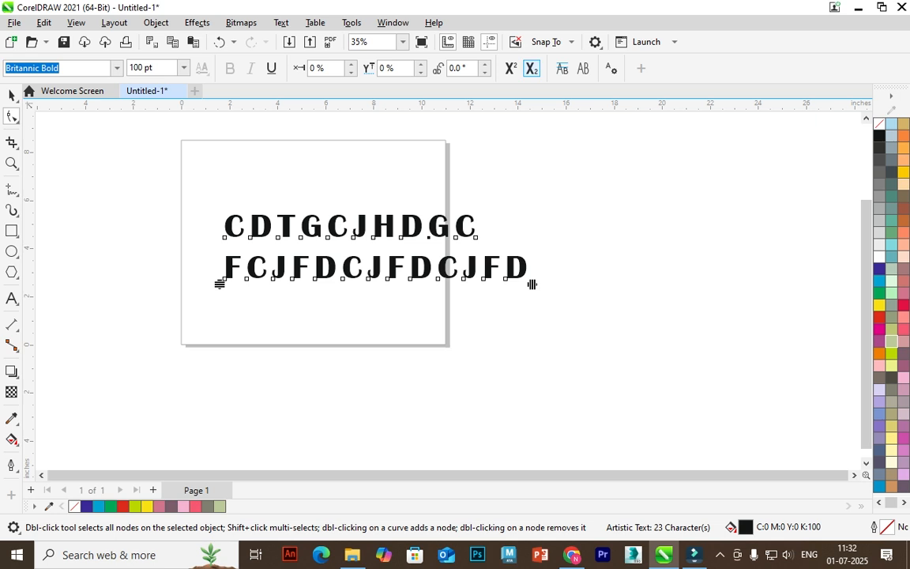
pyautogui.click(532, 69)
pyautogui.click(532, 69)
pyautogui.press('space')
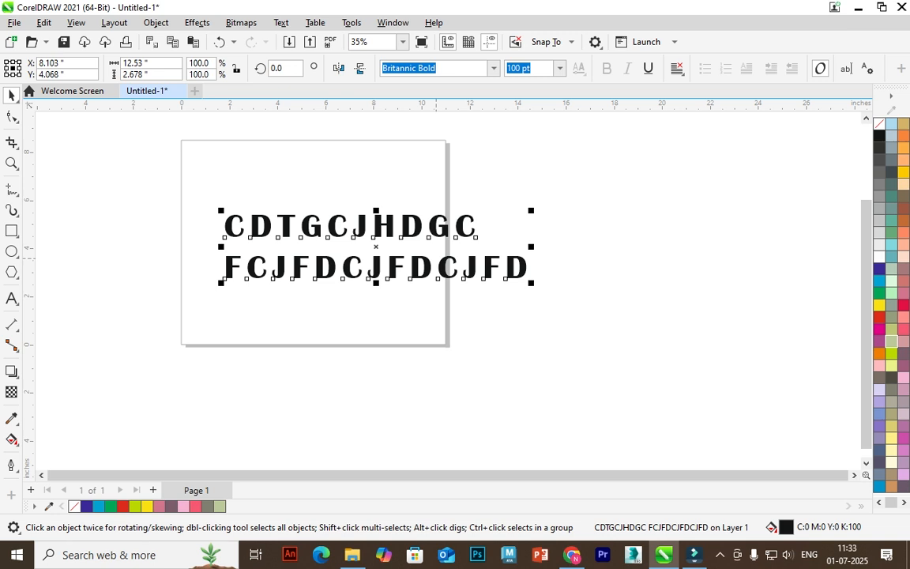
# Mirror the two-line text horizontally and back, and vertically and back.
pyautogui.click(338, 68)
pyautogui.click(338, 68)
pyautogui.click(360, 68)
pyautogui.click(360, 68)
# Convert the two-line text to curves and pull the top node of the first letter C far up to the right.
pyautogui.rightClick(411, 210)
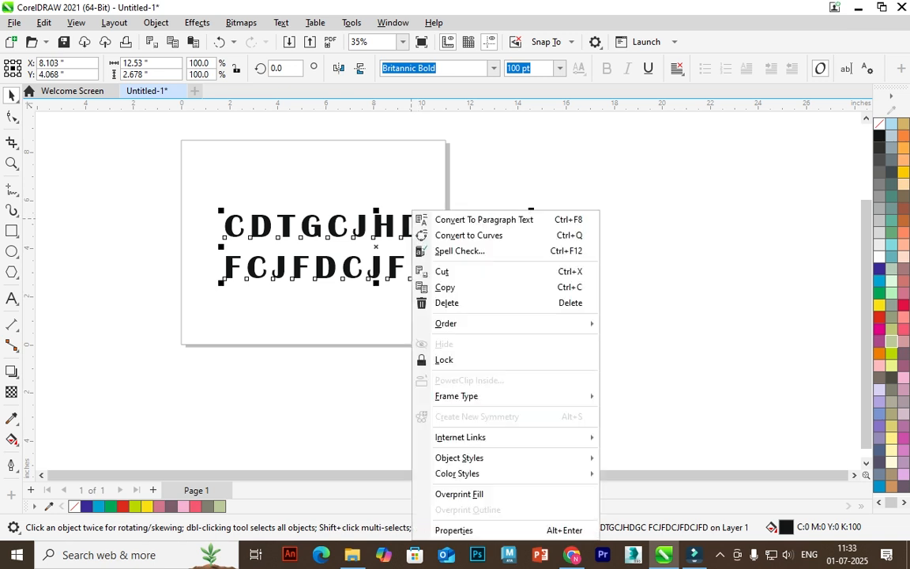
pyautogui.click(473, 235)
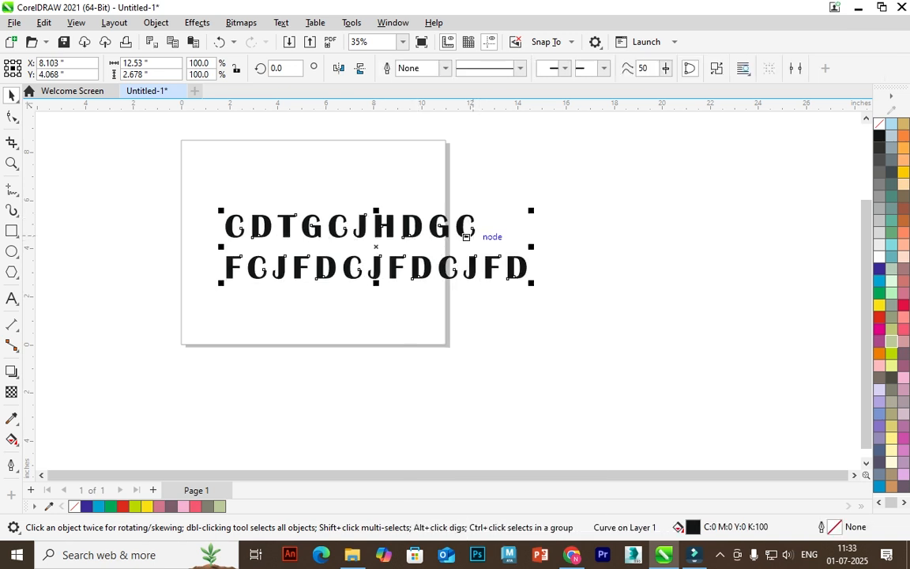
pyautogui.click(12, 116)
pyautogui.scroll(7, 227, 213)
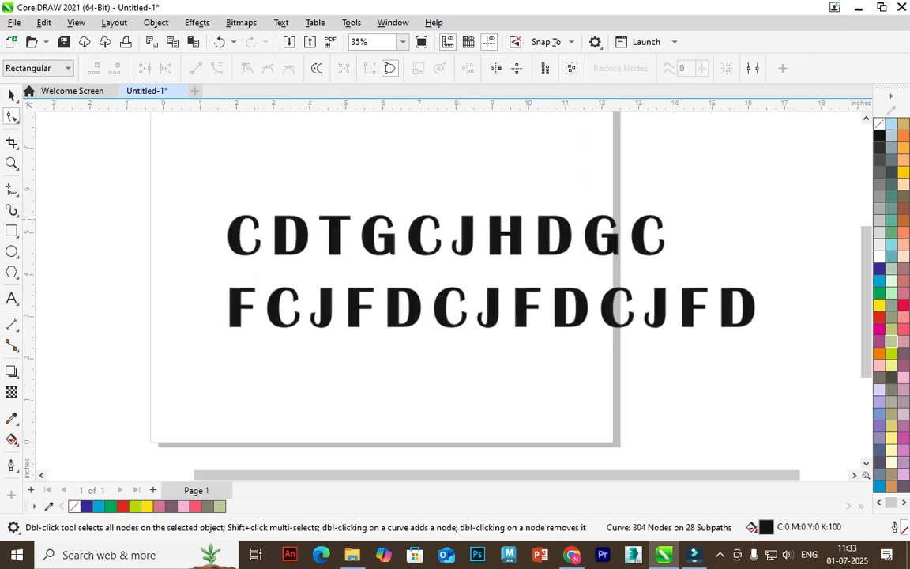
pyautogui.scroll(1, 234, 214)
pyautogui.moveTo(269, 180); pyautogui.dragTo(305, 133)
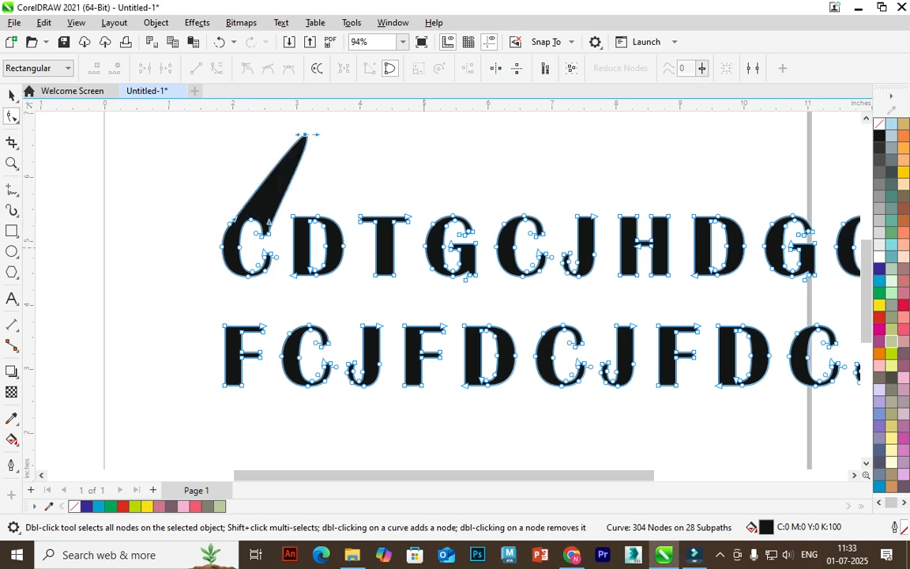
# Delete the converted text curves from the page.
pyautogui.scroll(-4, 293, 233)
pyautogui.press('space')
pyautogui.press('Delete')
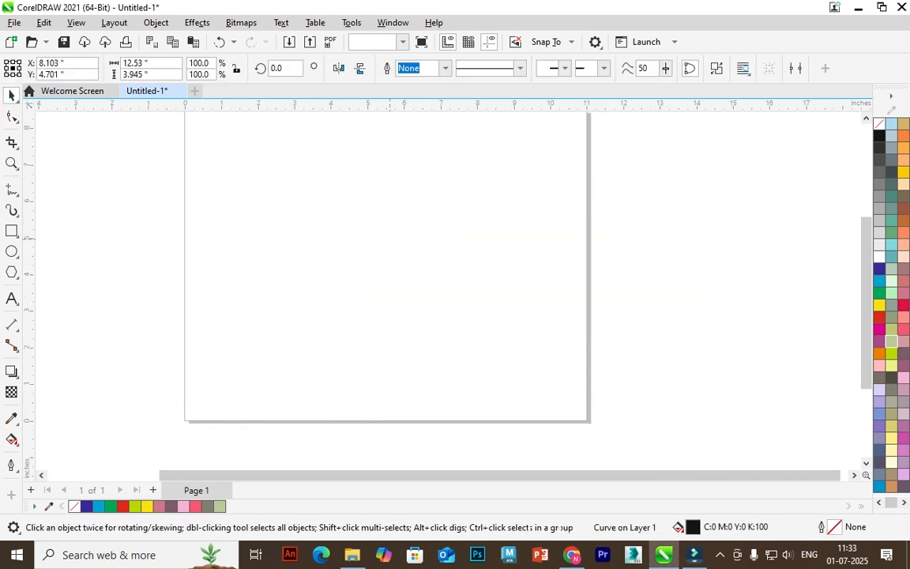
# Add artistic text on the page reading STROKE in capitals, replacing the lowercase first entry.
pyautogui.click(12, 298)
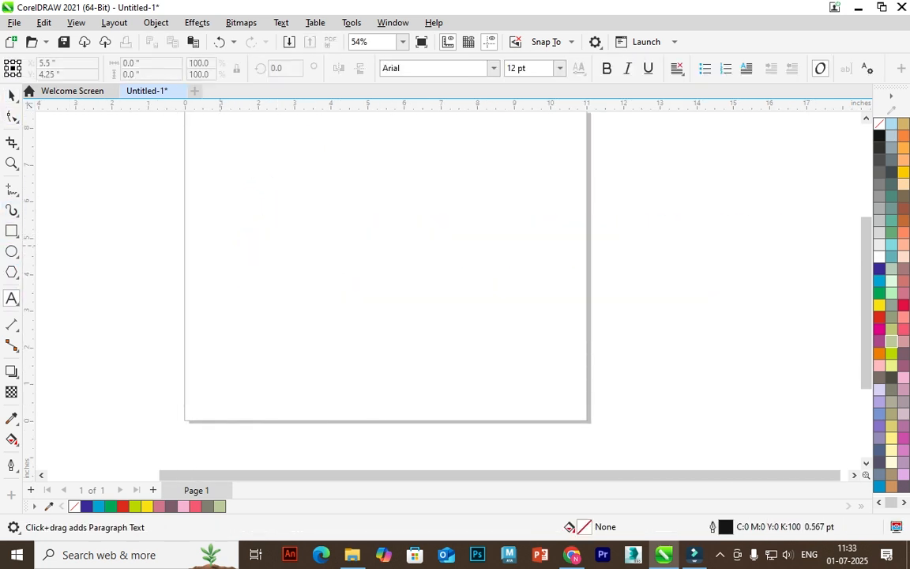
pyautogui.click(220, 238)
pyautogui.write('stroke')
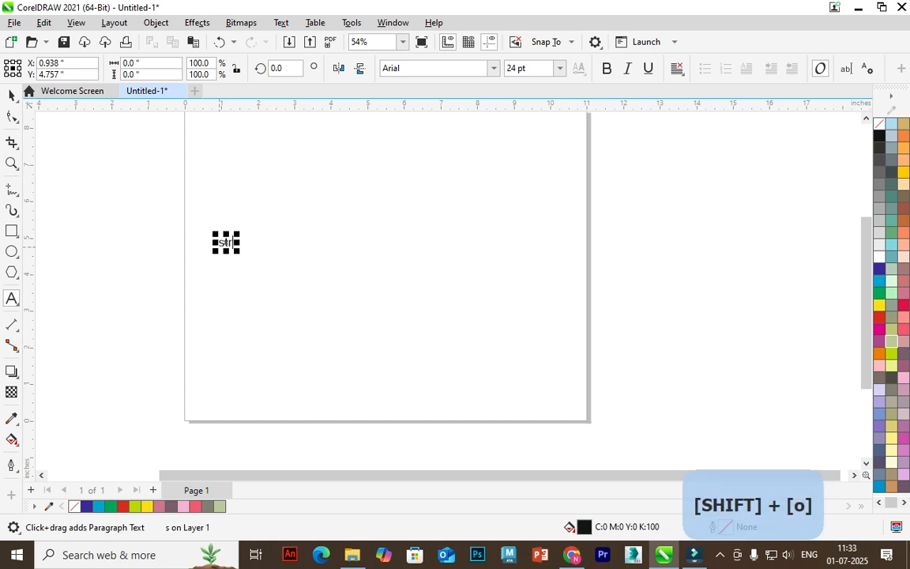
pyautogui.press('BackSpace')
pyautogui.press('BackSpace')
pyautogui.press('BackSpace')
pyautogui.press('BackSpace')
pyautogui.press('BackSpace')
pyautogui.press('BackSpace')
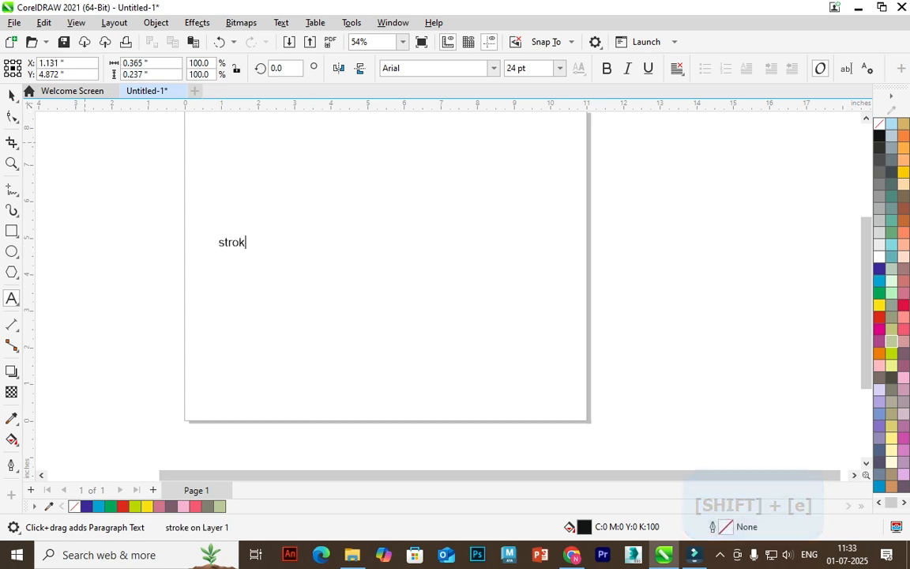
pyautogui.write('S')
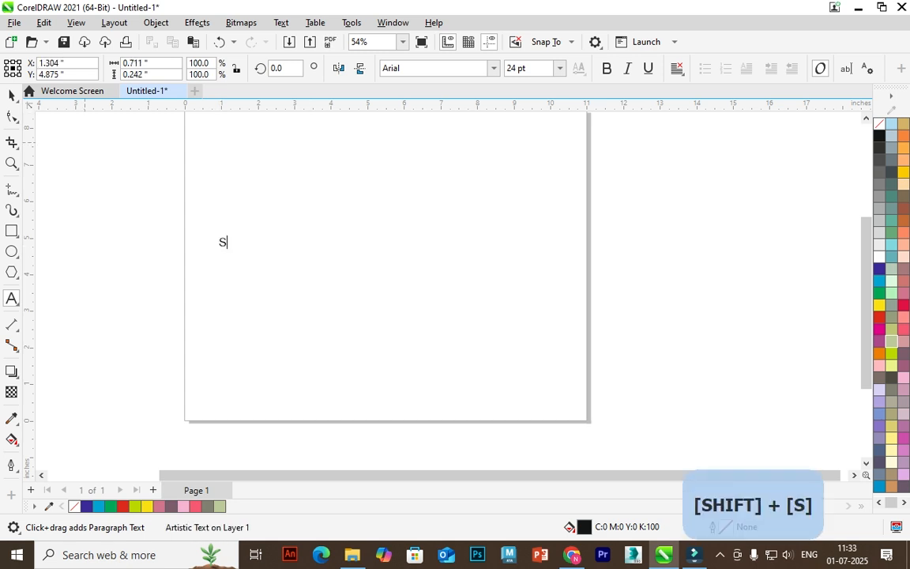
pyautogui.write('TROKE')
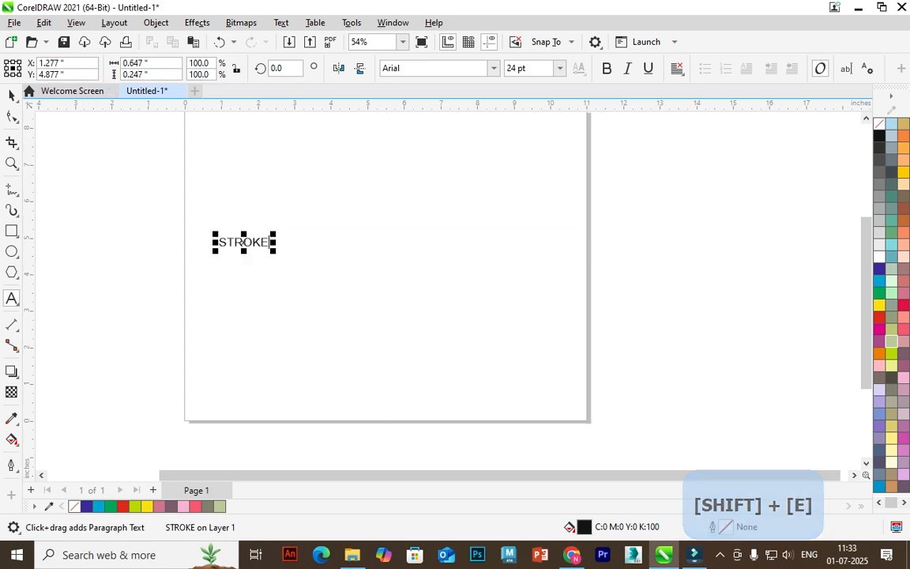
# Make the STROKE text bold, italic and underlined, and set its size to 100 pt.
pyautogui.click(12, 96)
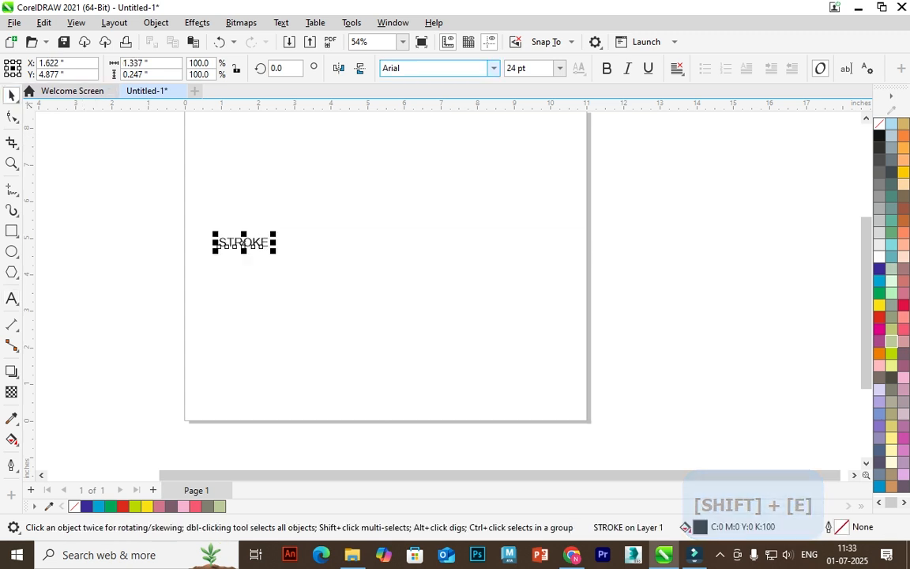
pyautogui.click(607, 69)
pyautogui.click(628, 69)
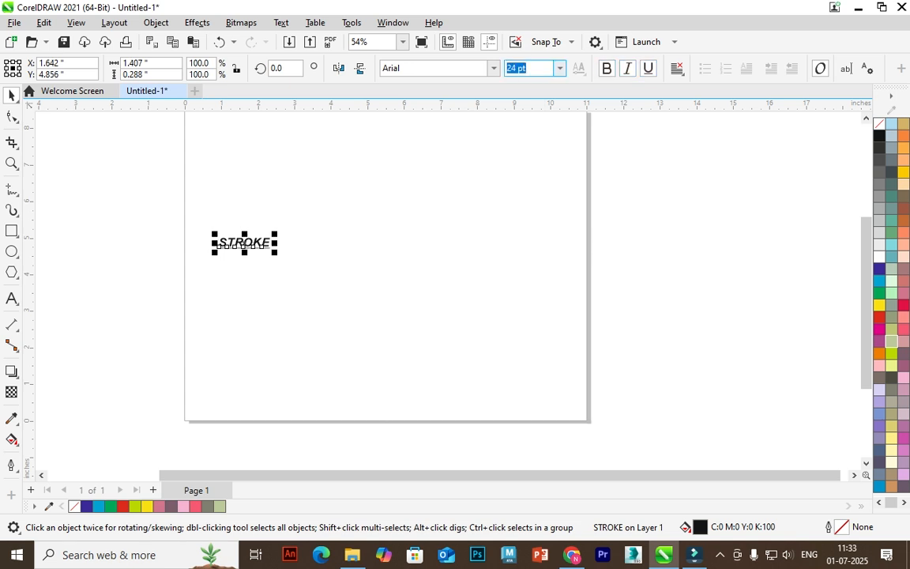
pyautogui.click(560, 68)
pyautogui.click(467, 282)
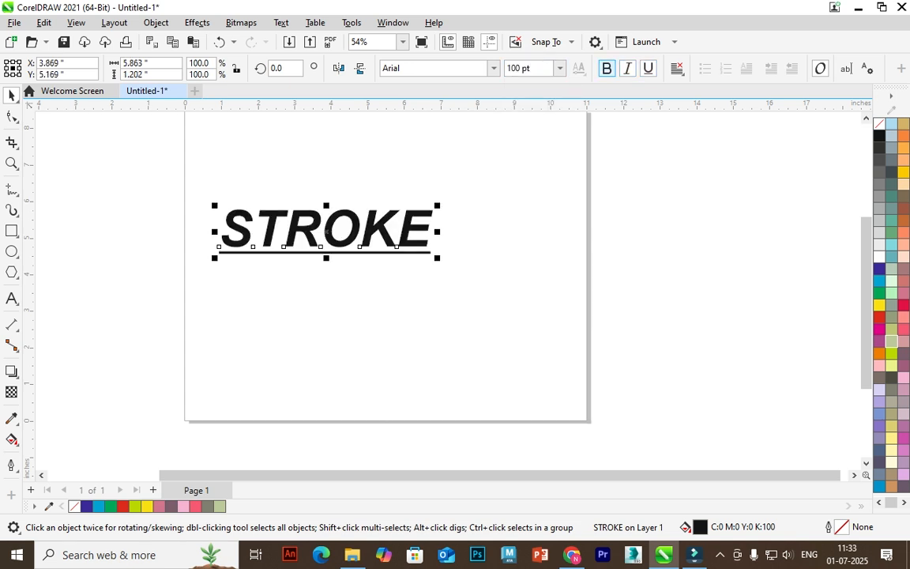
# Remove italic and underline from the STROKE text, and toggle bold off and back on.
pyautogui.hotkey('ctrl', 'i')
pyautogui.hotkey('ctrl', 'u')
pyautogui.hotkey('ctrl', 'b')
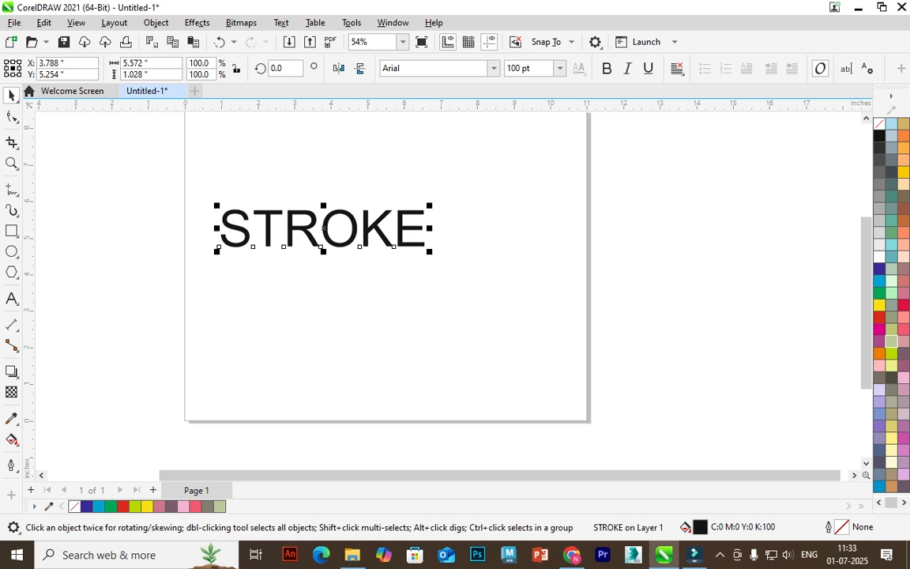
pyautogui.hotkey('ctrl', 'b')
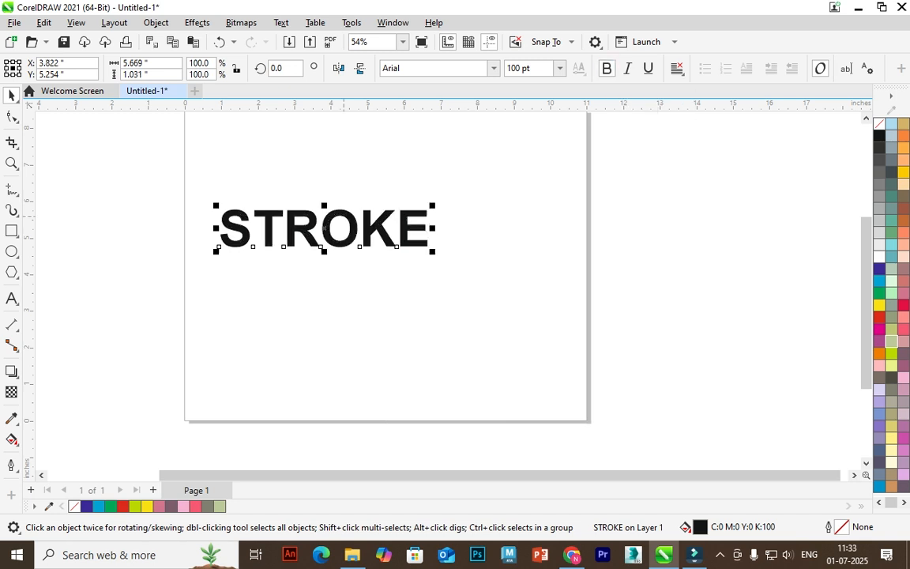
# Move the STROKE text toward the page's center and enlarge it from its center to about 10.4 inches wide.
pyautogui.moveTo(348, 220)
pyautogui.mouseDown()
pyautogui.moveTo(400, 226)
pyautogui.moveTo(391, 217)
pyautogui.mouseUp()
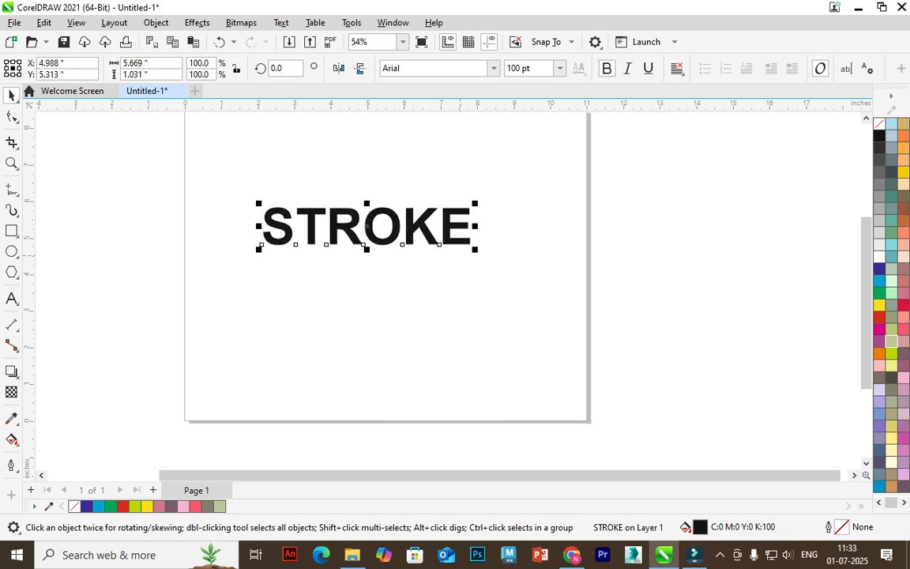
pyautogui.moveTo(476, 249); pyautogui.dragTo(562, 266)
# Convert the STROKE text to curves, then raise the T's crossbar and stretch its right end past the E.
pyautogui.rightClick(309, 211)
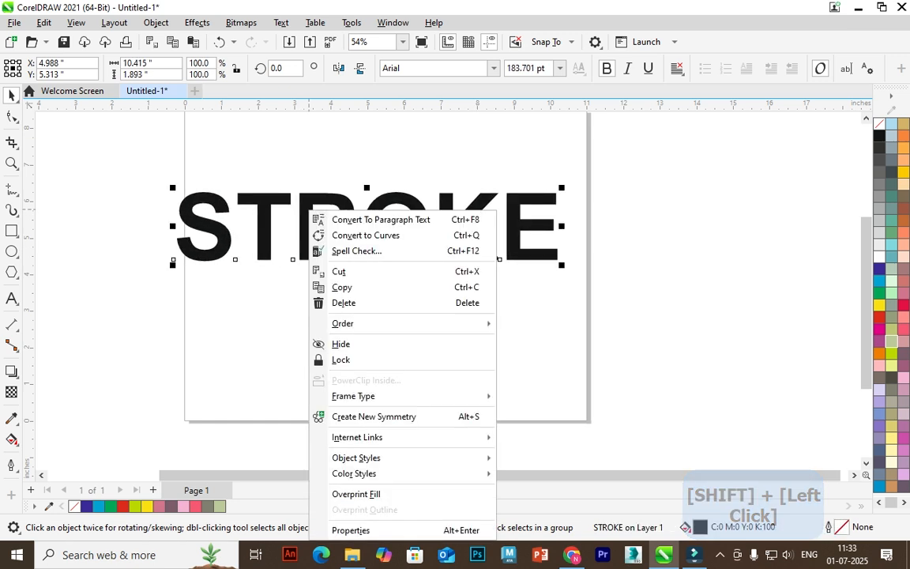
pyautogui.click(366, 235)
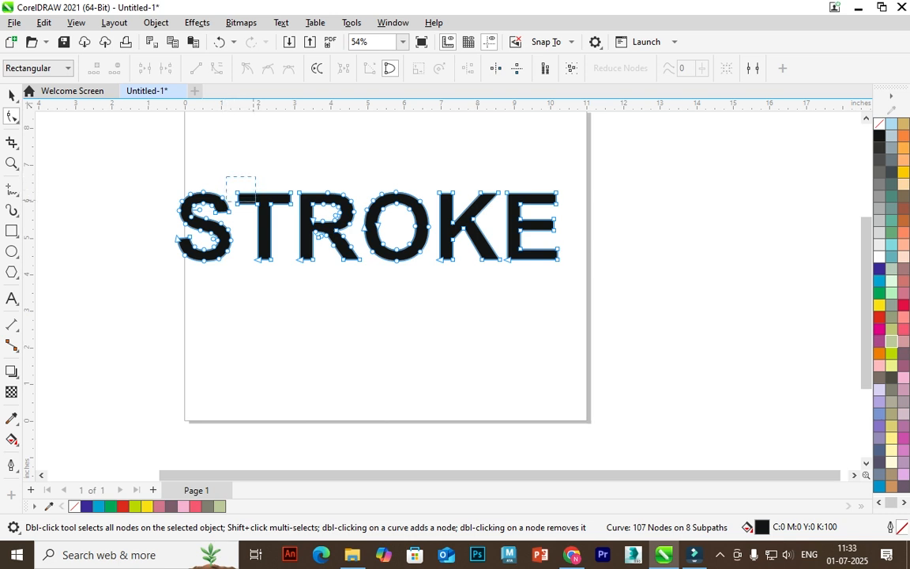
pyautogui.scroll(1, 237, 183)
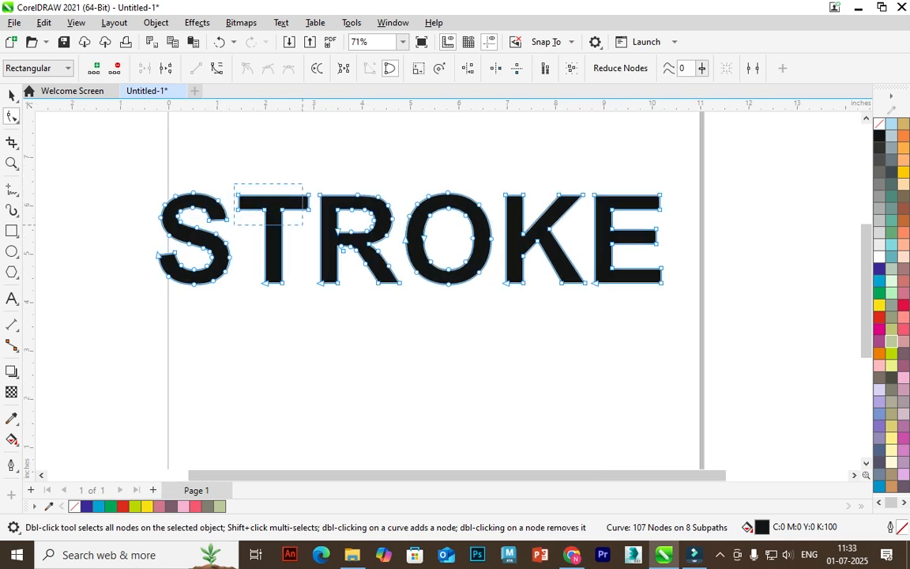
pyautogui.moveTo(308, 210); pyautogui.dragTo(712, 180)
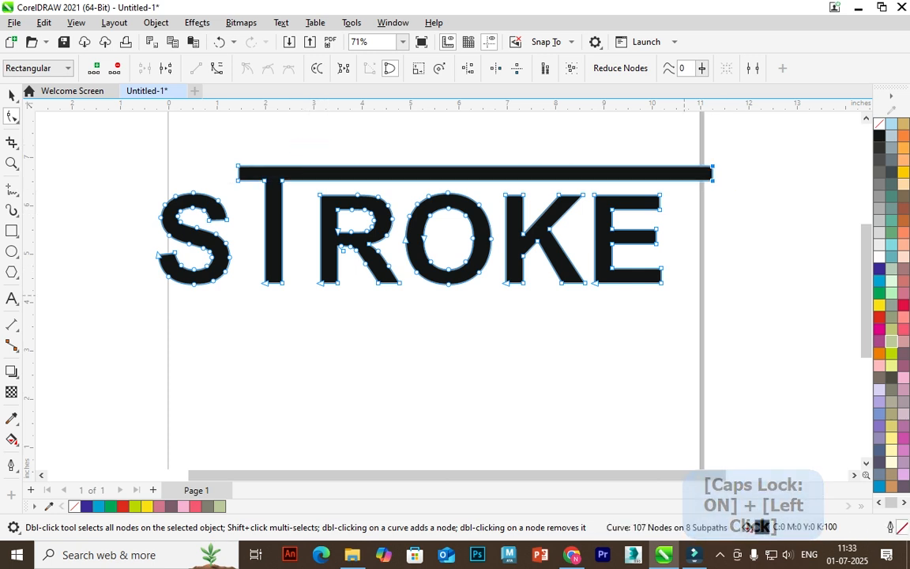
# Extend the E's middle arm beyond the page's right edge and lengthen the stems of the K and T well below the baseline.
pyautogui.moveTo(657, 236); pyautogui.dragTo(763, 235)
pyautogui.moveTo(492, 269); pyautogui.dragTo(523, 412)
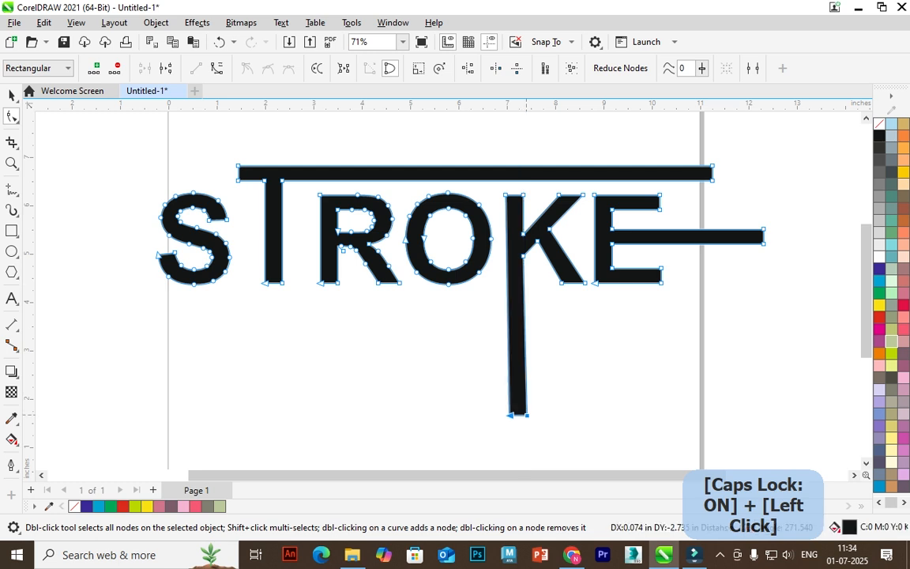
pyautogui.press('capslock')
pyautogui.moveTo(273, 283); pyautogui.dragTo(281, 390)
pyautogui.scroll(-1, 296, 303)
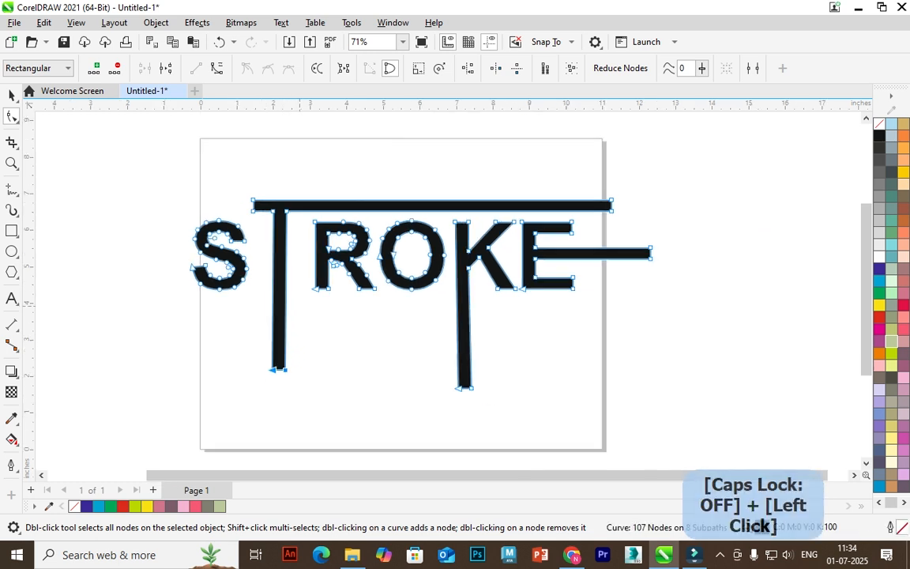
pyautogui.click(11, 96)
pyautogui.scroll(-1, 439, 234)
pyautogui.moveTo(630, 279); pyautogui.dragTo(642, 277)
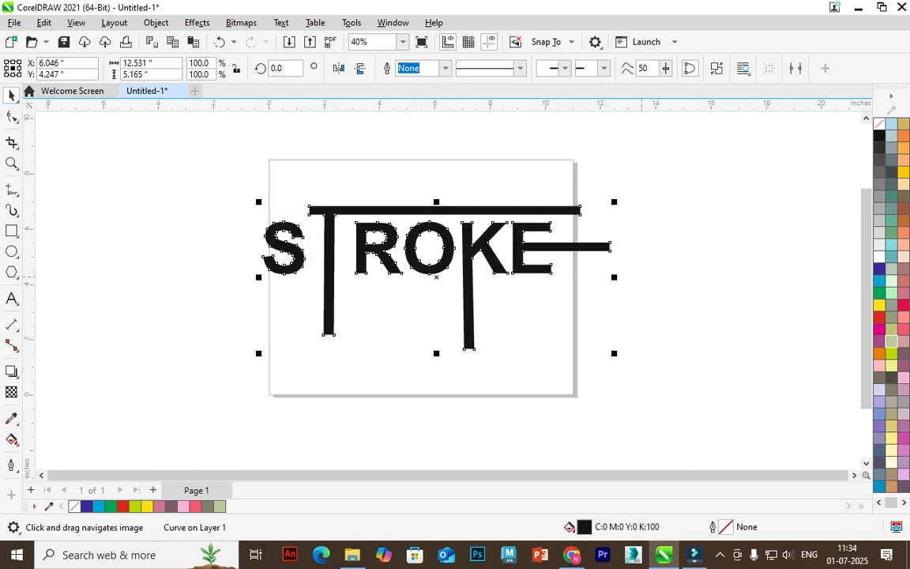